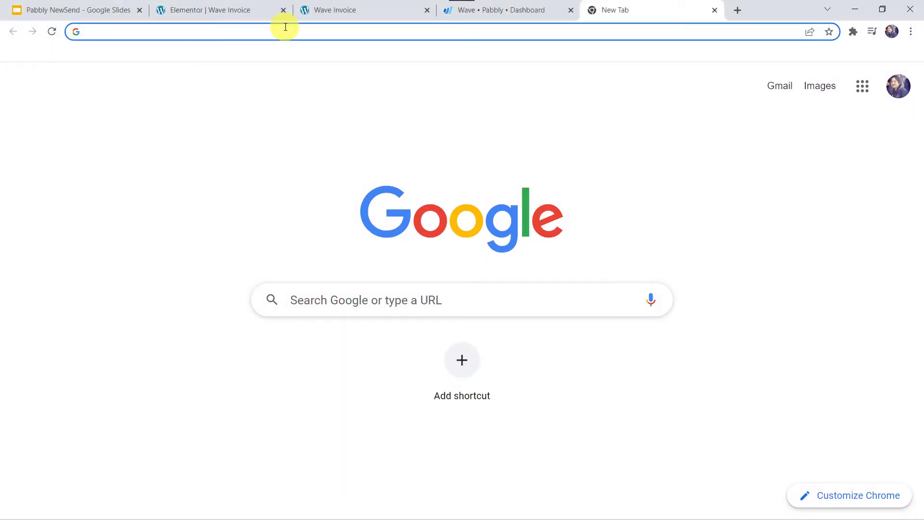
# - Go to the Pabbly website and open the Pabbly Connect product page
pyautogui.write('pabbly.com')
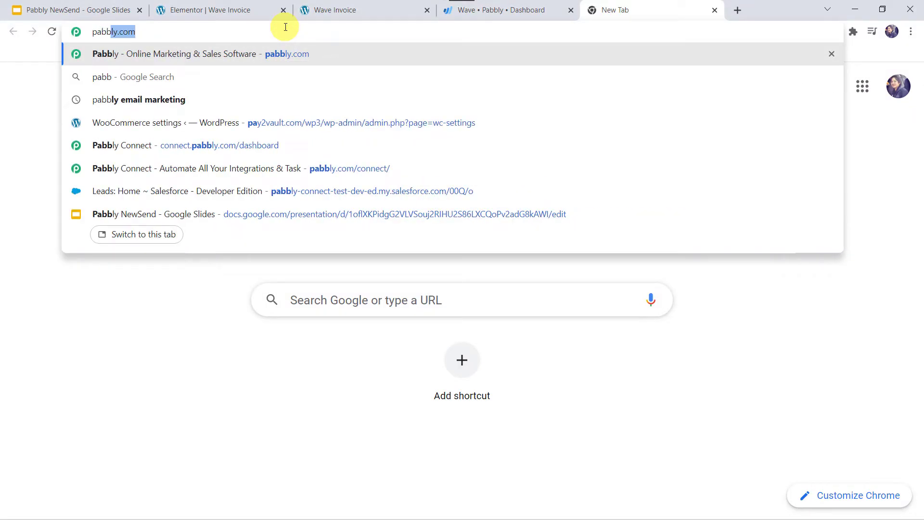
pyautogui.press('Return')
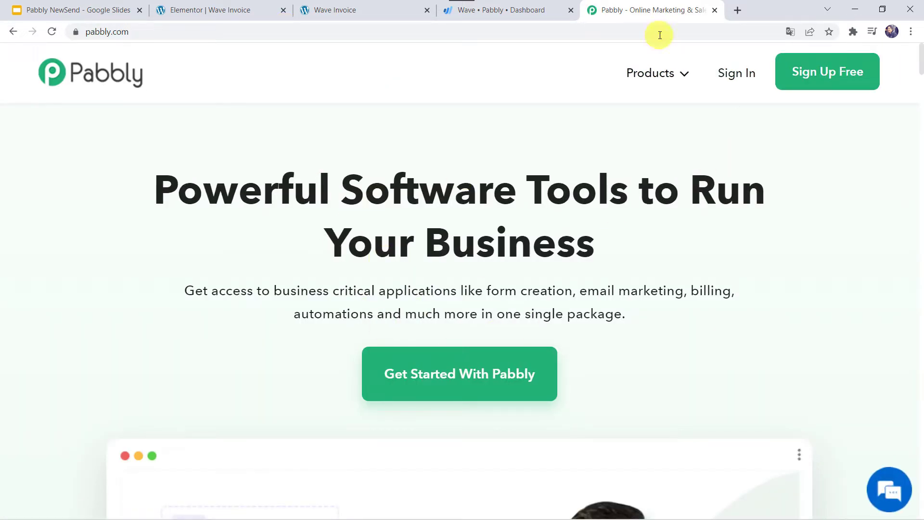
pyautogui.moveTo(655, 76)
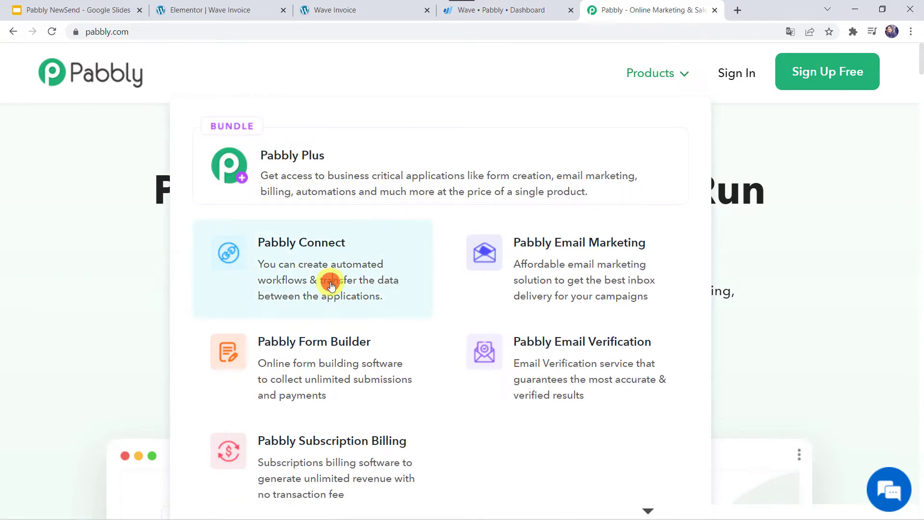
pyautogui.click(330, 281)
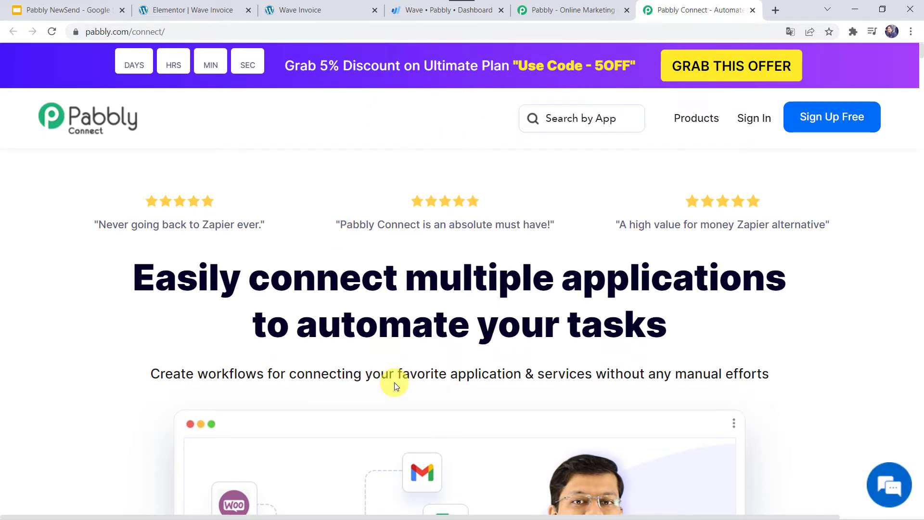
# - Sign in to the Pabbly account and access the Pabbly Connect dashboard of existing workflows
pyautogui.click(835, 118)
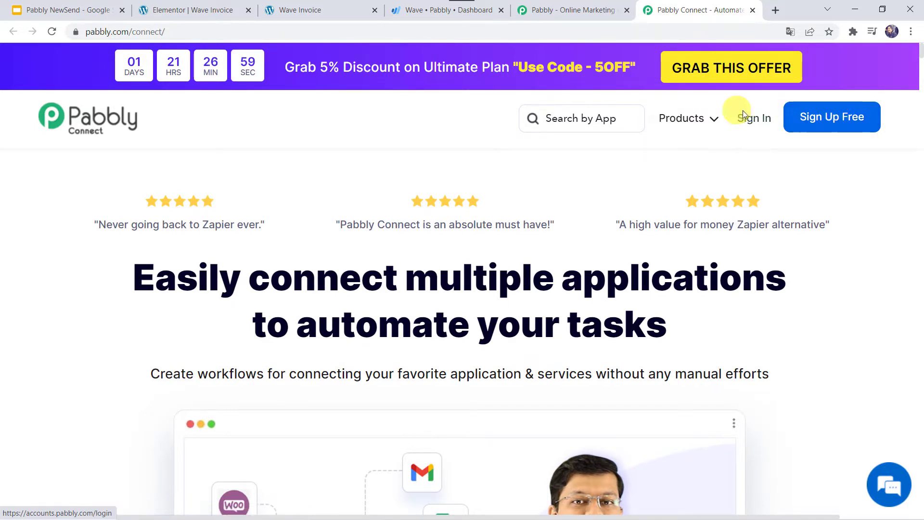
pyautogui.click(757, 120)
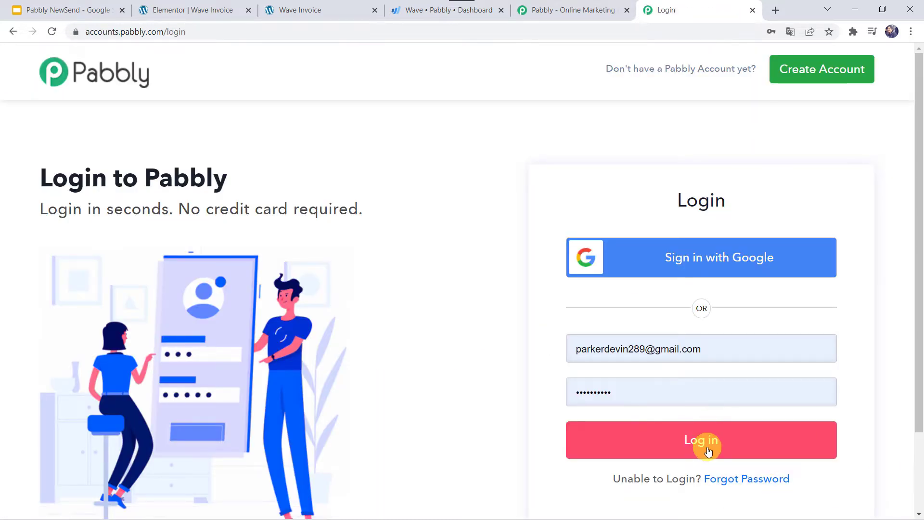
pyautogui.click(705, 445)
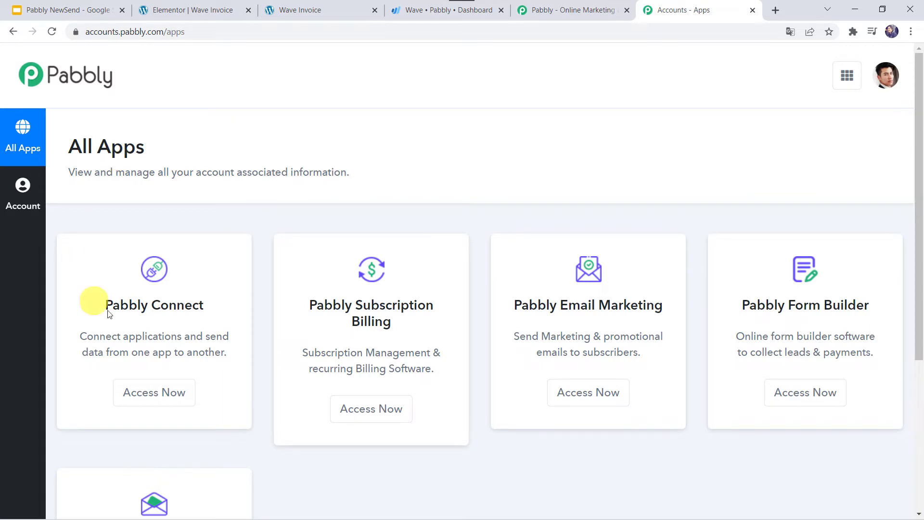
pyautogui.click(154, 393)
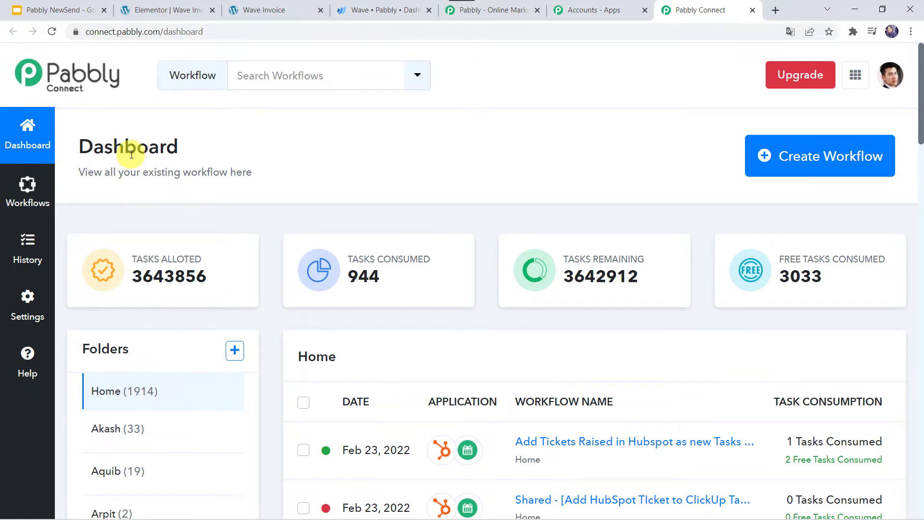
pyautogui.scroll(-5, 453, 393)
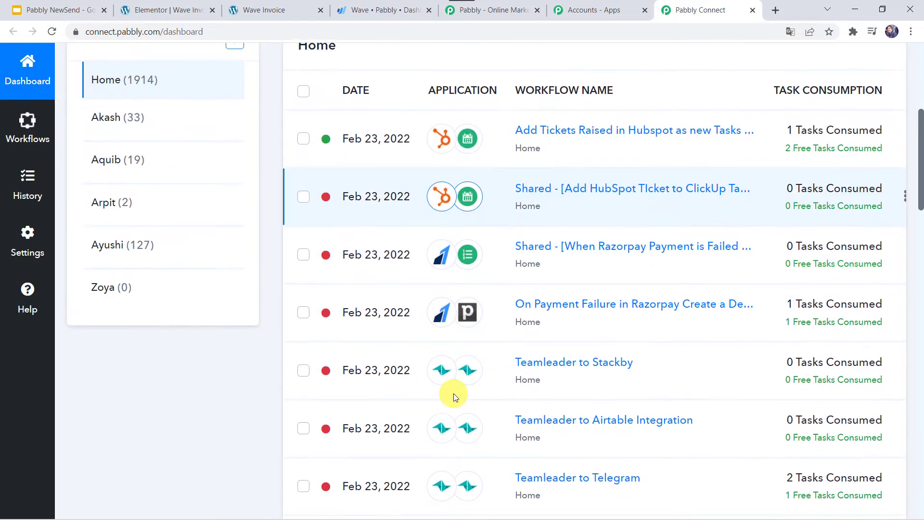
pyautogui.scroll(5, 453, 394)
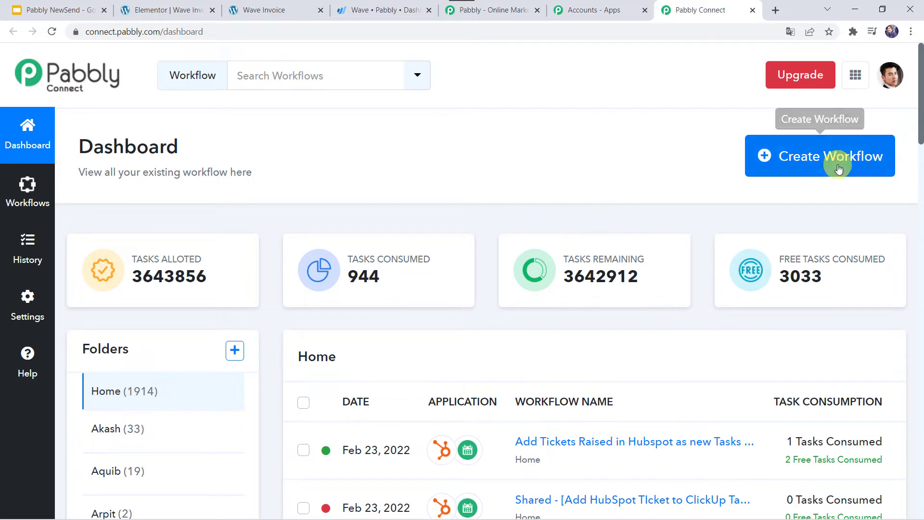
# - Create a new workflow named 'Elementor Forms to Wave Integration'
pyautogui.click(802, 158)
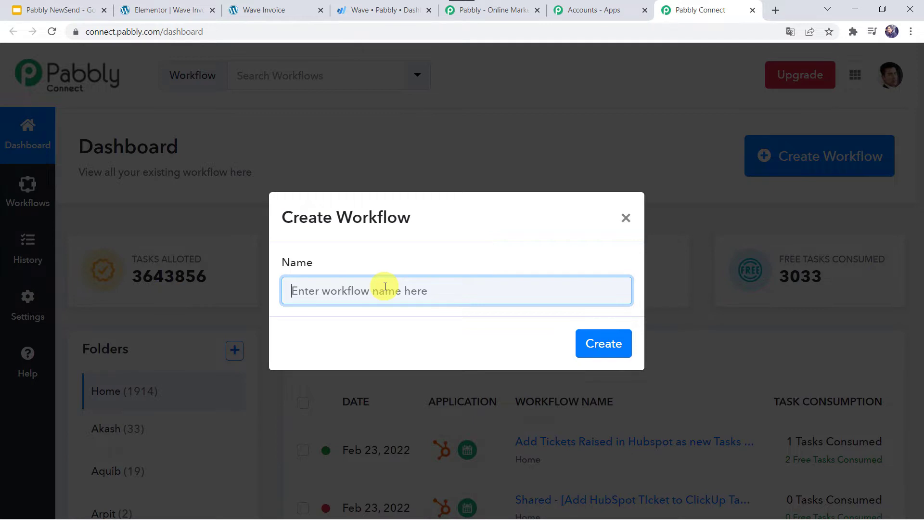
pyautogui.write('El')
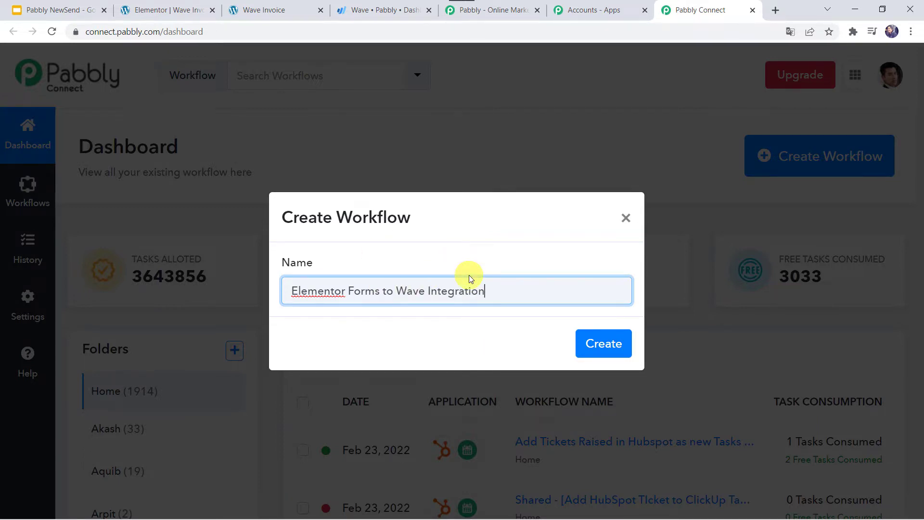
pyautogui.click(602, 346)
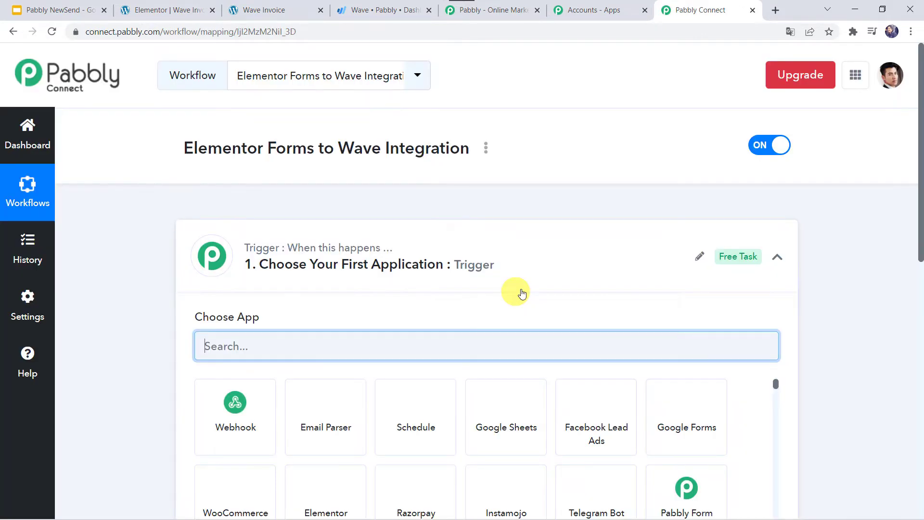
# - Search 'Ele' in the trigger app list and pick Elementor as the trigger app
pyautogui.click(490, 267)
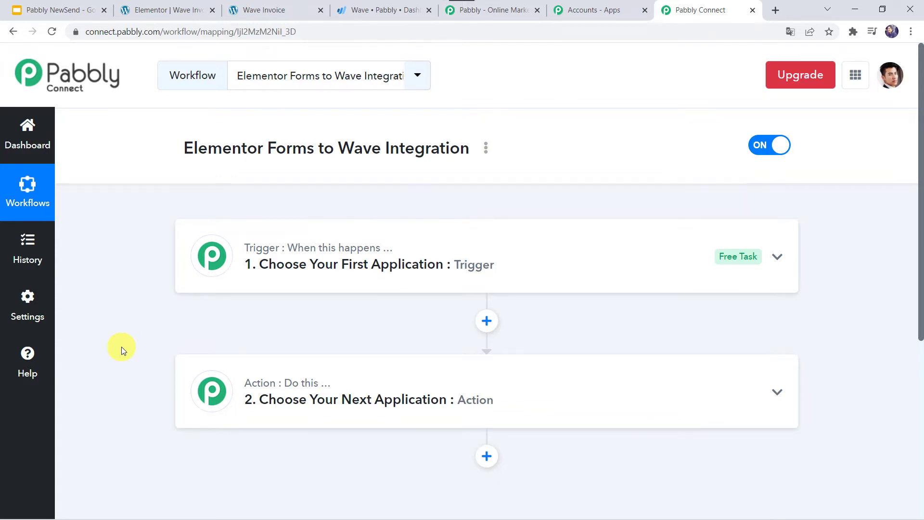
pyautogui.click(498, 263)
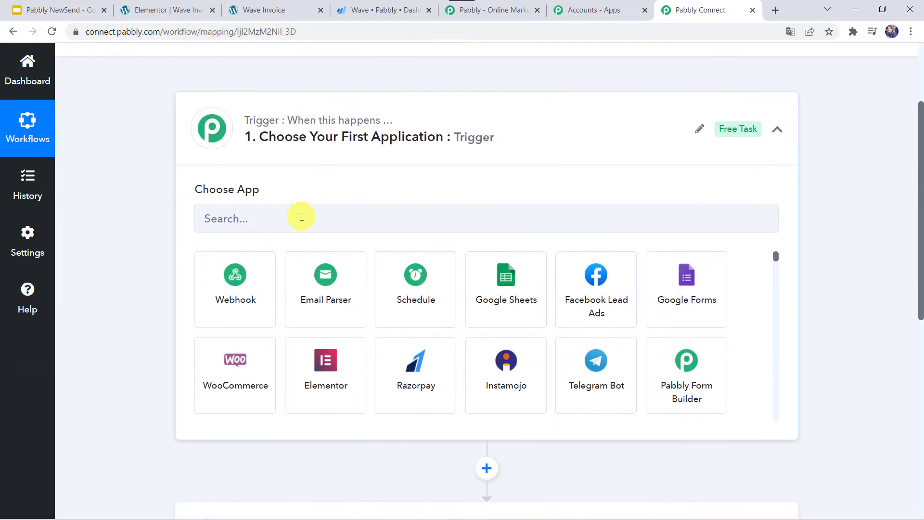
pyautogui.click(301, 216)
pyautogui.write('E')
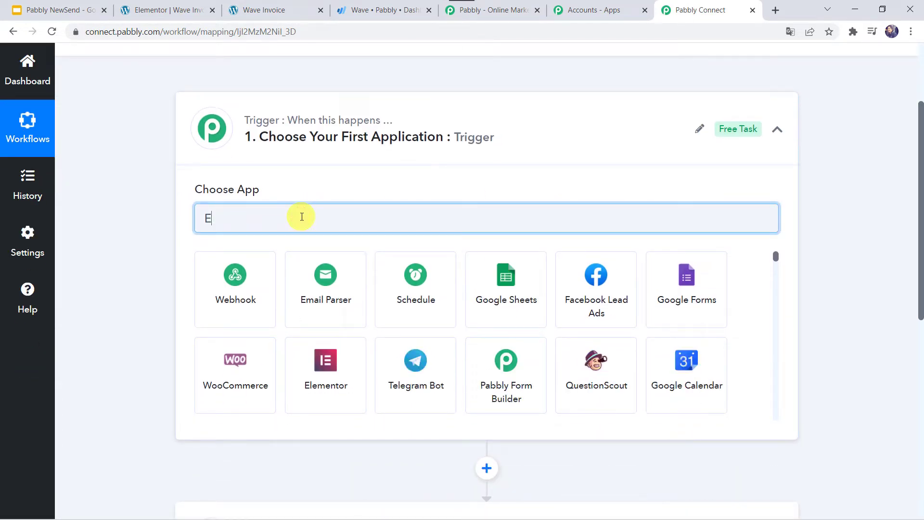
pyautogui.write('le')
pyautogui.click(250, 301)
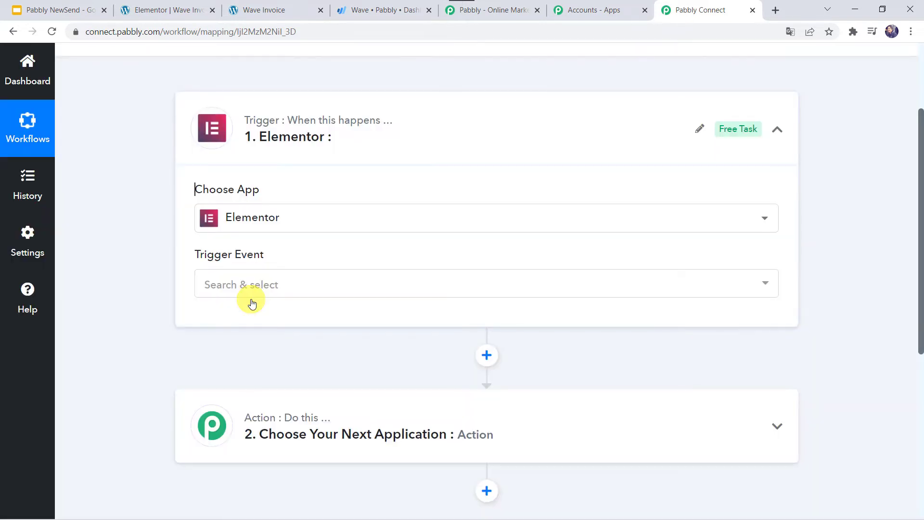
# - Set the trigger event to New Form Submission and copy its webhook URL
pyautogui.click(223, 281)
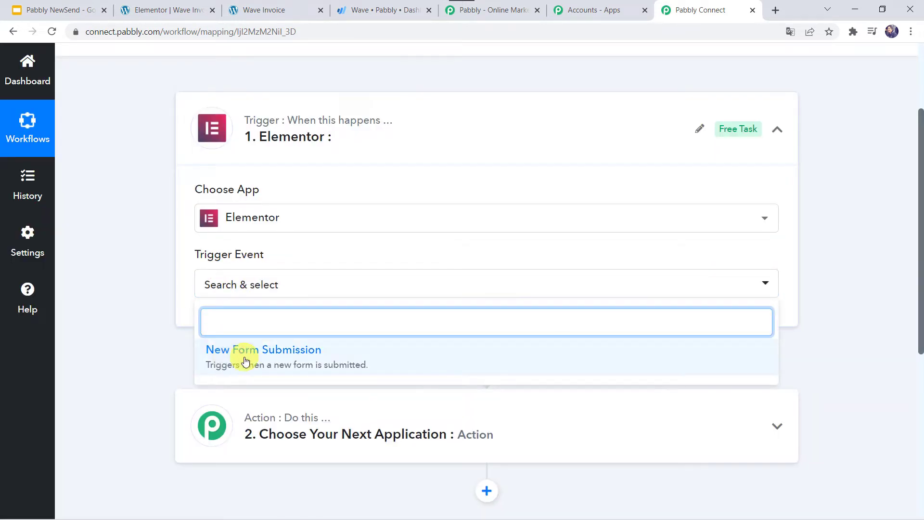
pyautogui.click(247, 358)
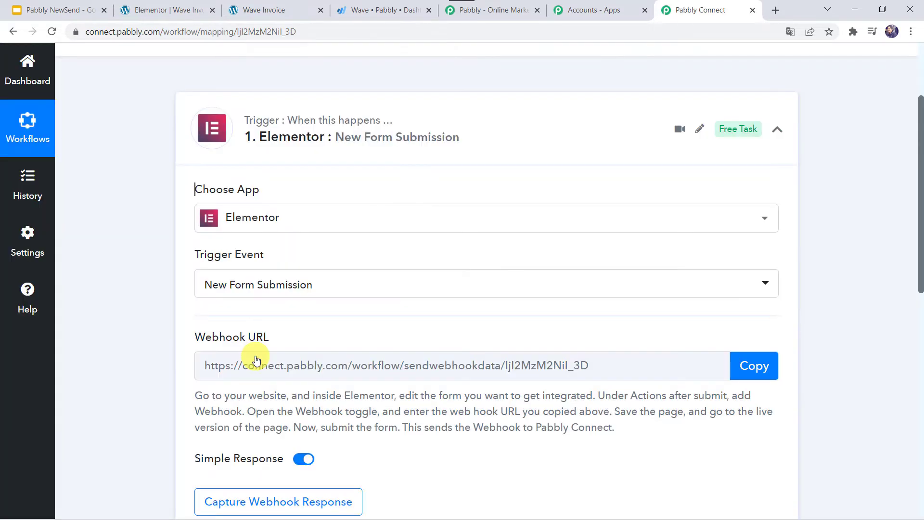
pyautogui.scroll(-3, 255, 359)
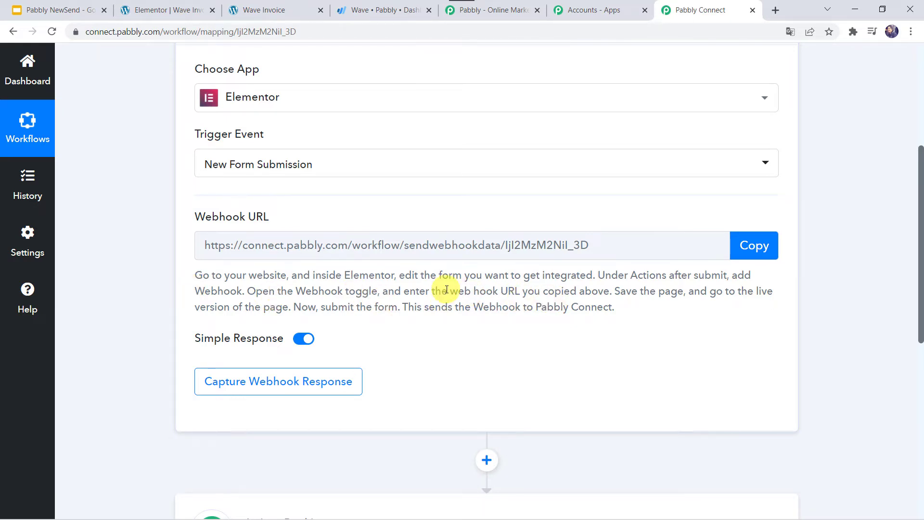
pyautogui.click(754, 250)
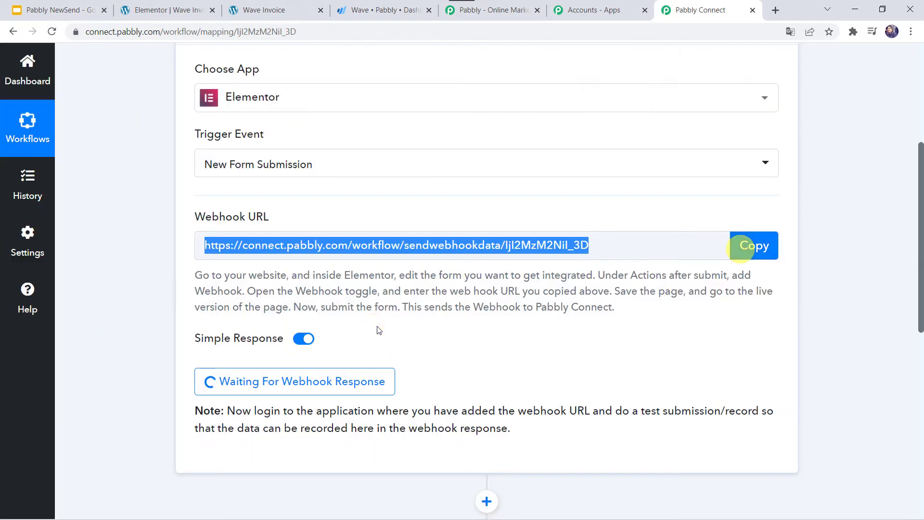
# - In WordPress, find the Wave Invoice page by searching 'wav' and edit it with Elementor
pyautogui.click(191, 11)
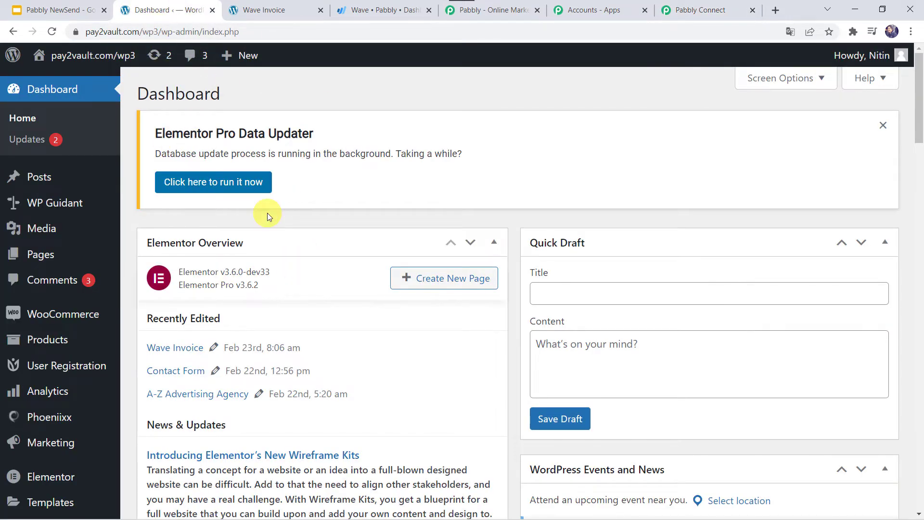
pyautogui.click(42, 258)
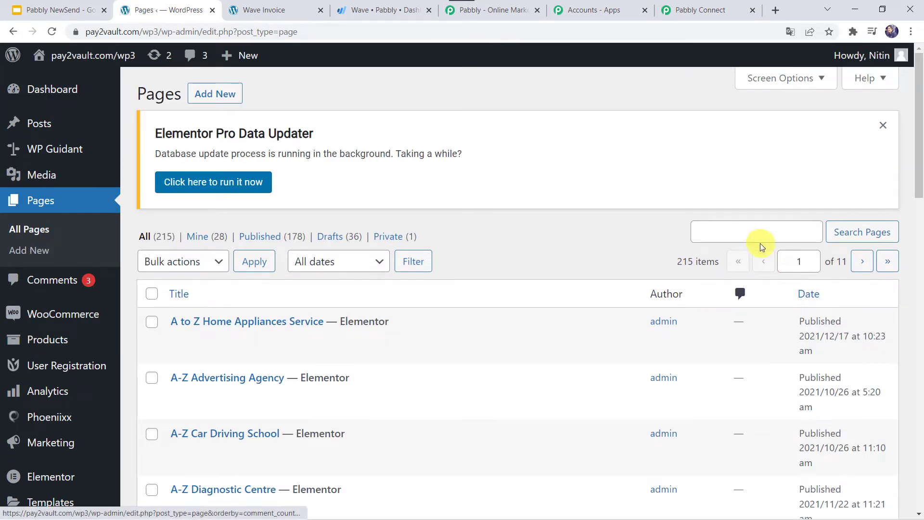
pyautogui.click(752, 230)
pyautogui.write('wave')
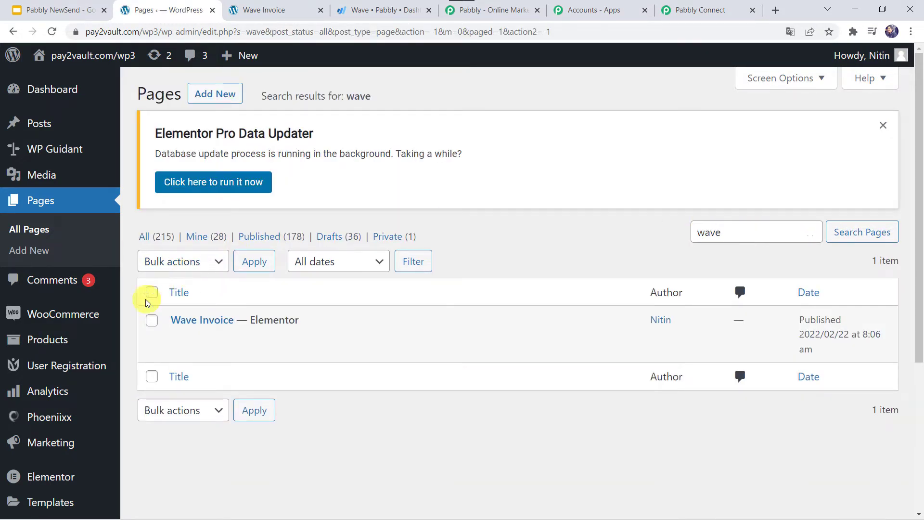
pyautogui.moveTo(202, 320)
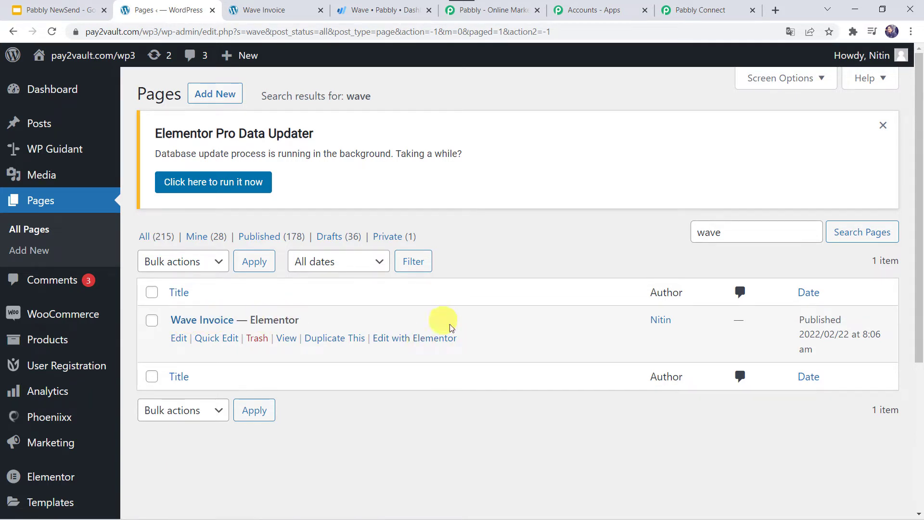
pyautogui.click(414, 342)
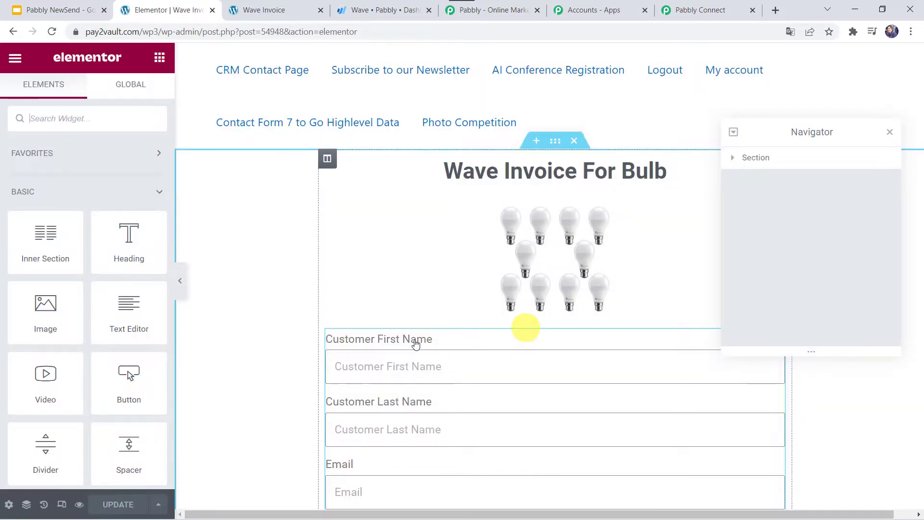
# - Add a Webhook action to the form's Actions After Submit
pyautogui.click(361, 368)
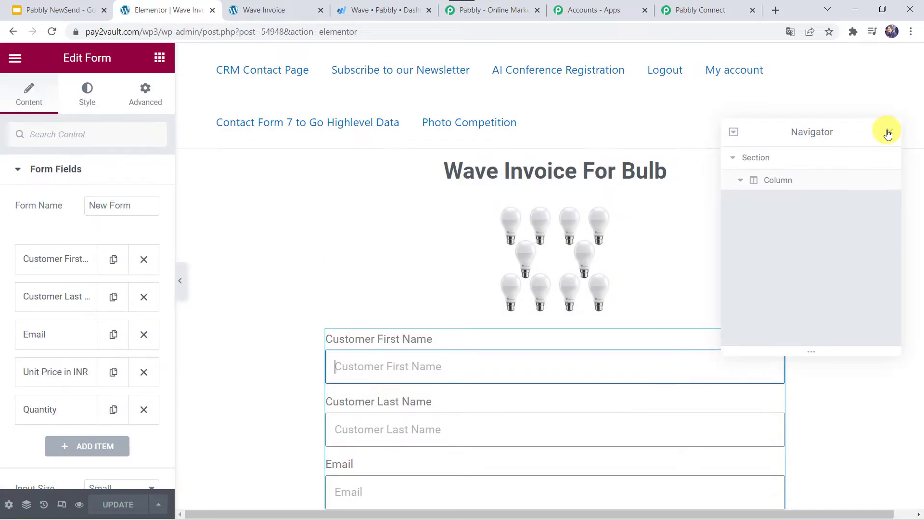
pyautogui.click(890, 132)
pyautogui.click(55, 169)
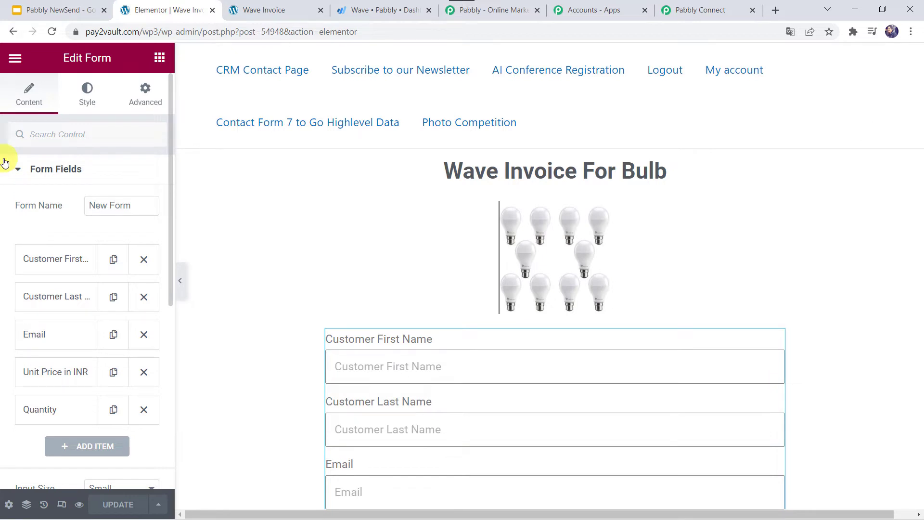
pyautogui.click(38, 170)
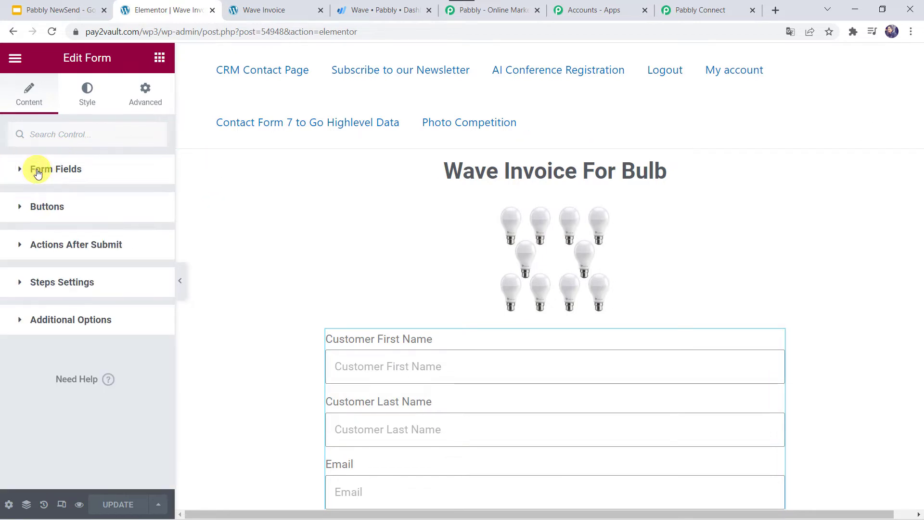
pyautogui.click(109, 245)
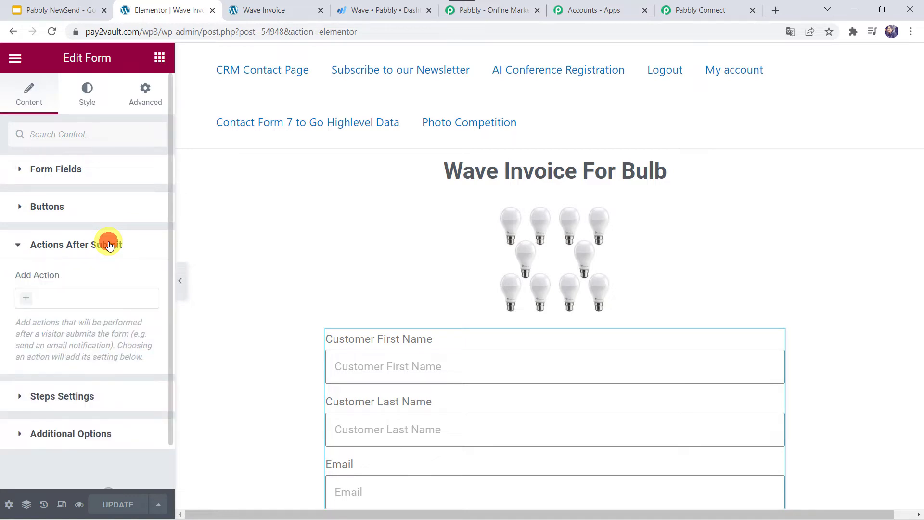
pyautogui.click(25, 300)
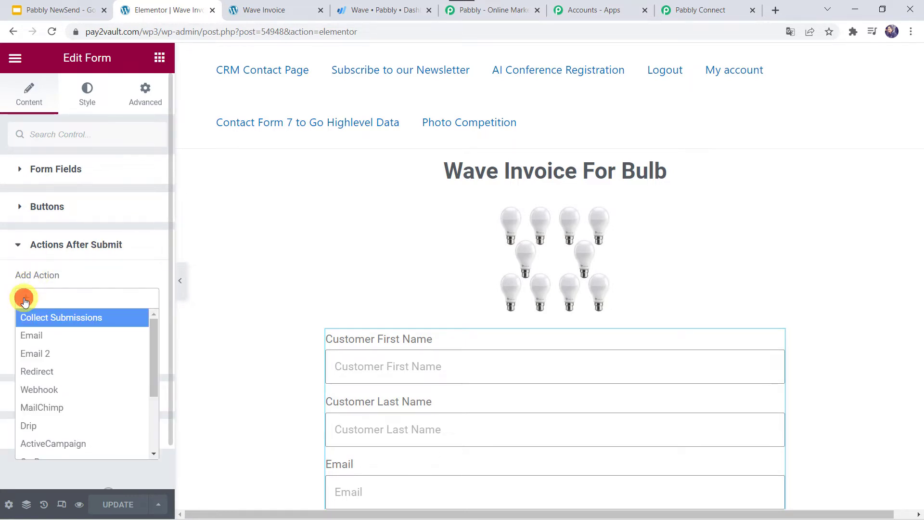
pyautogui.click(47, 391)
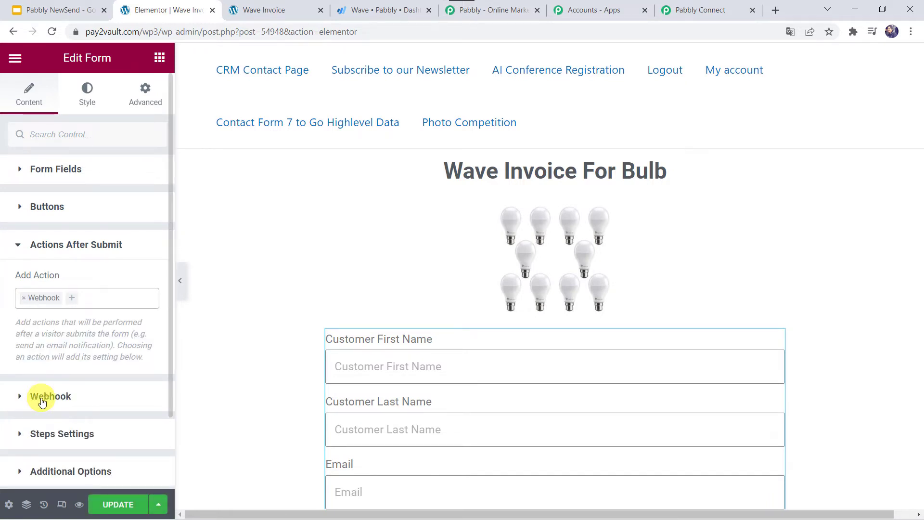
# - Paste the Pabbly webhook URL into the Webhook settings, update the page, and return to Pabbly Connect
pyautogui.click(62, 395)
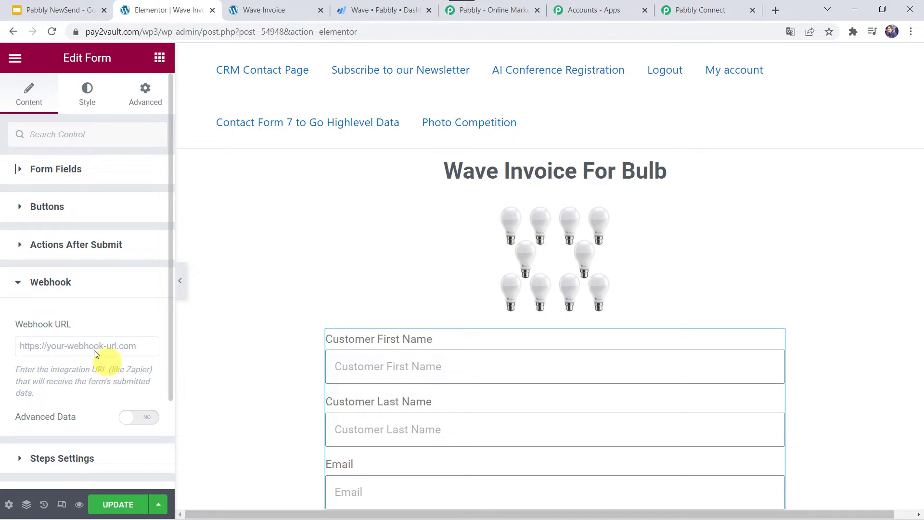
pyautogui.rightClick(43, 347)
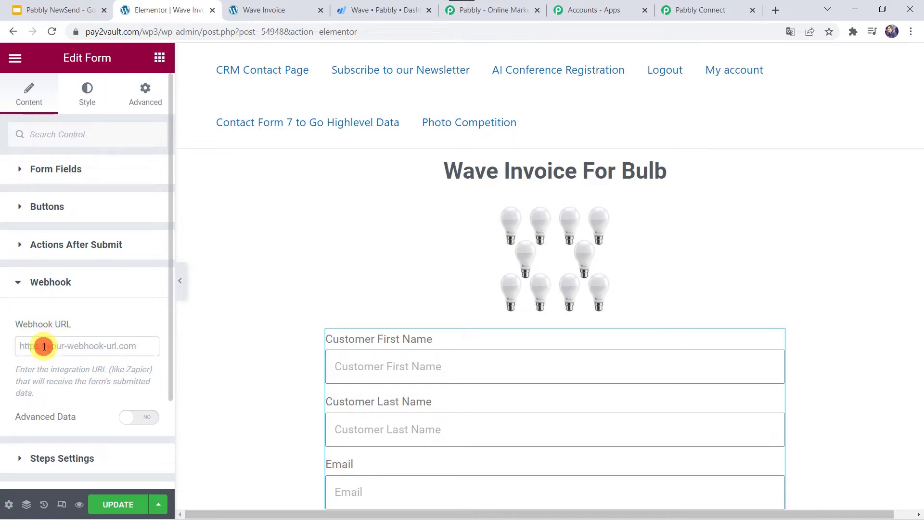
pyautogui.click(103, 249)
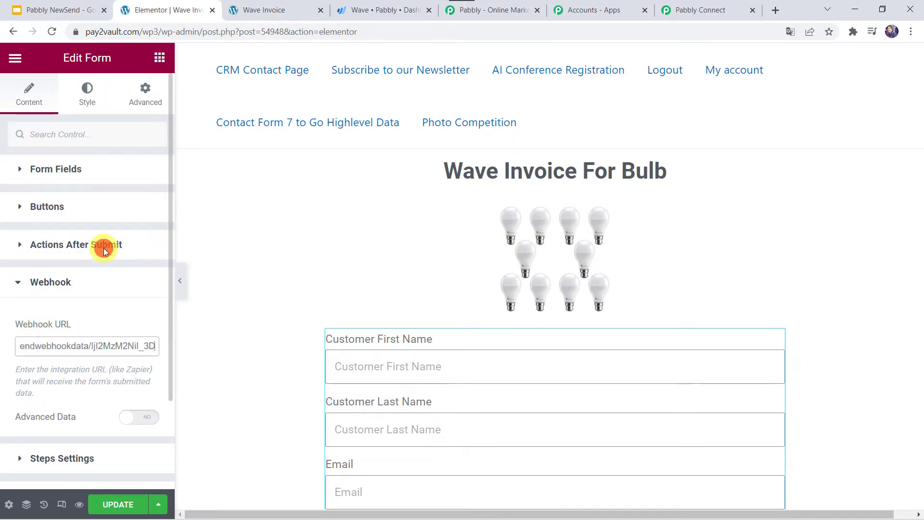
pyautogui.click(119, 504)
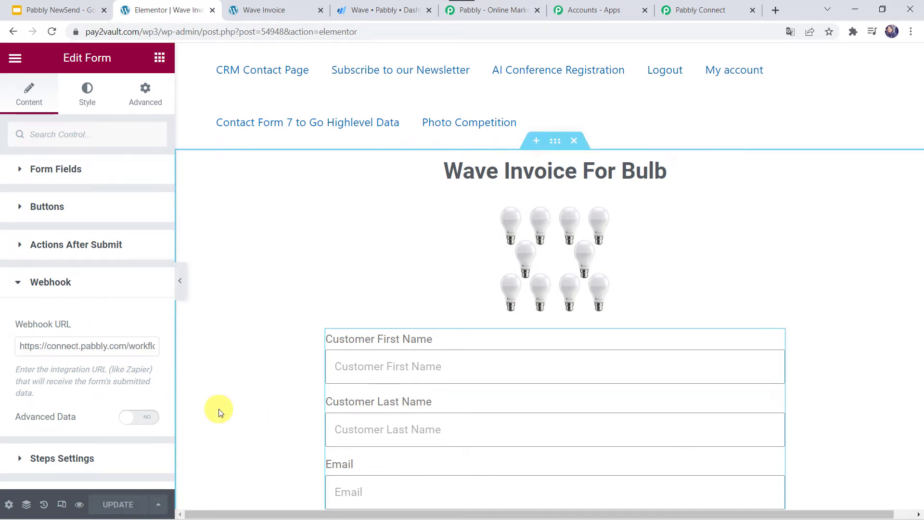
pyautogui.click(691, 8)
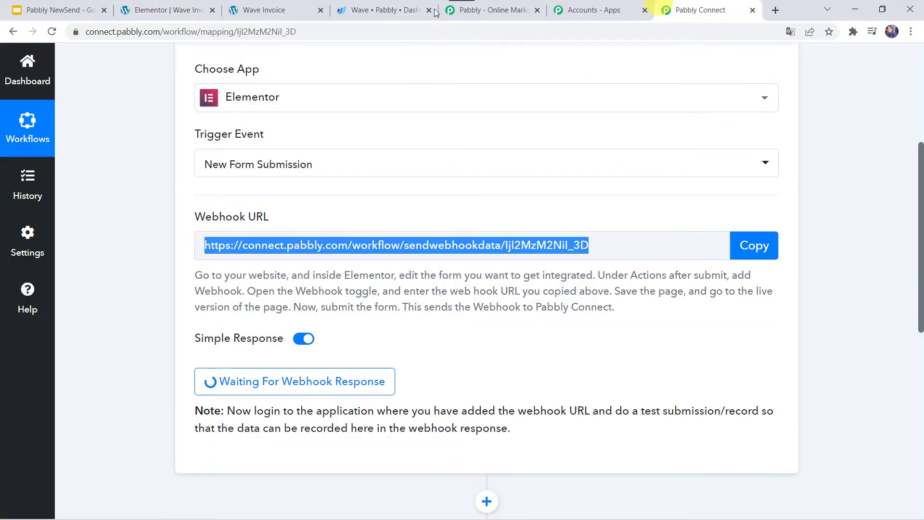
# - Set the Elementor trigger waiting for a webhook response, then go to the live Wave Invoice page
pyautogui.click(251, 387)
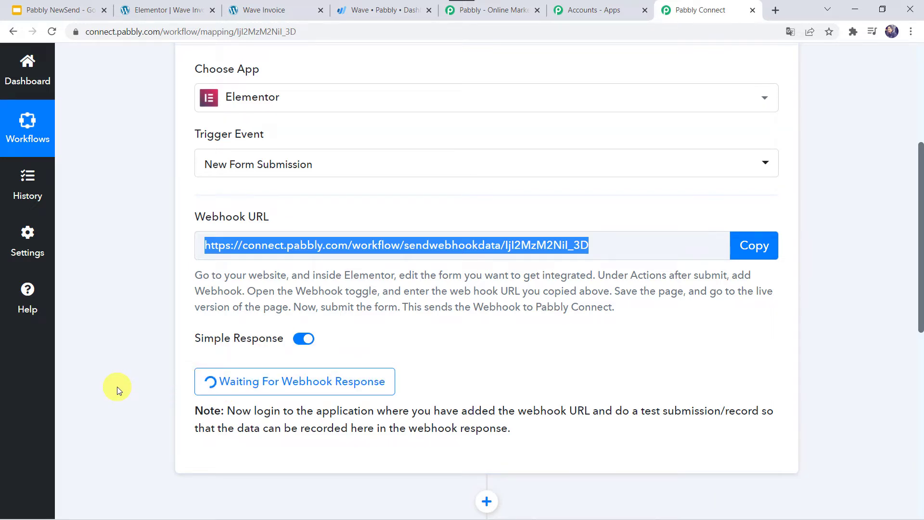
pyautogui.click(281, 11)
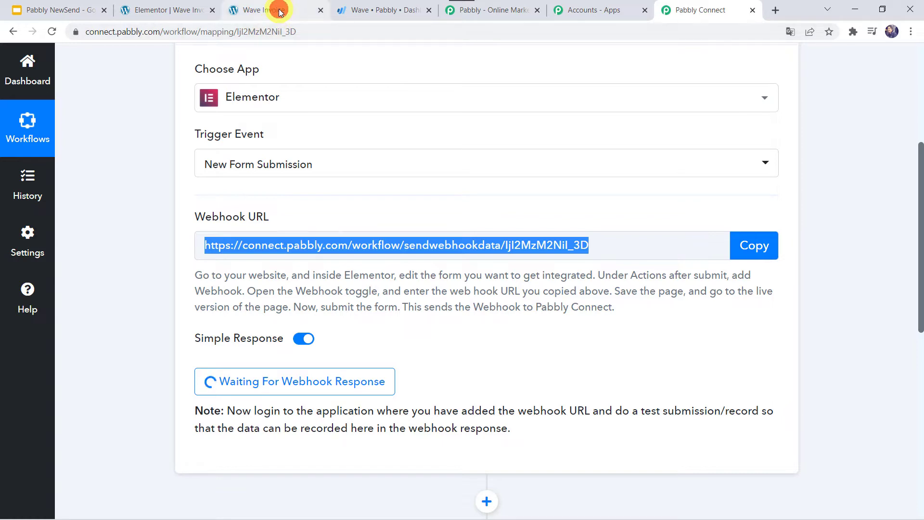
# - Fill in the customer's first name, last name and email on the Wave Invoice form
pyautogui.scroll(-3, 196, 265)
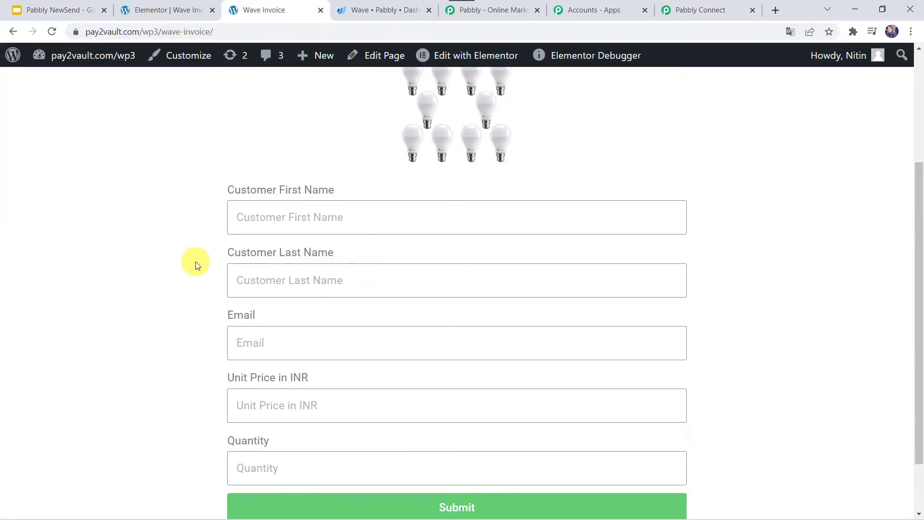
pyautogui.click(272, 225)
pyautogui.write('Adam')
pyautogui.press('Tab')
pyautogui.write('Sm')
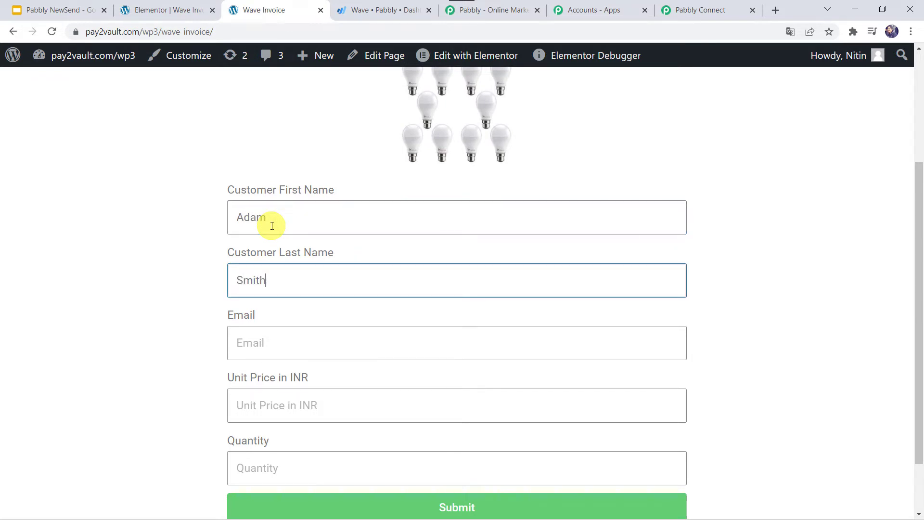
pyautogui.press('Tab')
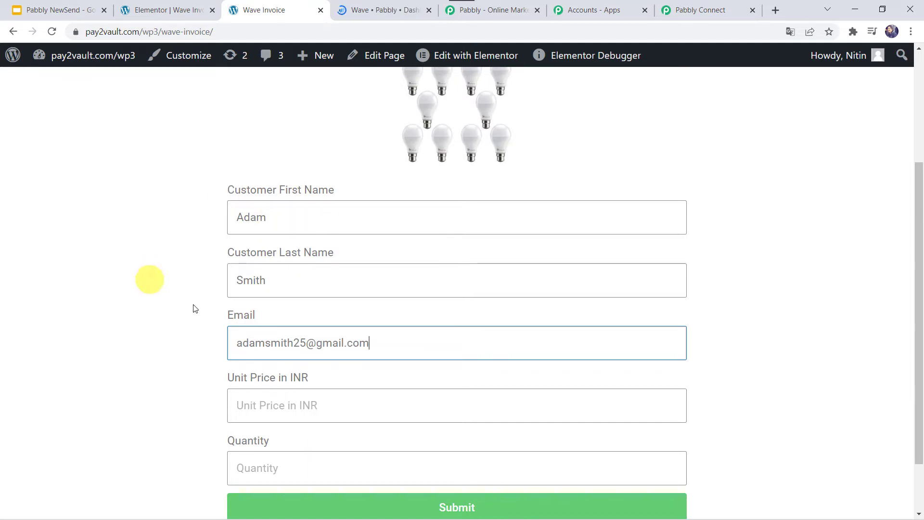
# - Enter unit price 150 and quantity 100, then submit the test entry
pyautogui.click(243, 405)
pyautogui.click(243, 405)
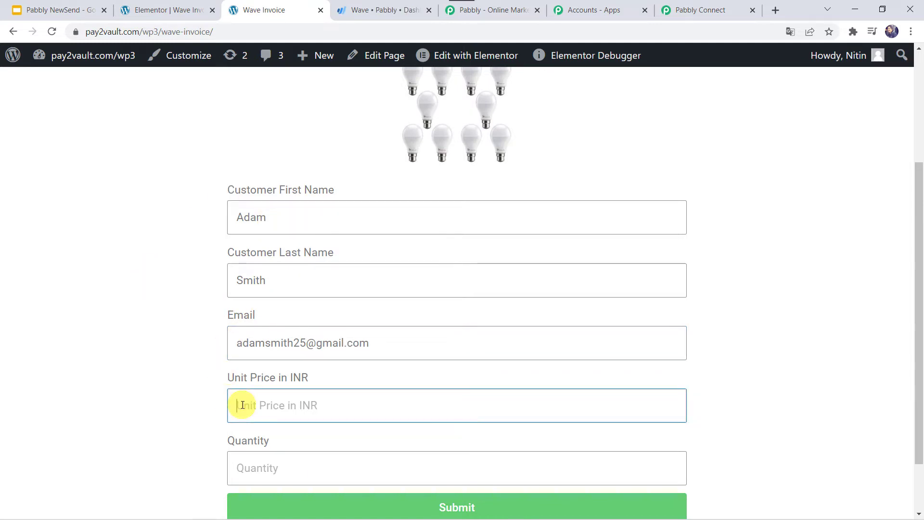
pyautogui.write('150')
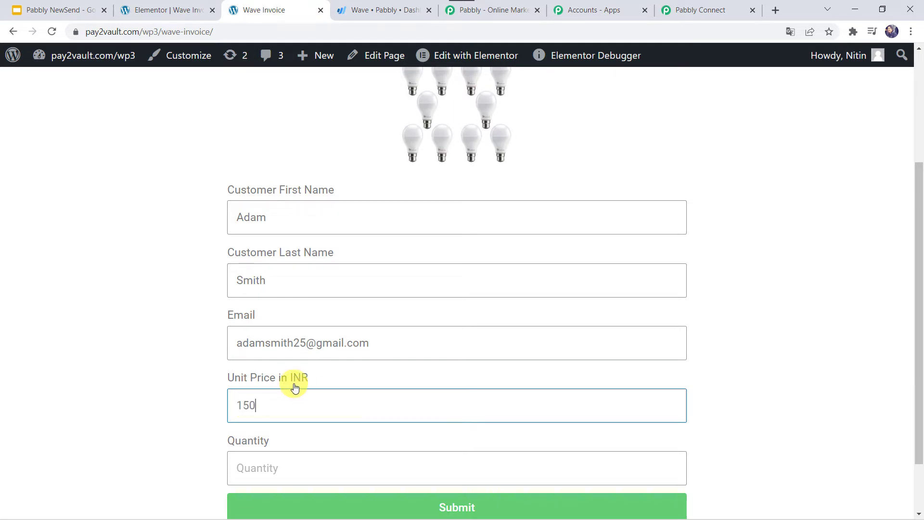
pyautogui.scroll(-1, 294, 388)
pyautogui.click(263, 415)
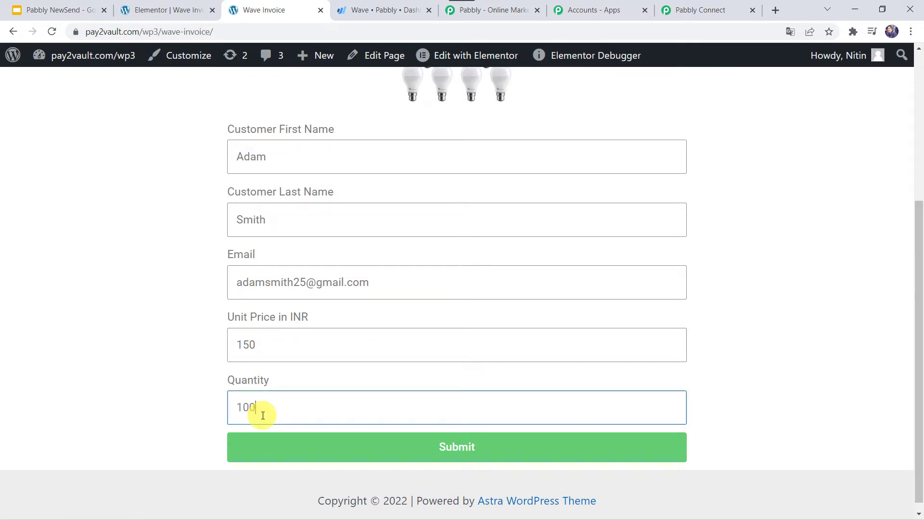
pyautogui.click(441, 447)
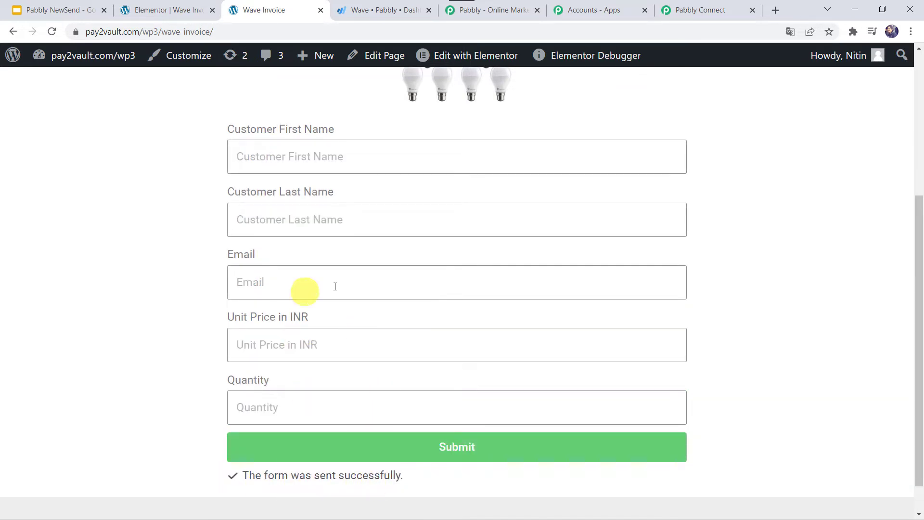
# - Review the captured response in Pabbly Connect: Unit Price In INR 150, Quantity 100, Form Name New Form
pyautogui.click(702, 10)
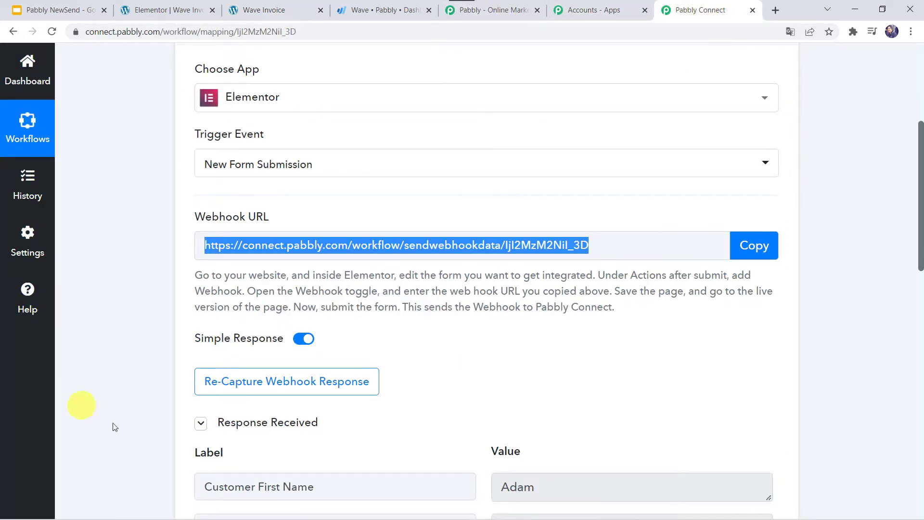
pyautogui.scroll(-4, 150, 399)
pyautogui.scroll(-2, 150, 396)
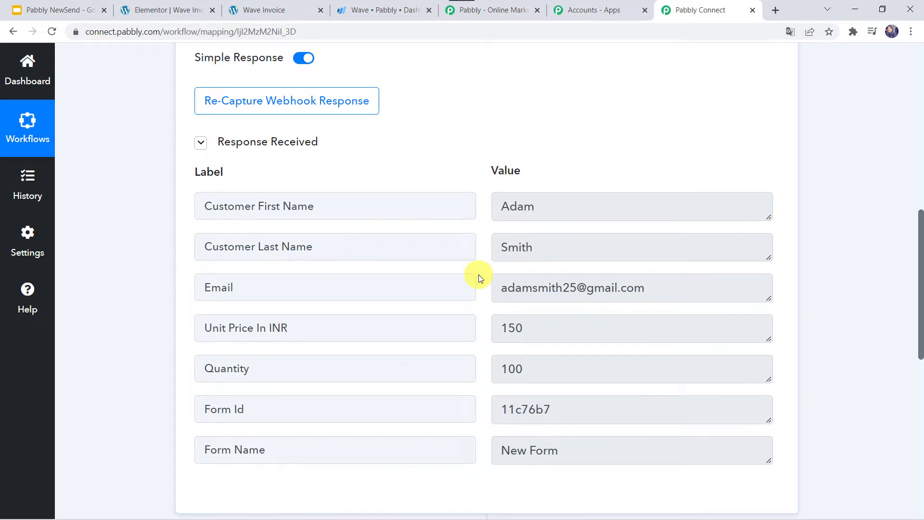
pyautogui.scroll(-9, 165, 417)
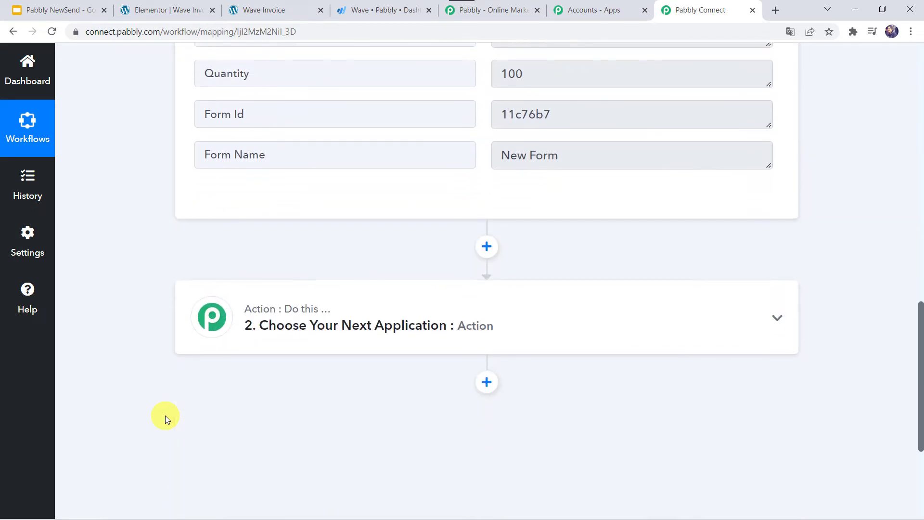
# - Choose Date/Time Formatter by Pabbly as the next action's app, found by searching 'date'
pyautogui.click(438, 171)
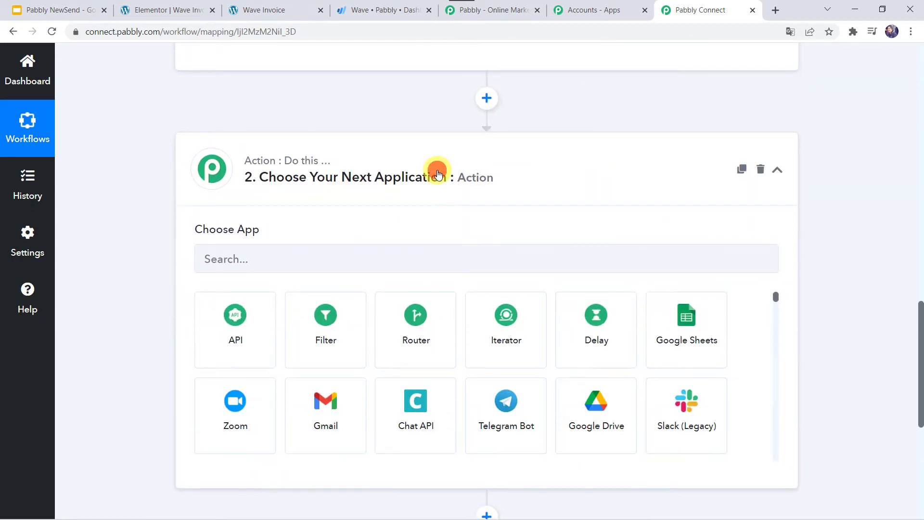
pyautogui.click(284, 258)
pyautogui.write('date')
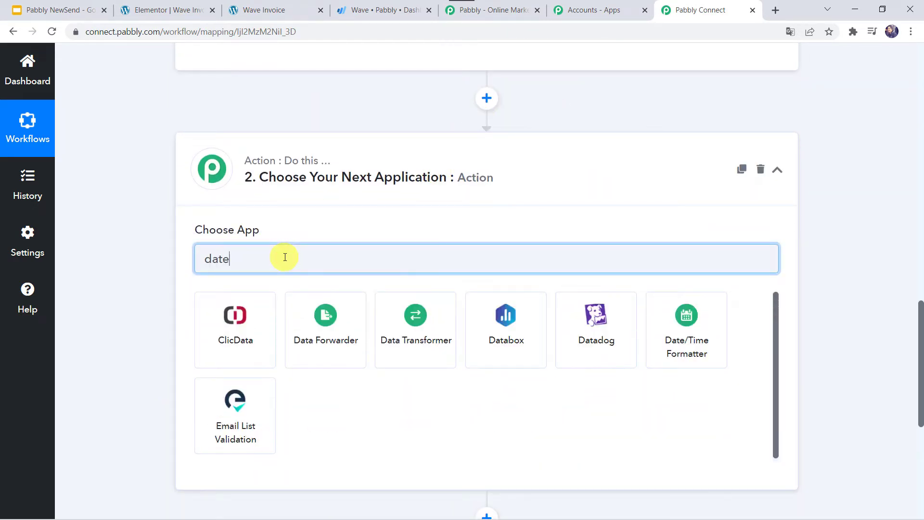
pyautogui.click(228, 355)
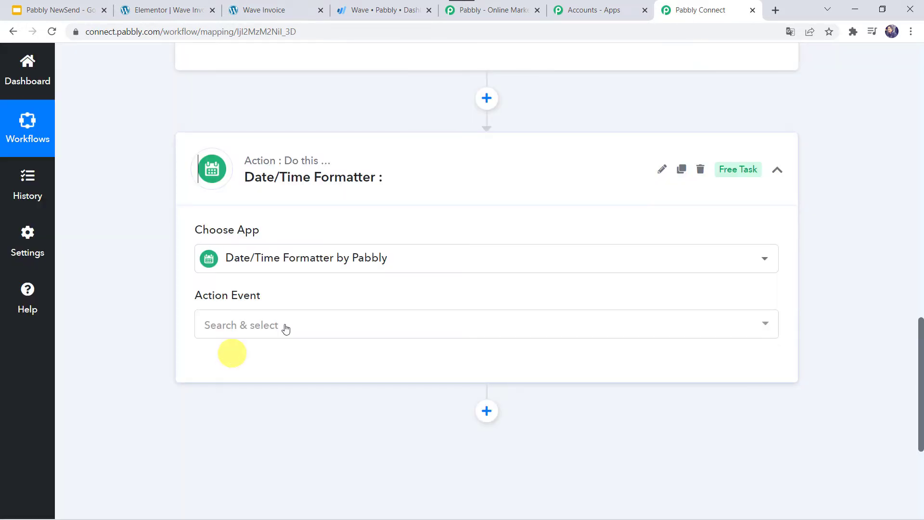
# - Set the action event to Current Date, connect it, and confirm YYYY-MM-DD format without time
pyautogui.click(248, 322)
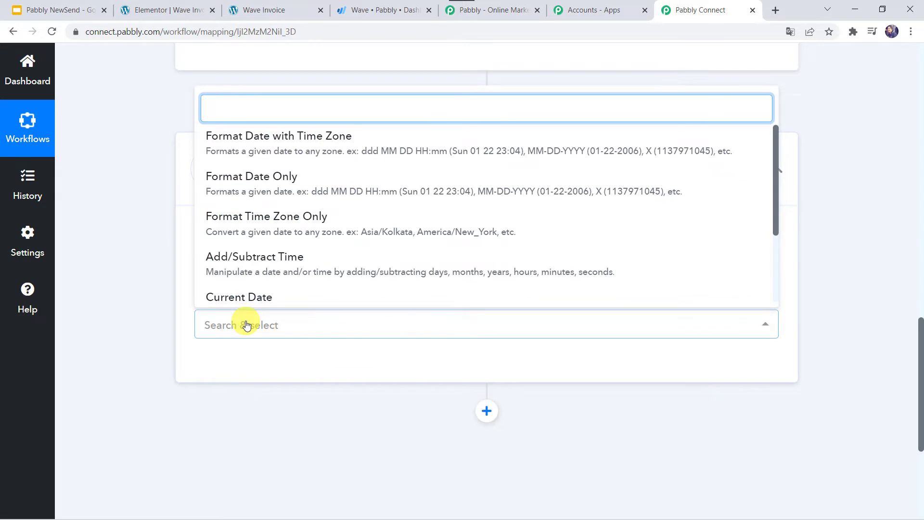
pyautogui.scroll(-1, 268, 262)
pyautogui.click(268, 256)
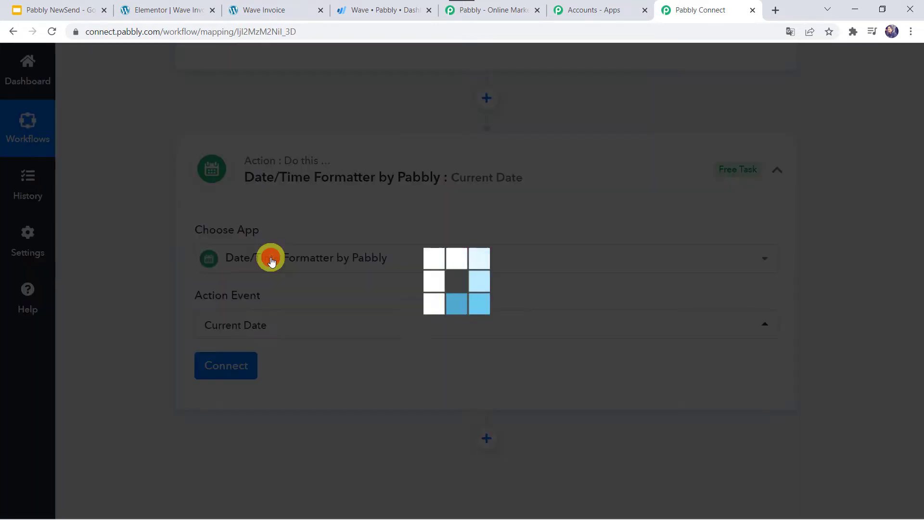
pyautogui.click(233, 368)
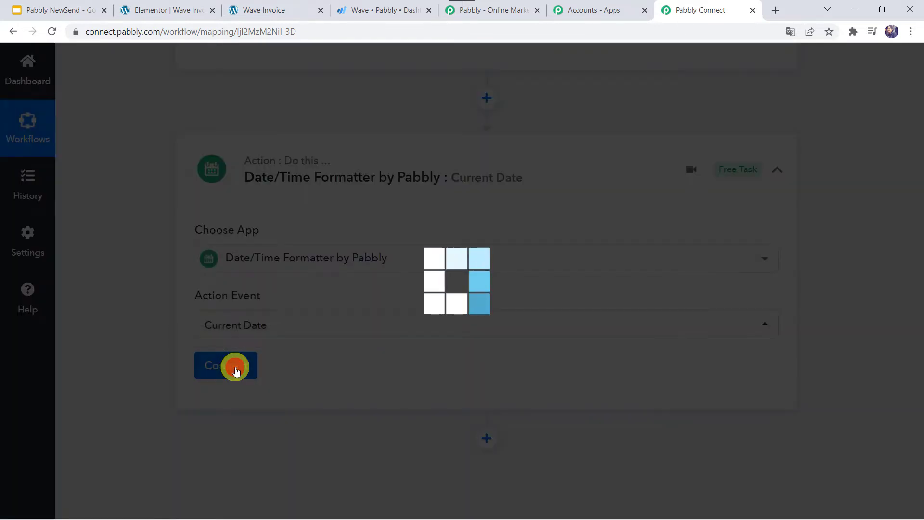
pyautogui.scroll(-3, 131, 395)
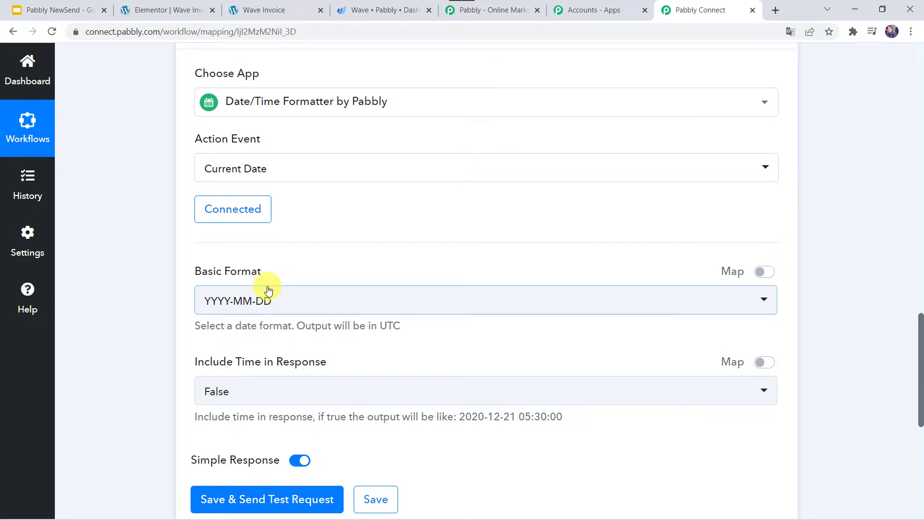
pyautogui.scroll(-2, 226, 297)
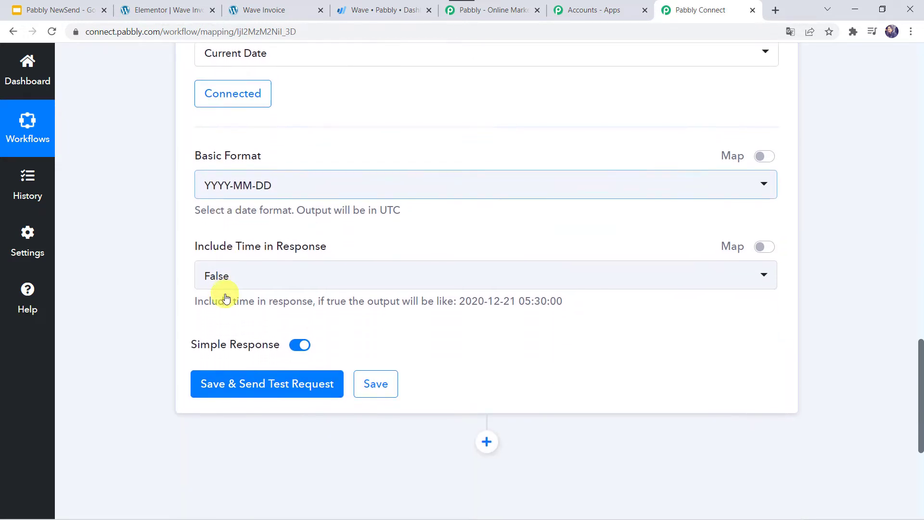
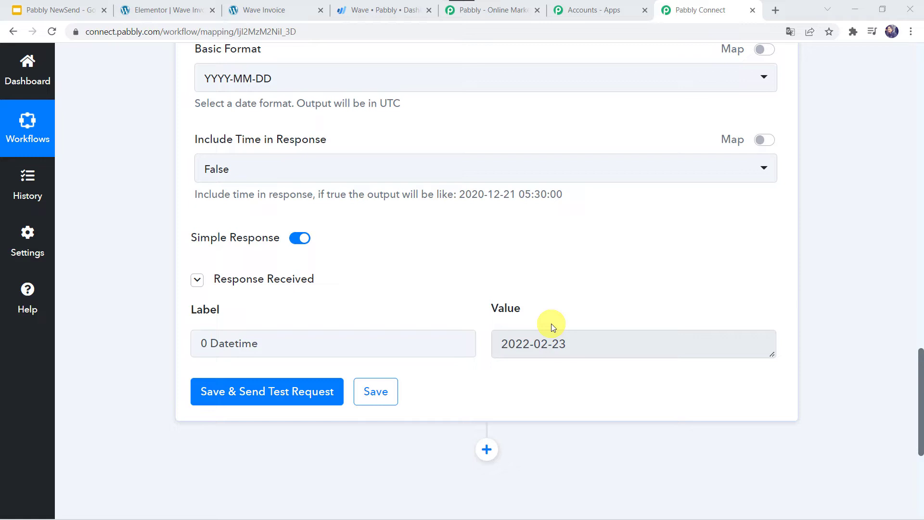
# - Scroll down to the date formatter's 2022-02-23 YYYY-MM-DD test response
pyautogui.scroll(-5, 551, 326)
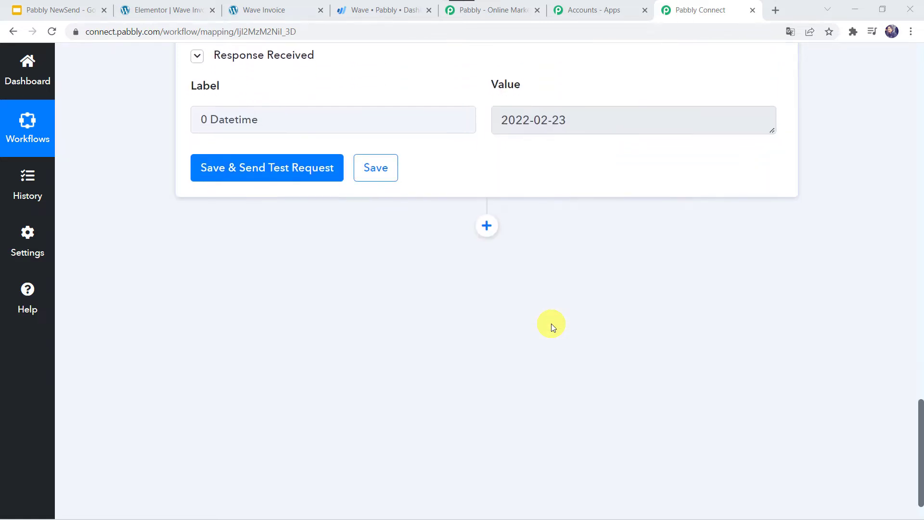
# - Add a Date/Time Formatter action step with the Modify Current Date event
pyautogui.click(484, 234)
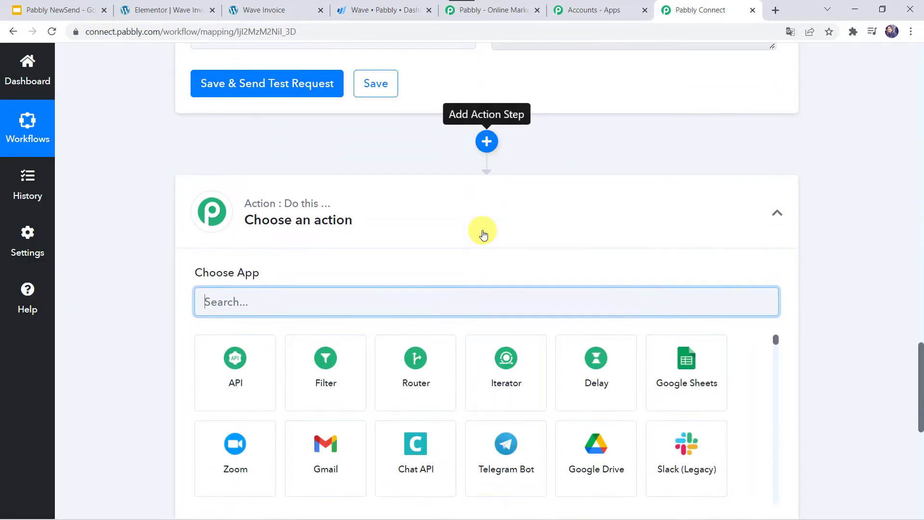
pyautogui.write('Date')
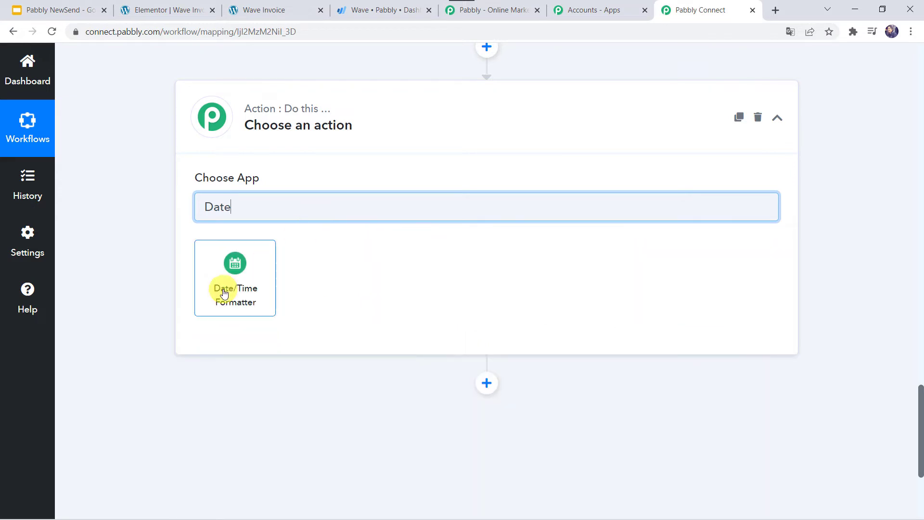
pyautogui.click(224, 293)
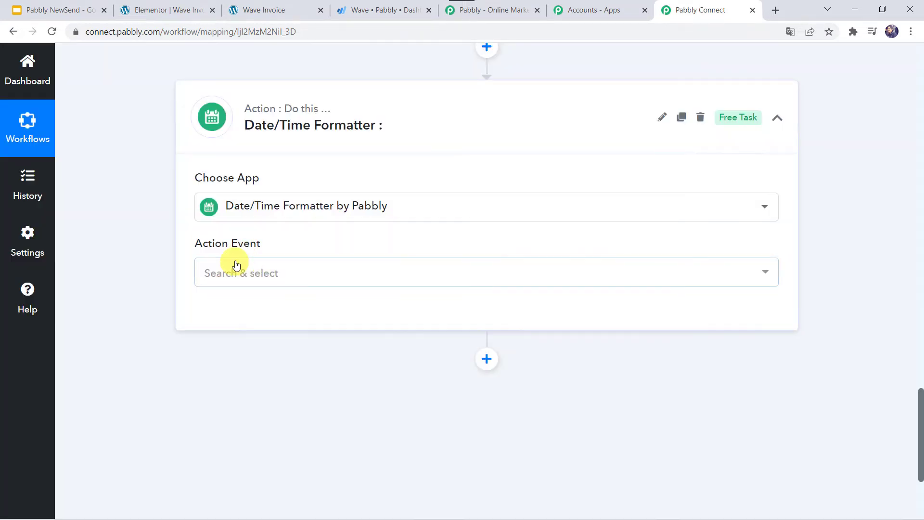
pyautogui.click(232, 270)
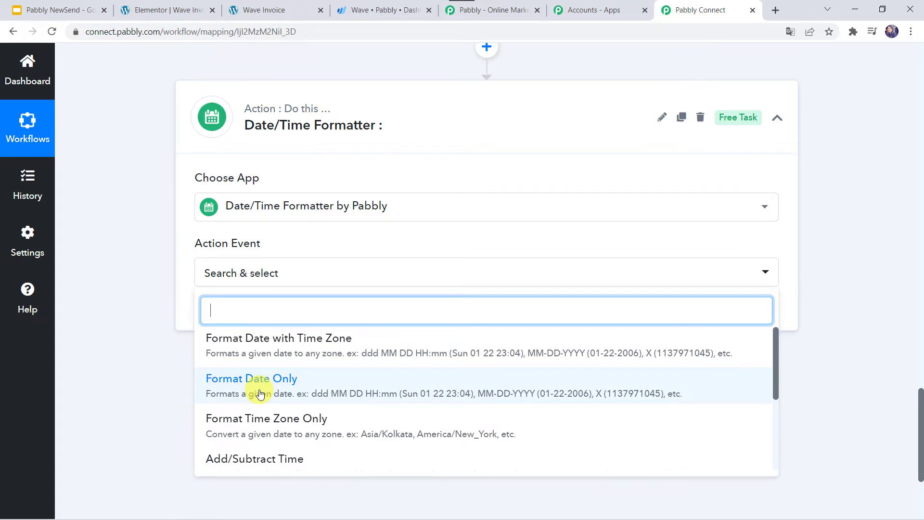
pyautogui.write('mod')
pyautogui.click(254, 349)
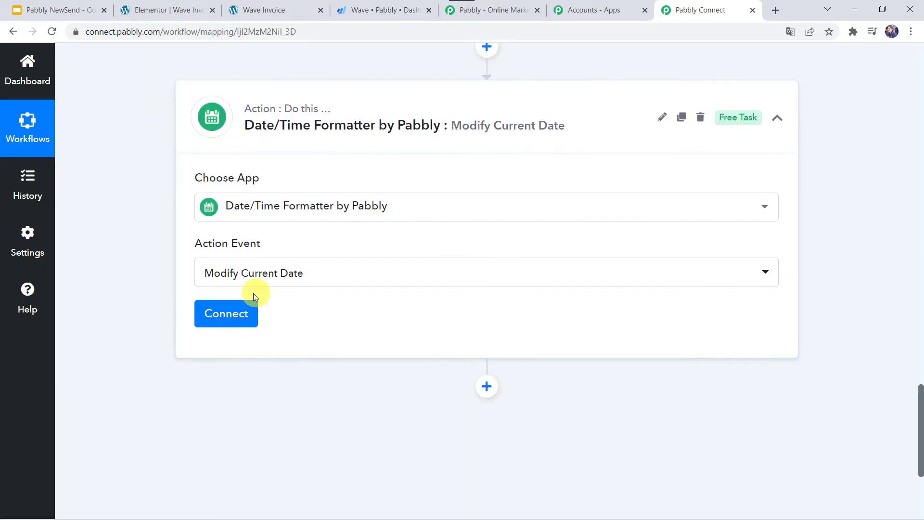
pyautogui.click(226, 313)
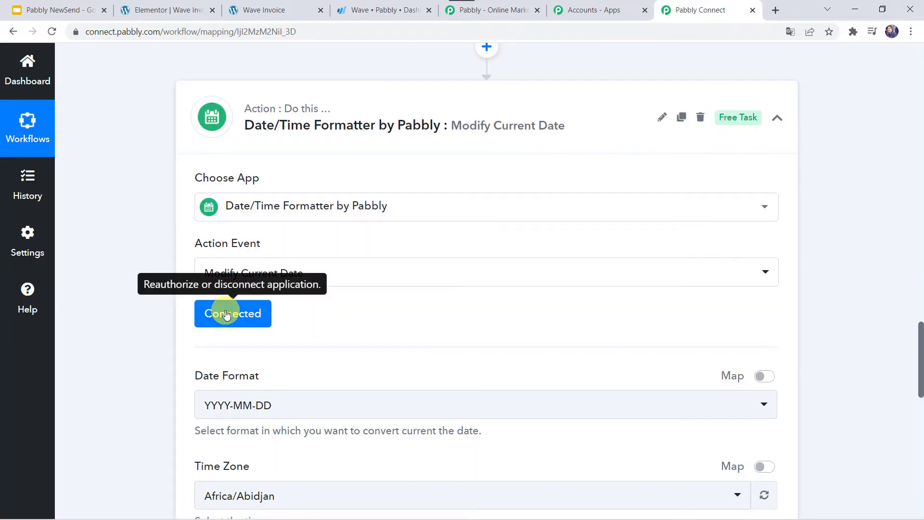
# - Set the step's time zone to Asia/Kolkata
pyautogui.scroll(-3, 225, 311)
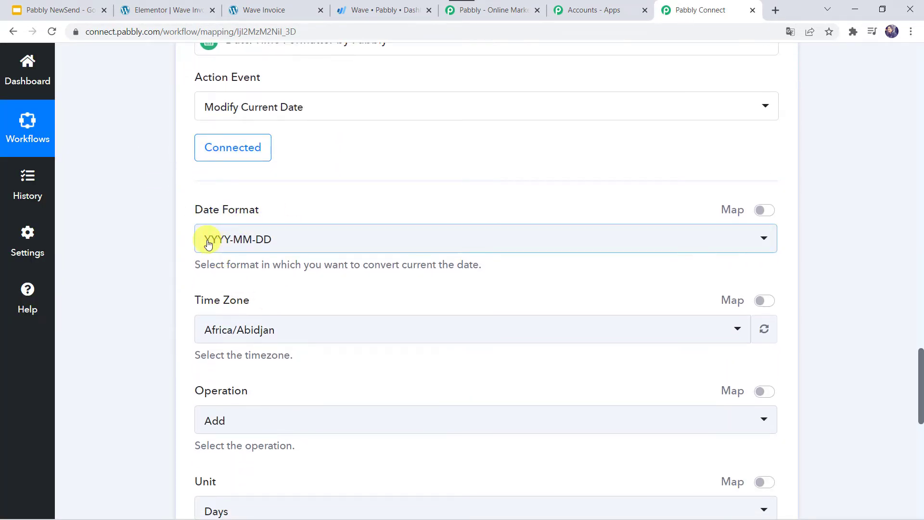
pyautogui.scroll(-2, 264, 244)
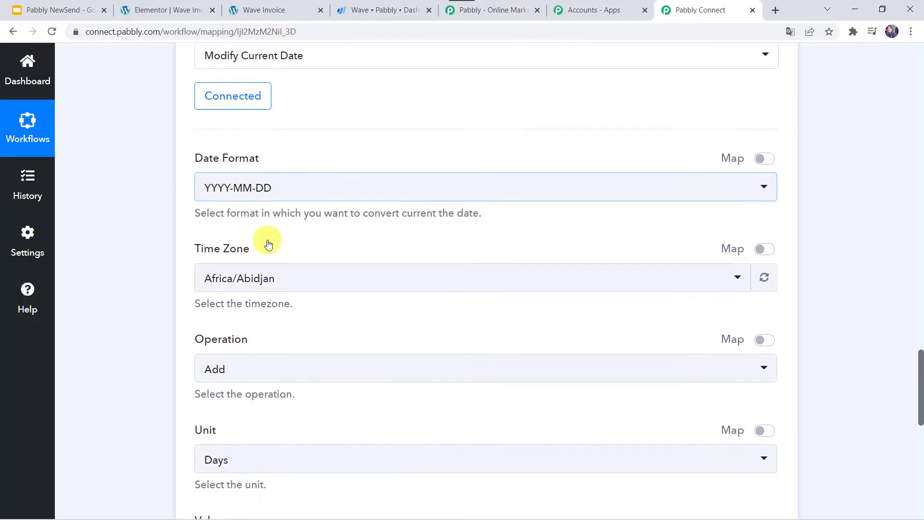
pyautogui.click(220, 246)
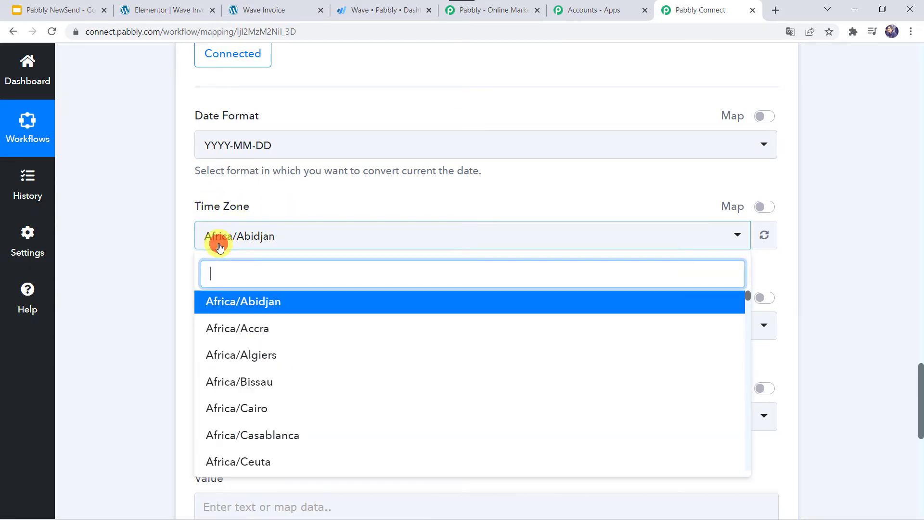
pyautogui.write('kol')
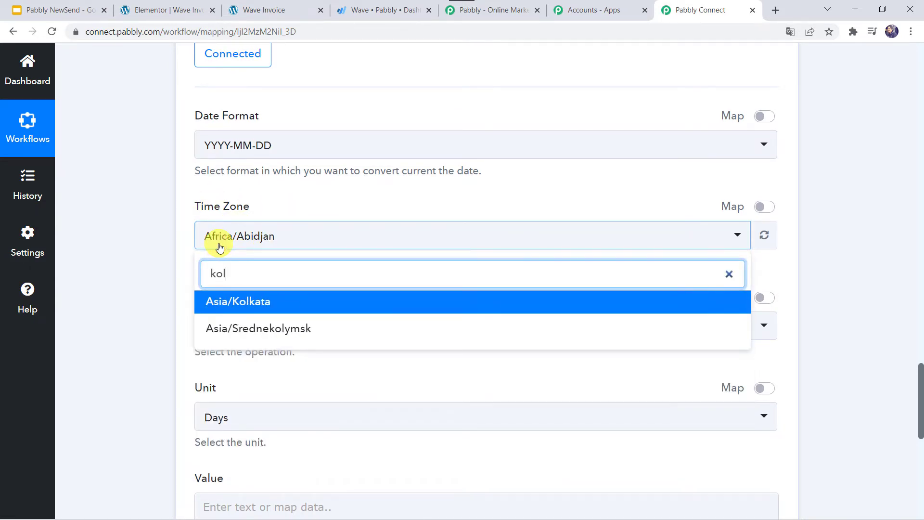
pyautogui.click(265, 307)
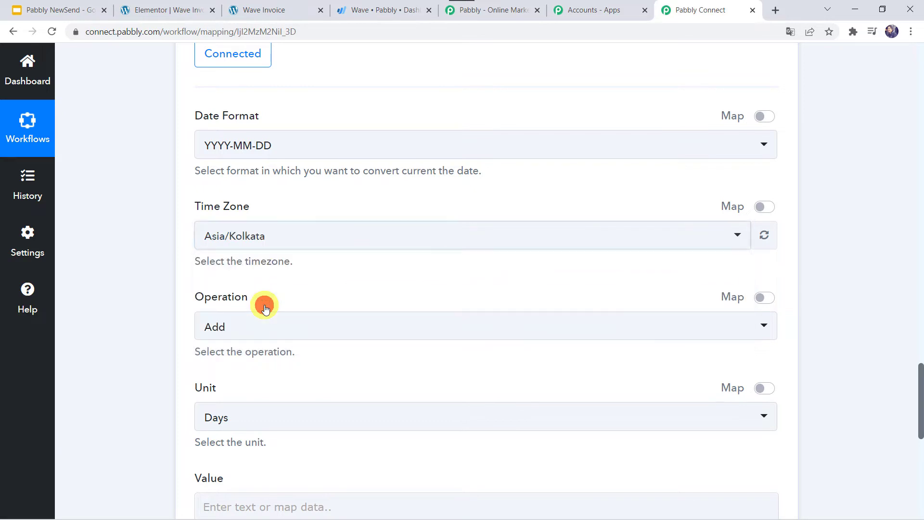
pyautogui.click(175, 296)
pyautogui.scroll(-2, 174, 297)
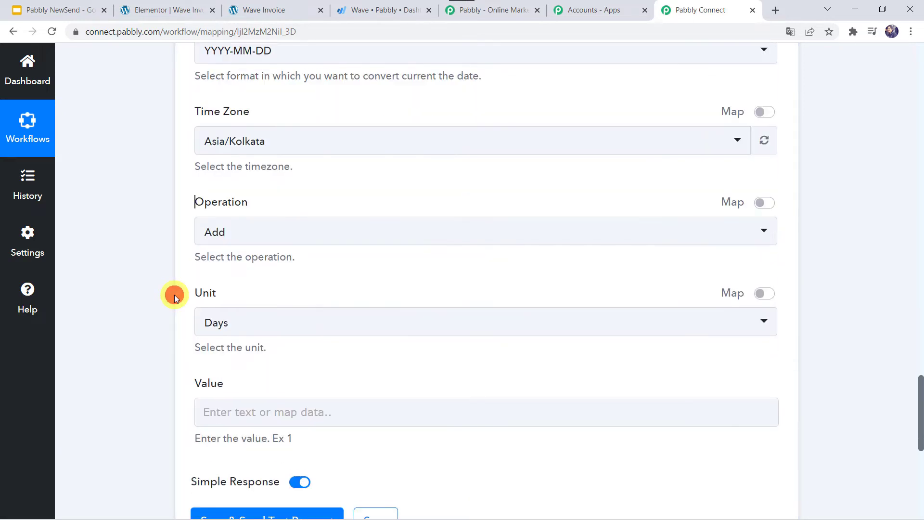
# - Set the step to add 3 days, then save and test it
pyautogui.click(238, 236)
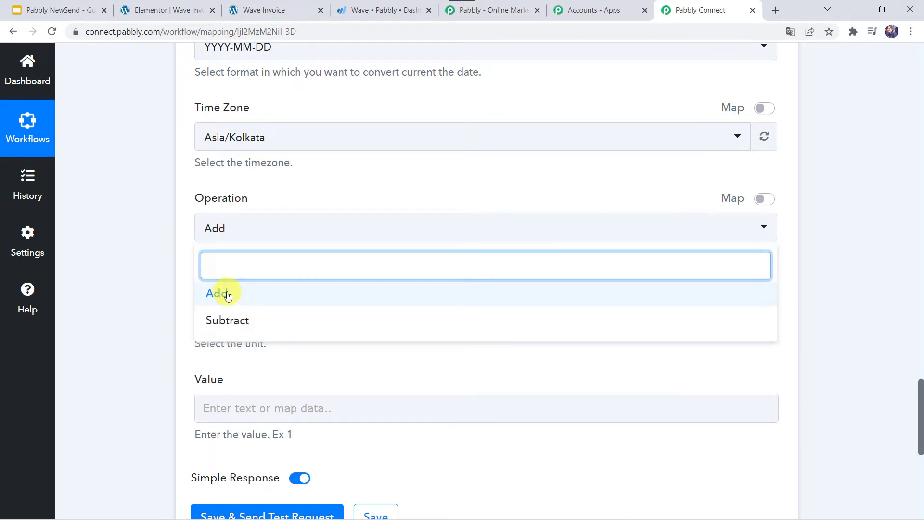
pyautogui.click(228, 295)
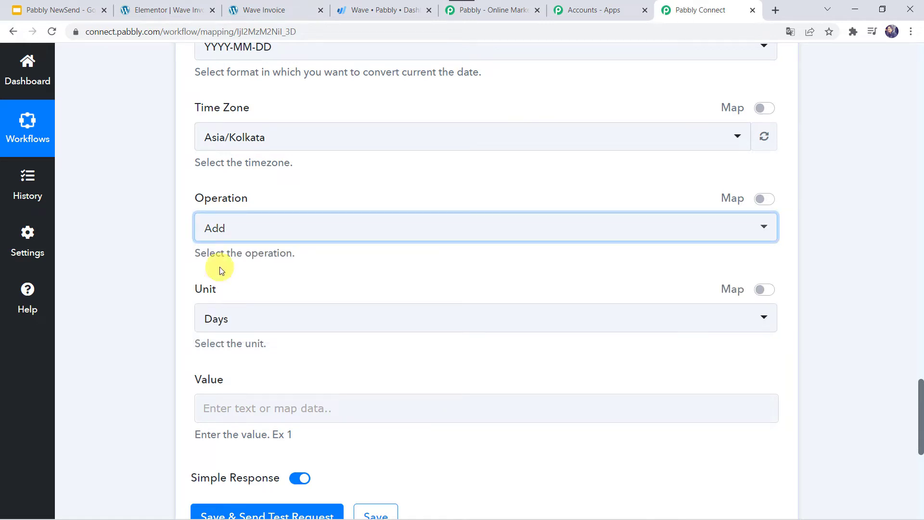
pyautogui.click(217, 327)
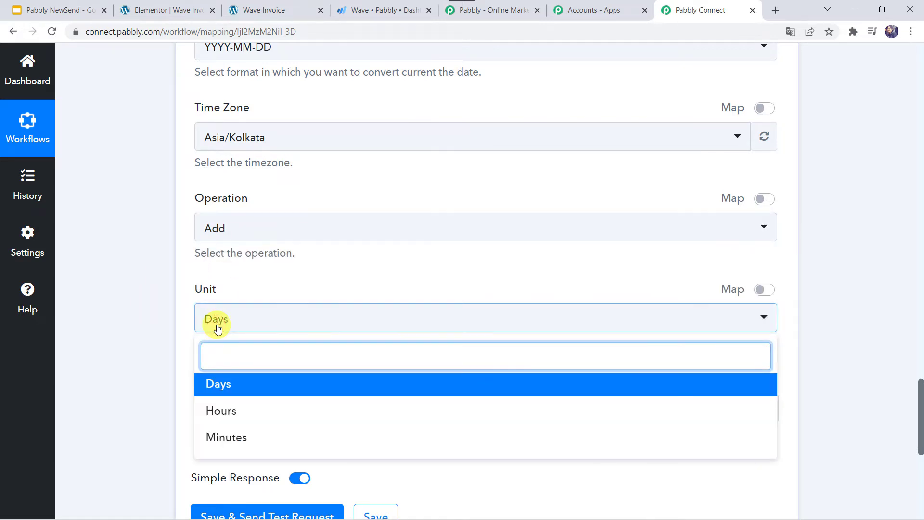
pyautogui.click(232, 381)
pyautogui.scroll(-2, 172, 365)
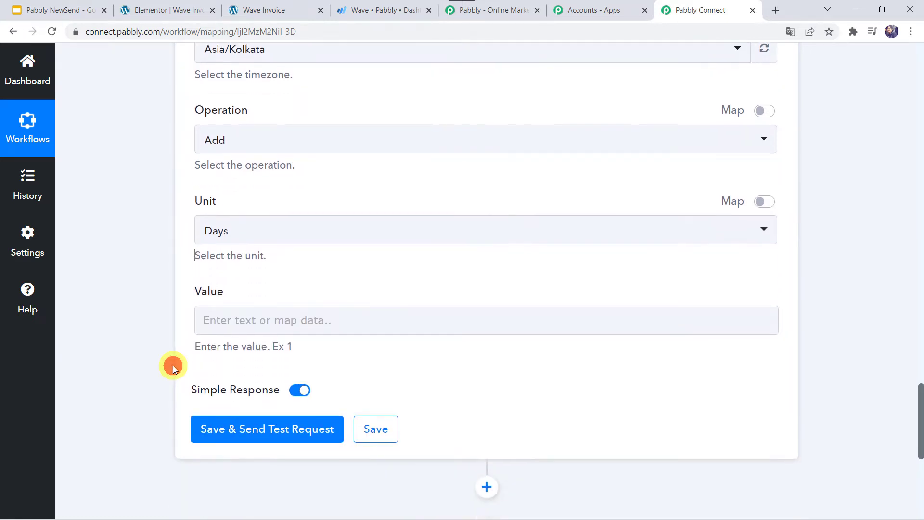
pyautogui.click(218, 315)
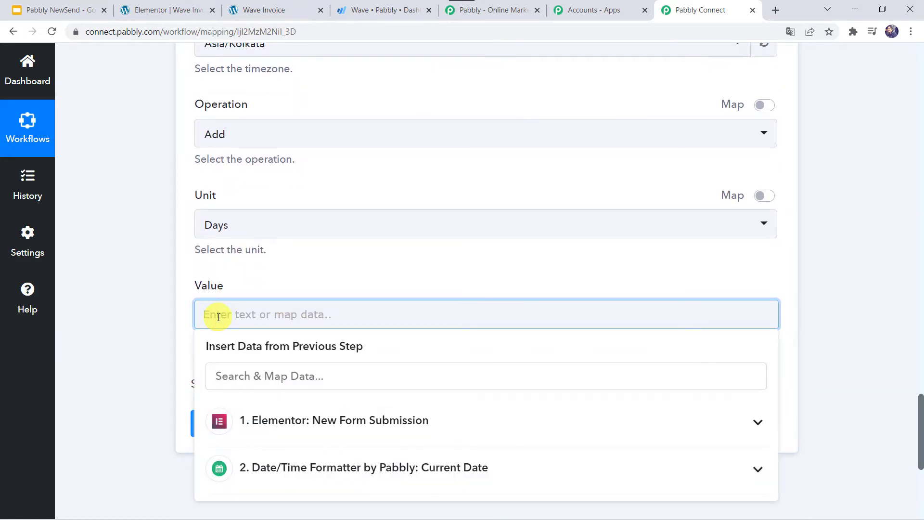
pyautogui.write('3')
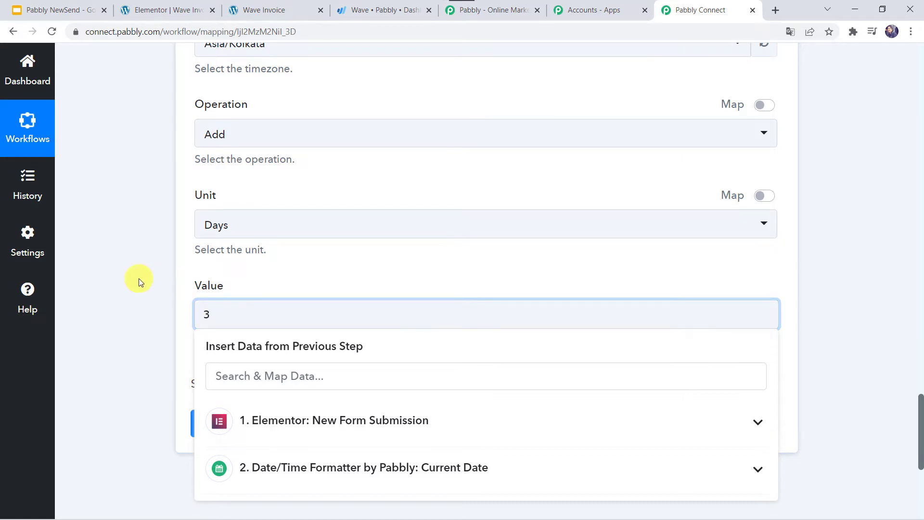
pyautogui.click(139, 278)
pyautogui.click(207, 313)
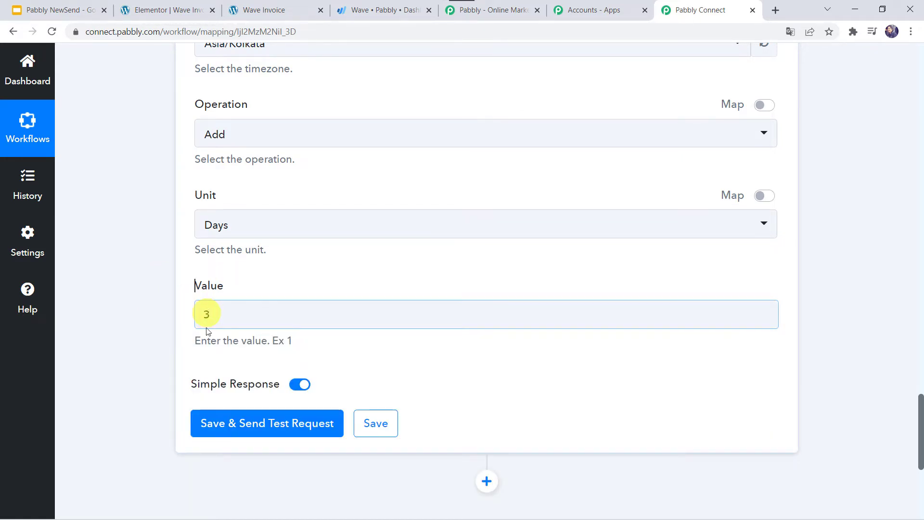
pyautogui.click(255, 422)
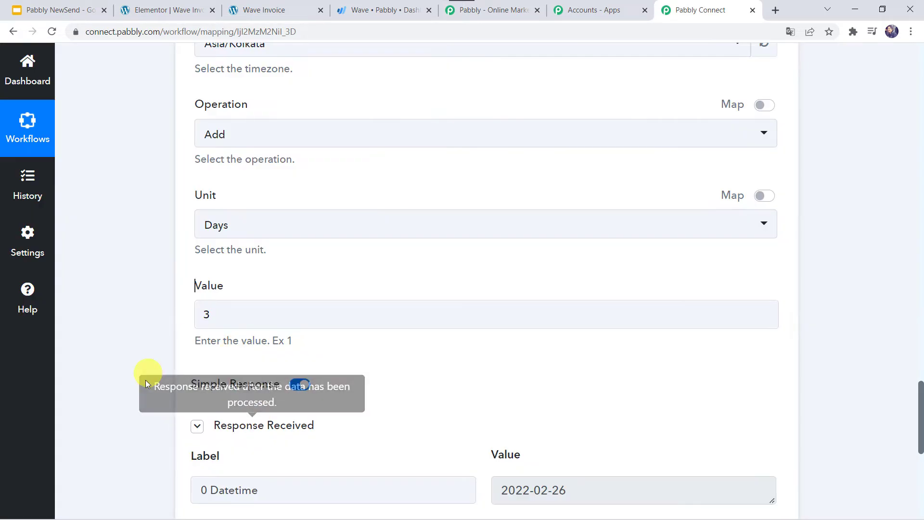
# - Compare the earlier 2022-02-23 response with the new 2022-02-26 result, ending at + Add Action Step
pyautogui.scroll(12, 146, 380)
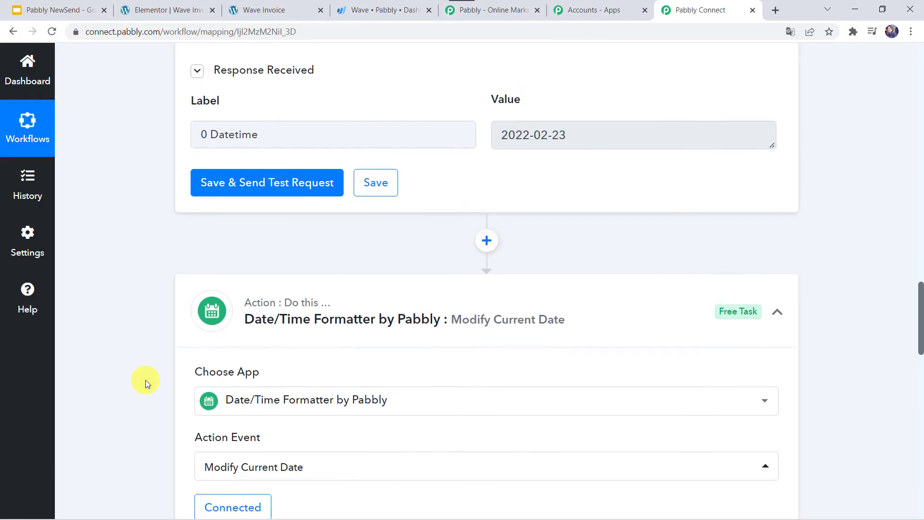
pyautogui.scroll(2, 146, 380)
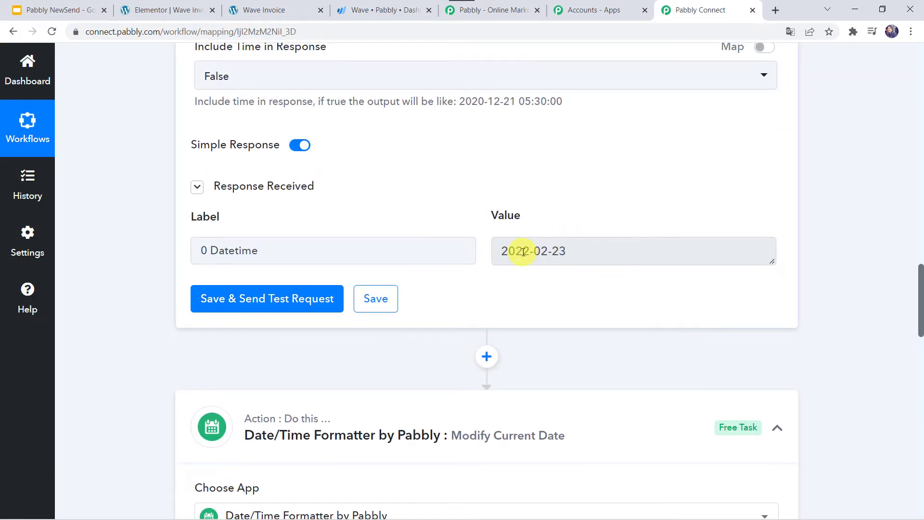
pyautogui.scroll(-17, 167, 437)
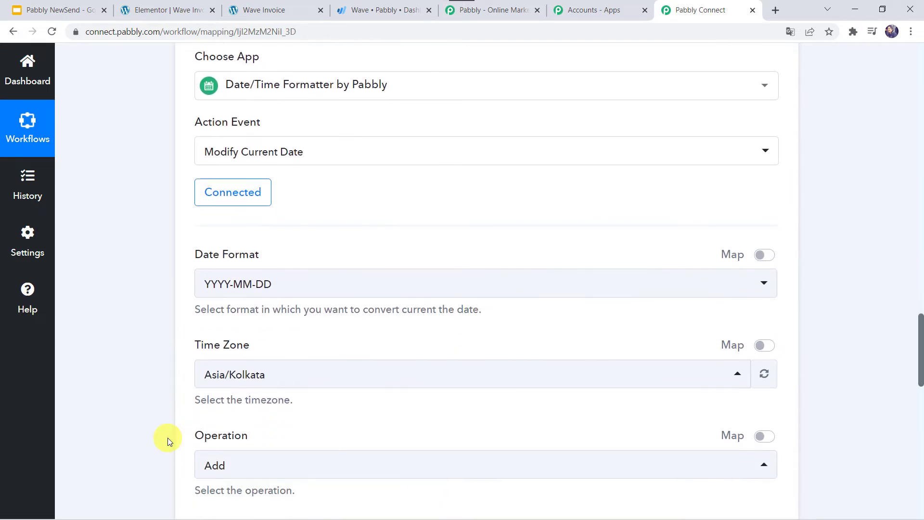
pyautogui.scroll(-1, 167, 438)
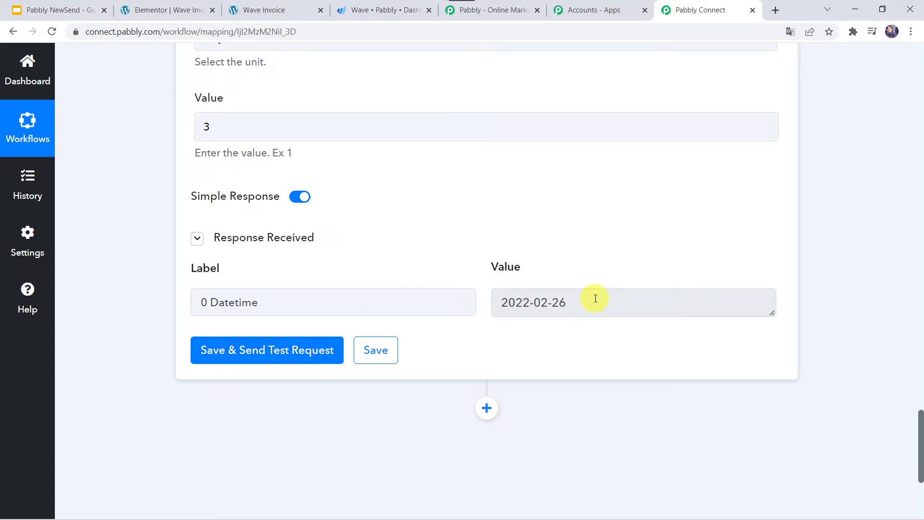
pyautogui.scroll(-2, 595, 298)
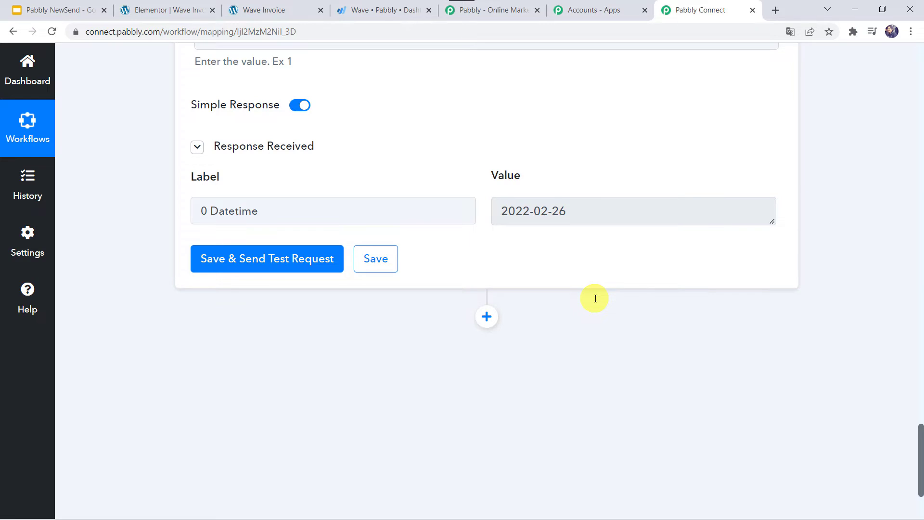
pyautogui.scroll(-2, 595, 298)
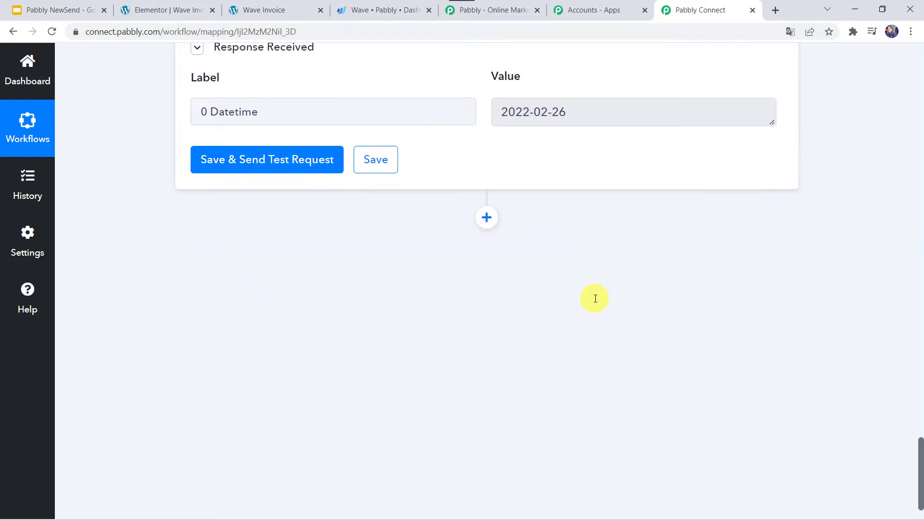
# - Add a Wave action step with the Get Customer by Email event
pyautogui.click(487, 213)
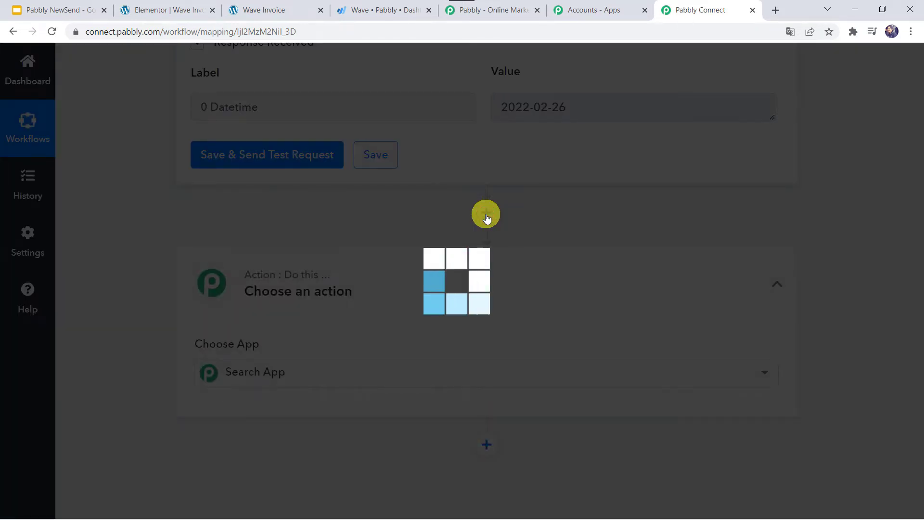
pyautogui.scroll(-3, 486, 214)
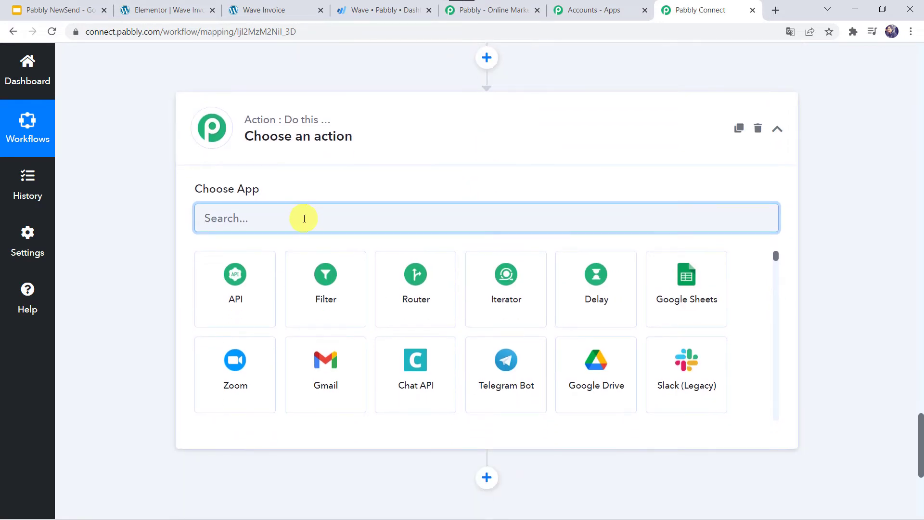
pyautogui.write('Wave')
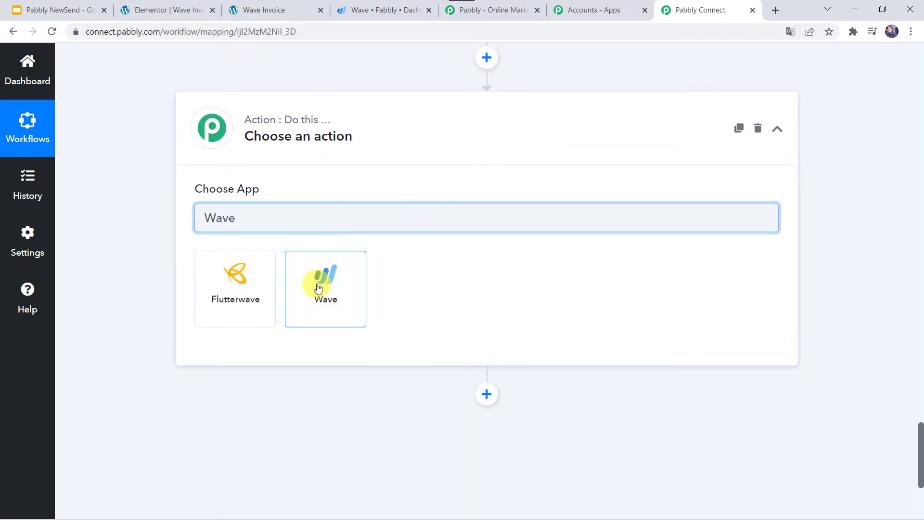
pyautogui.click(318, 287)
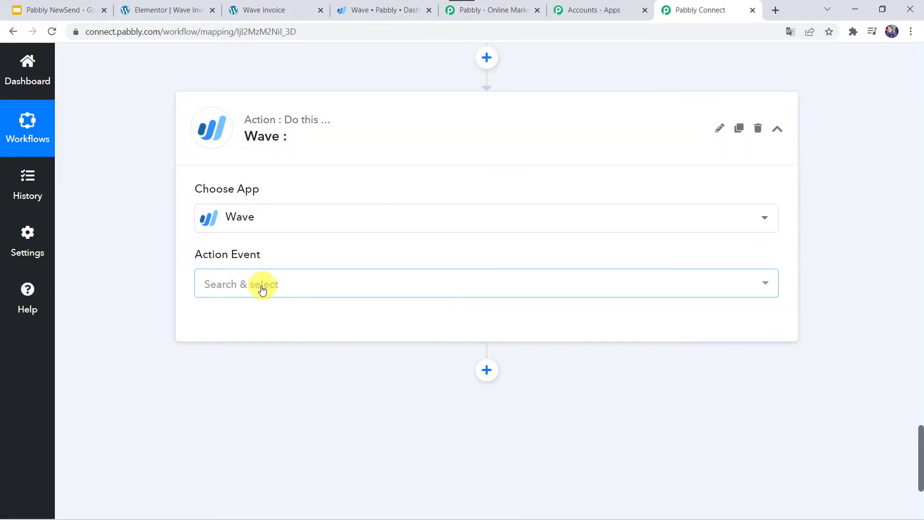
pyautogui.click(262, 288)
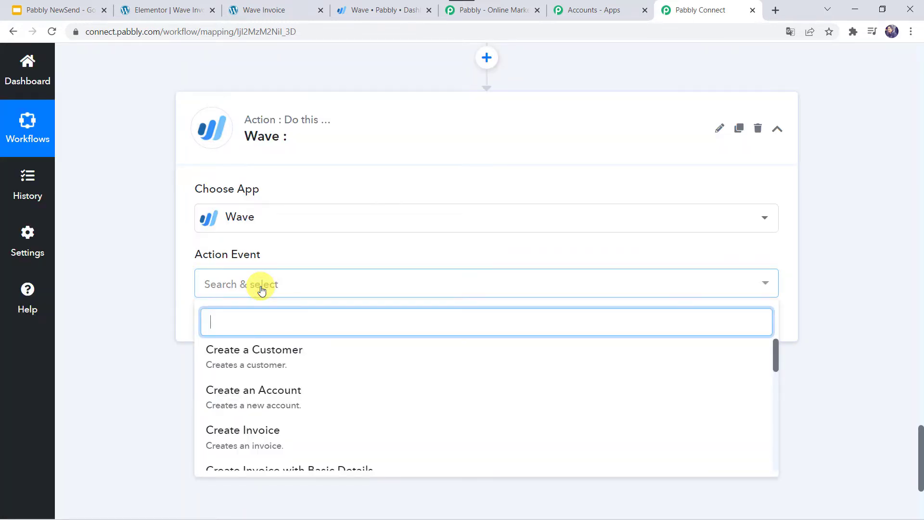
pyautogui.write('get')
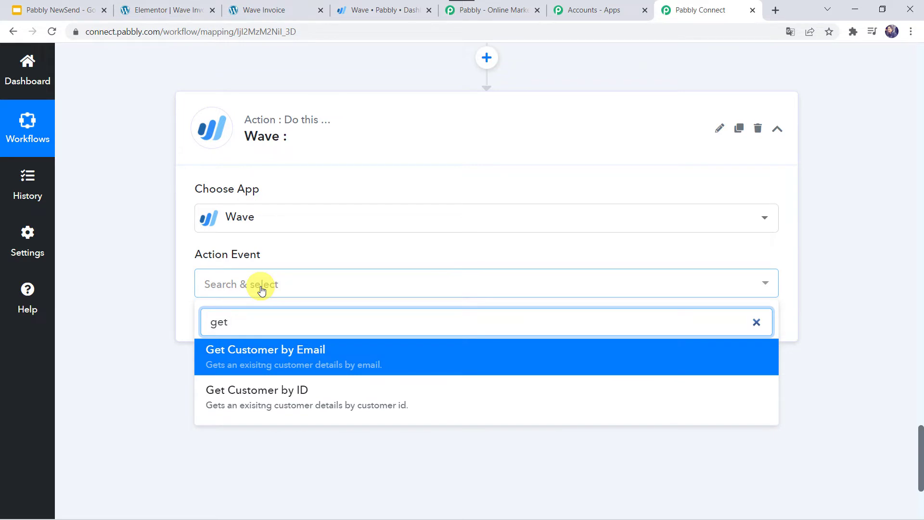
pyautogui.click(299, 357)
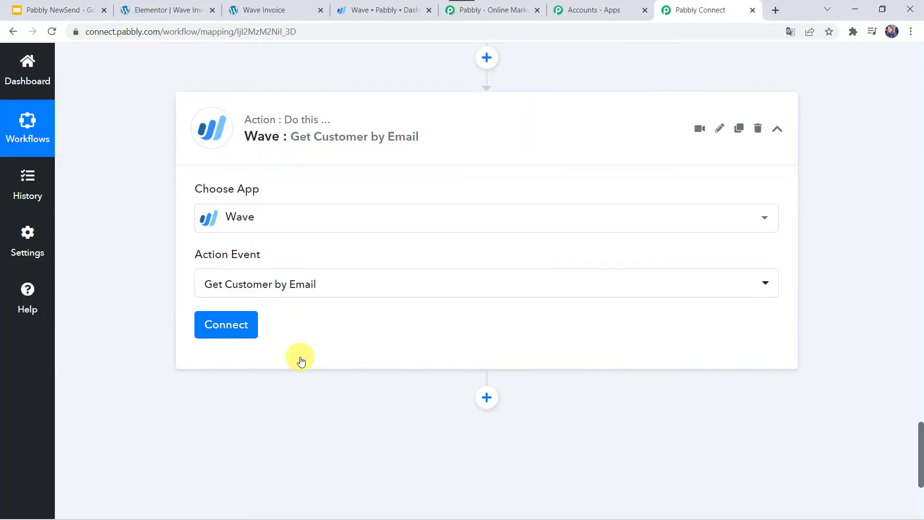
# - Create a new Wave connection and allow Pabbly Connect access to the account
pyautogui.click(234, 325)
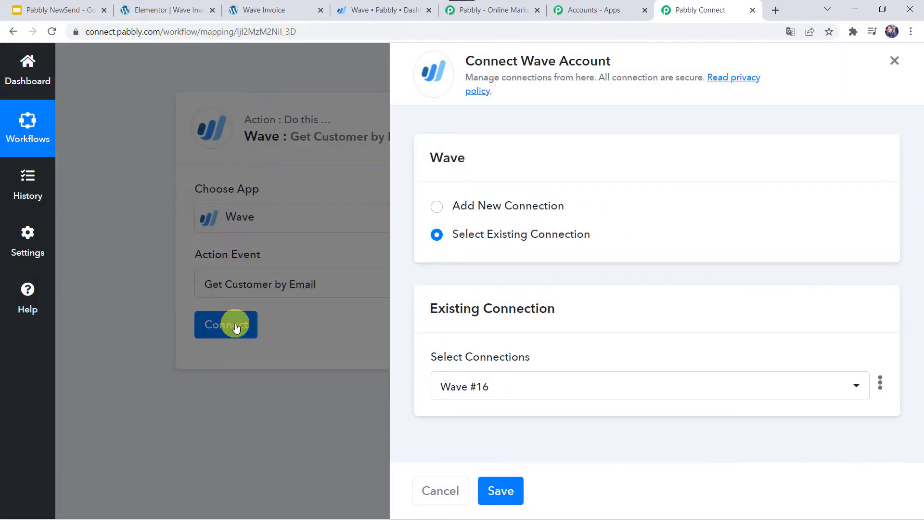
pyautogui.click(481, 207)
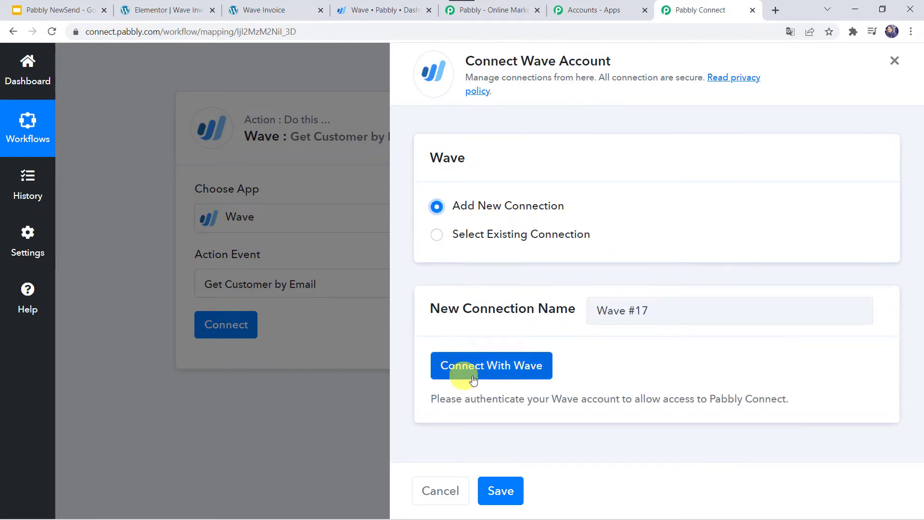
pyautogui.click(473, 379)
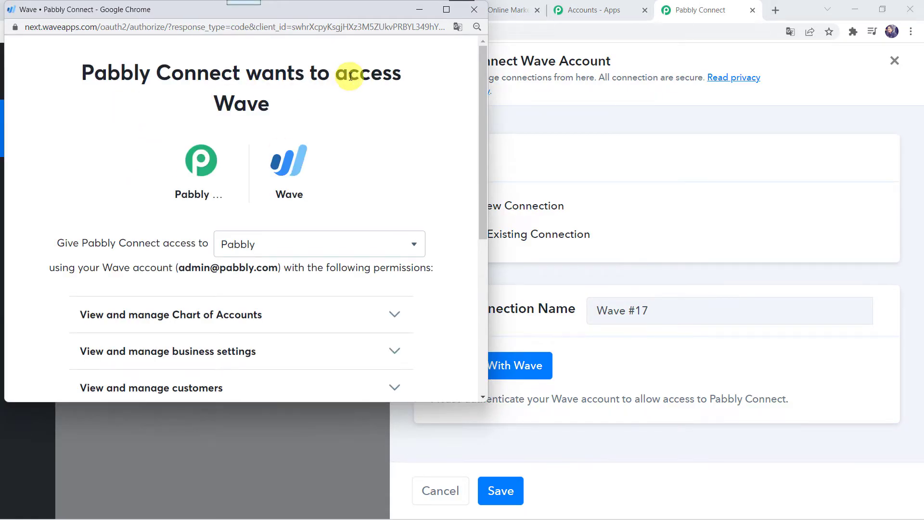
pyautogui.scroll(-5, 261, 214)
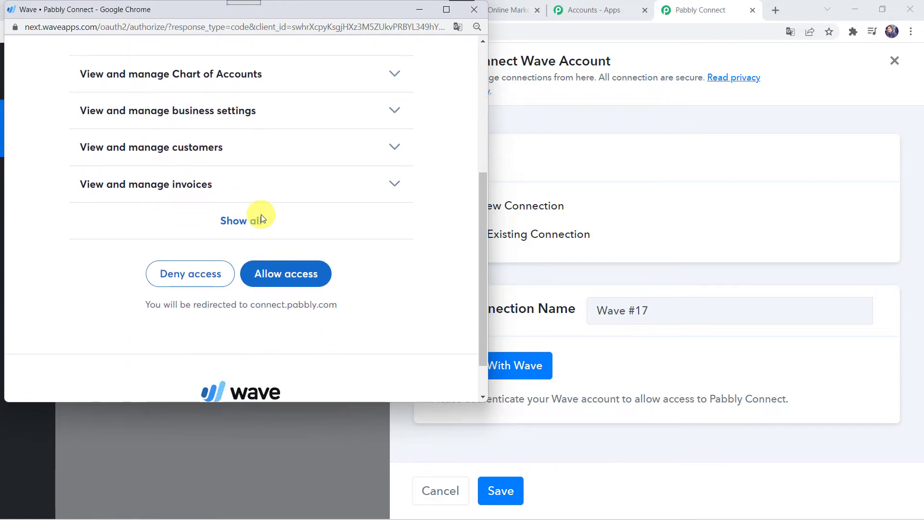
pyautogui.click(287, 272)
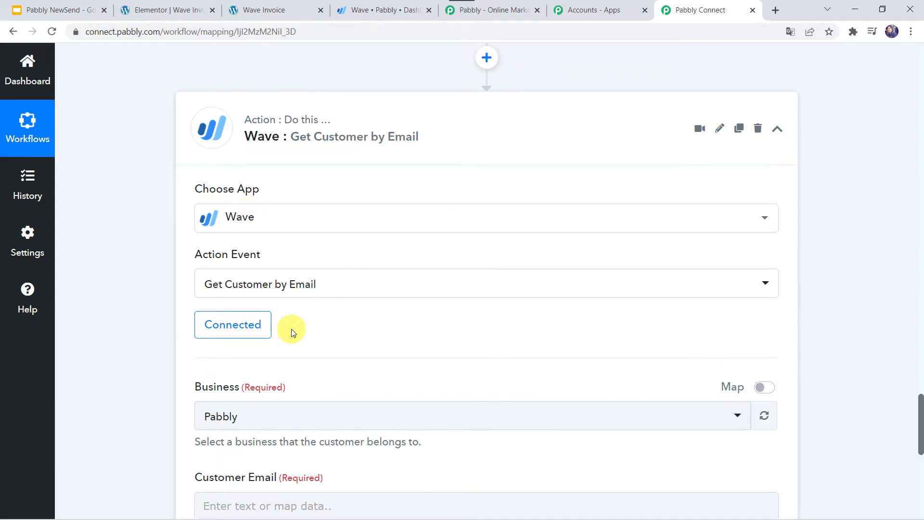
# - Select Pabbly as the Wave step's business
pyautogui.scroll(-2, 290, 330)
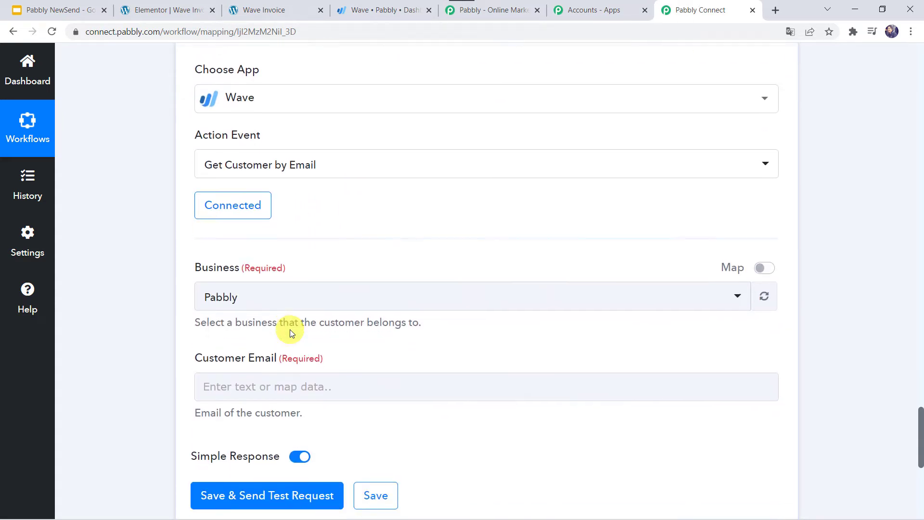
pyautogui.click(302, 296)
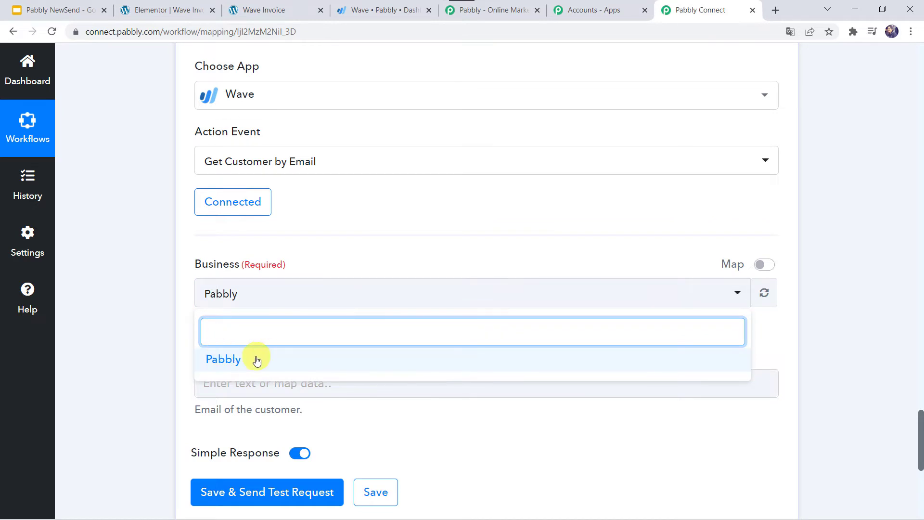
pyautogui.click(254, 359)
pyautogui.scroll(-1, 155, 345)
pyautogui.scroll(-2, 155, 343)
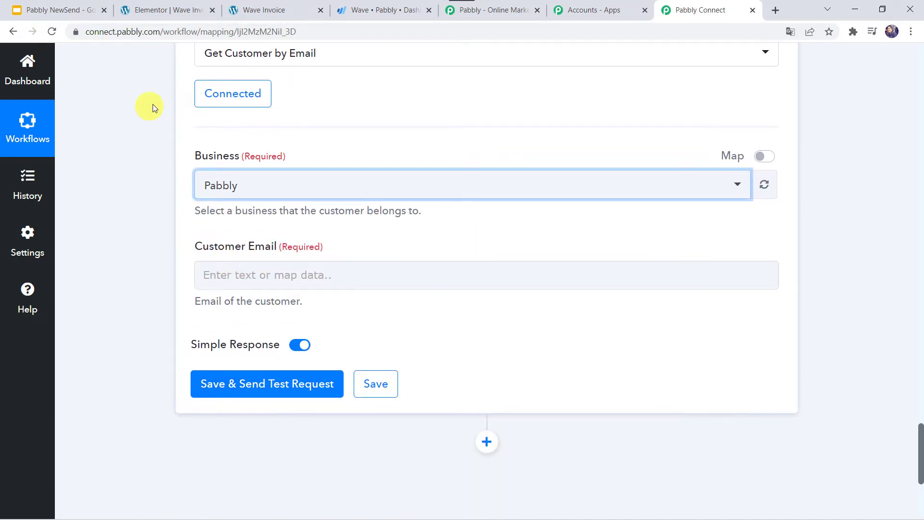
# - Map Customer Email to the Elementor form submission's Email field
pyautogui.scroll(18, 152, 105)
pyautogui.scroll(20, 152, 104)
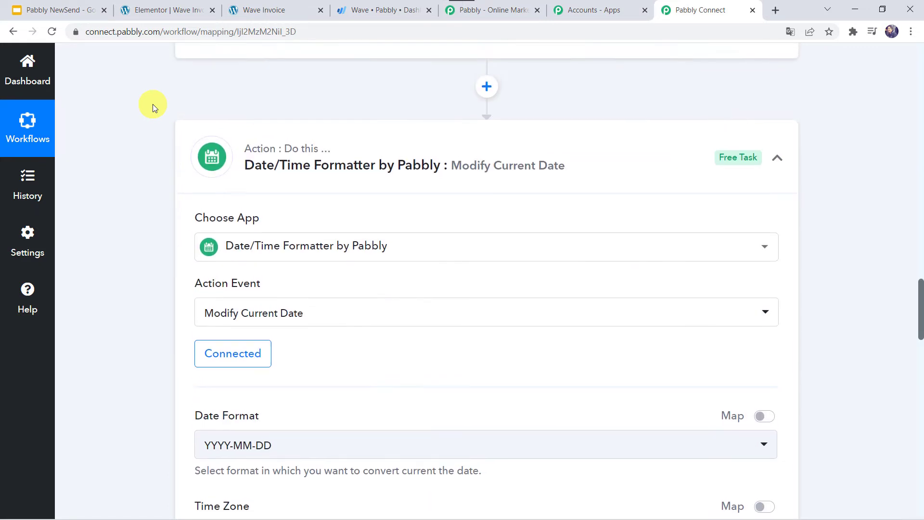
pyautogui.scroll(4, 152, 104)
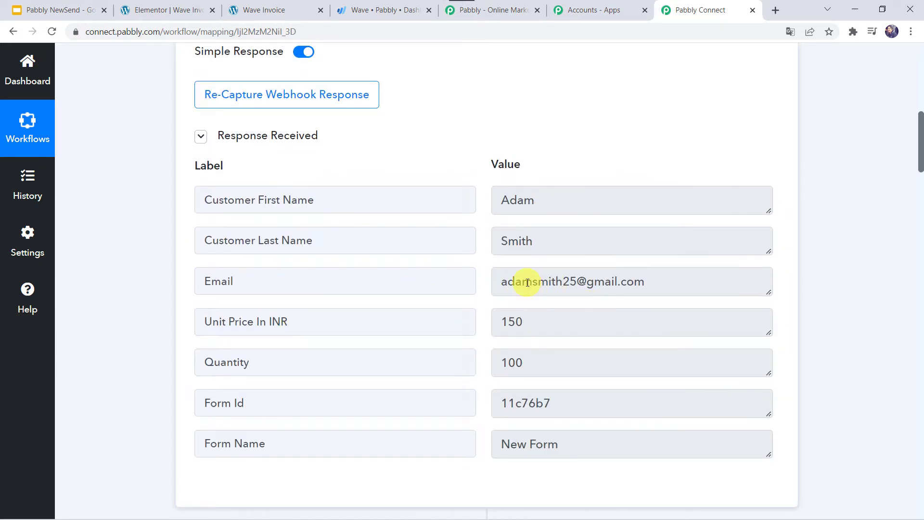
pyautogui.scroll(-20, 162, 413)
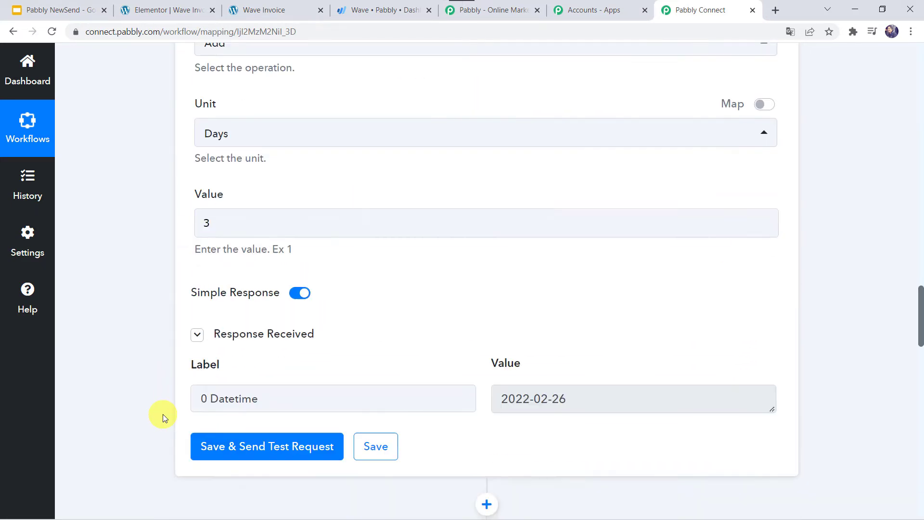
pyautogui.scroll(-12, 162, 414)
pyautogui.click(234, 203)
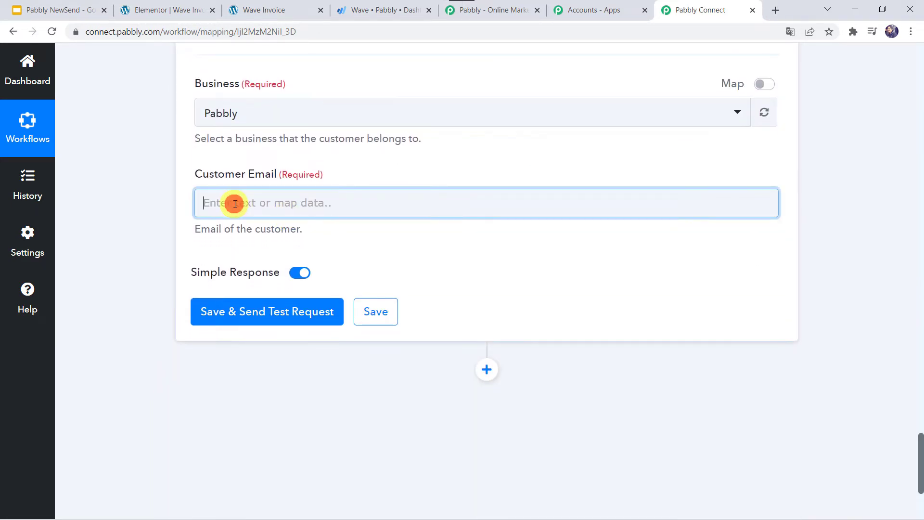
pyautogui.click(305, 318)
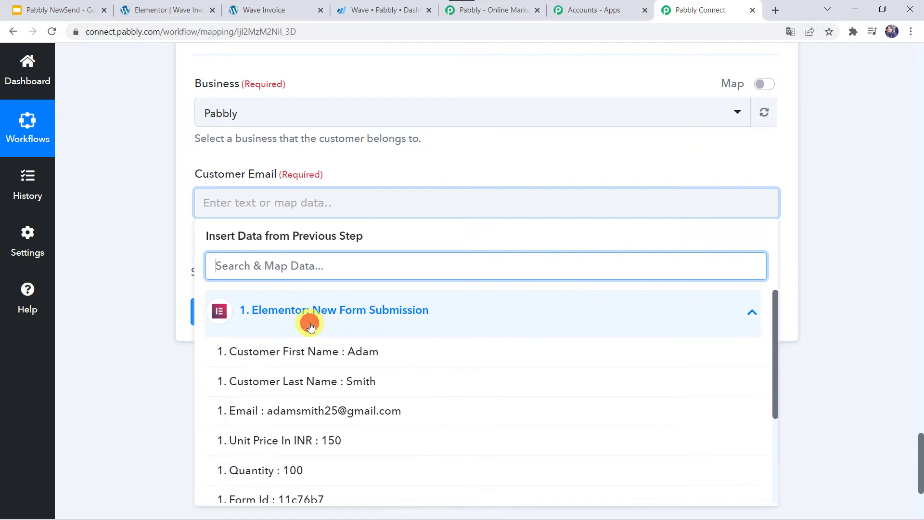
pyautogui.click(322, 416)
pyautogui.click(129, 243)
# - Save and test the Wave lookup, then review the returned customer's name, email, mobile and address
pyautogui.scroll(2, 129, 243)
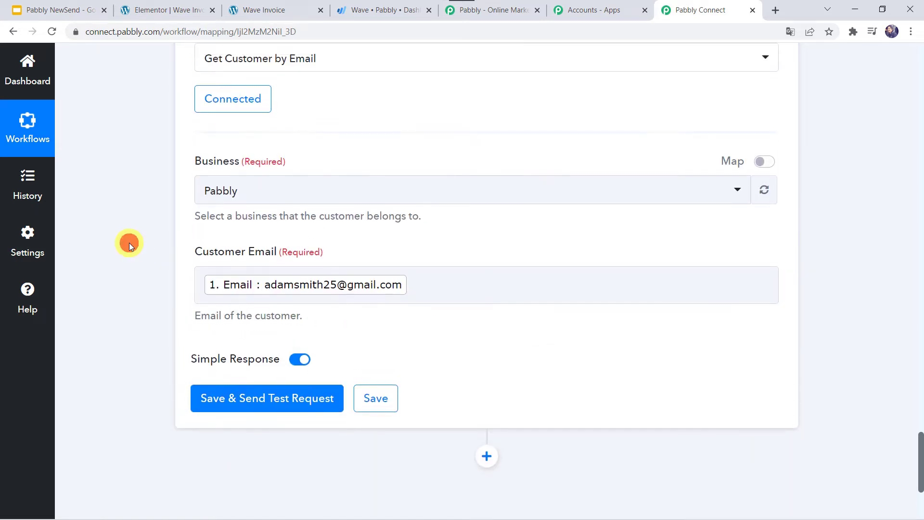
pyautogui.click(234, 404)
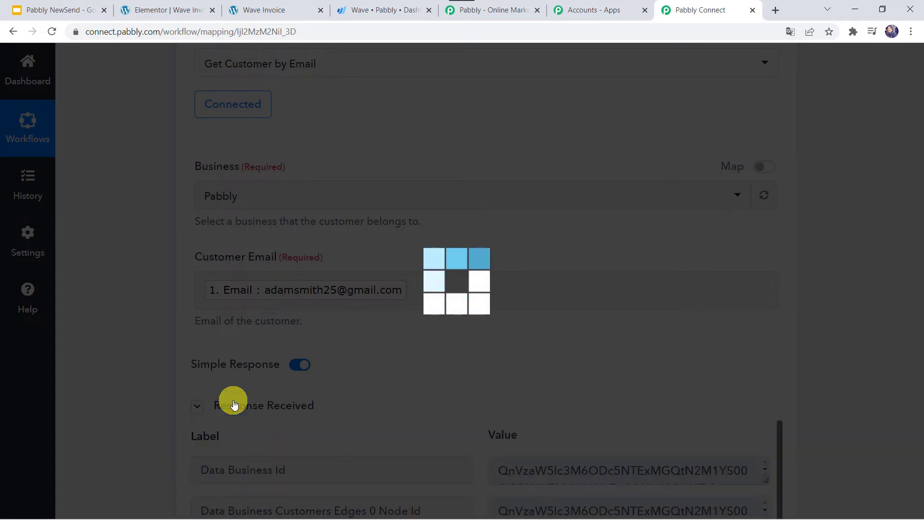
pyautogui.scroll(-3, 357, 352)
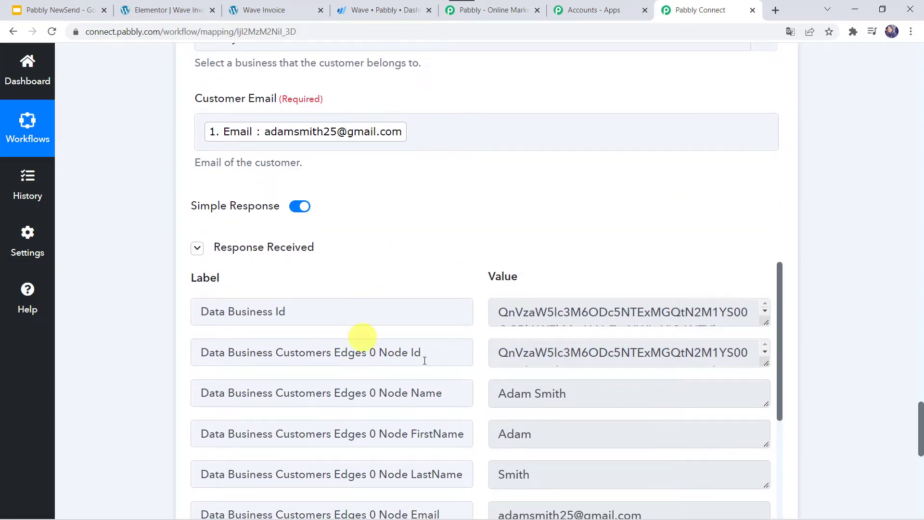
pyautogui.scroll(-2, 383, 327)
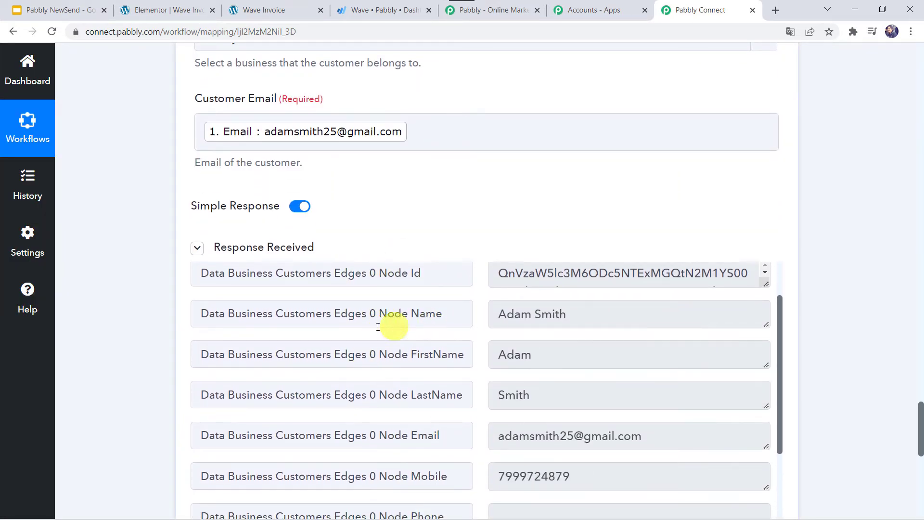
pyautogui.scroll(-7, 462, 452)
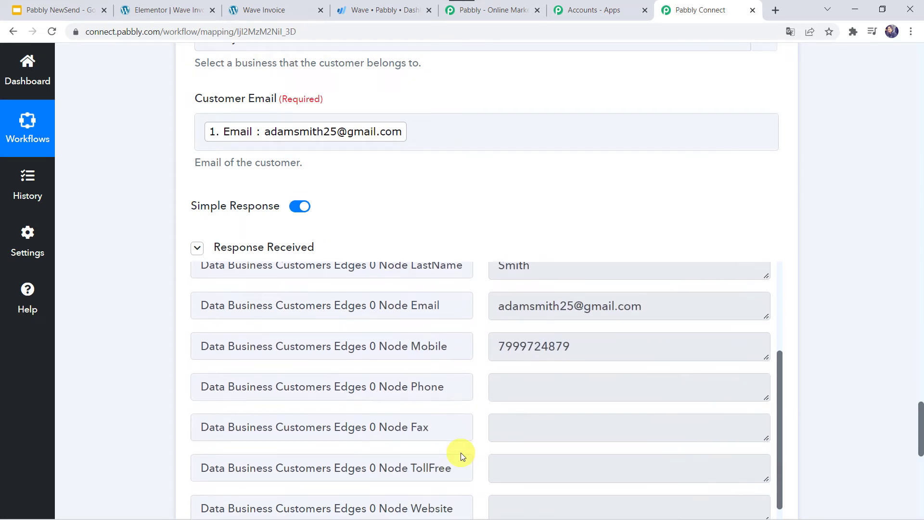
pyautogui.scroll(-3, 460, 452)
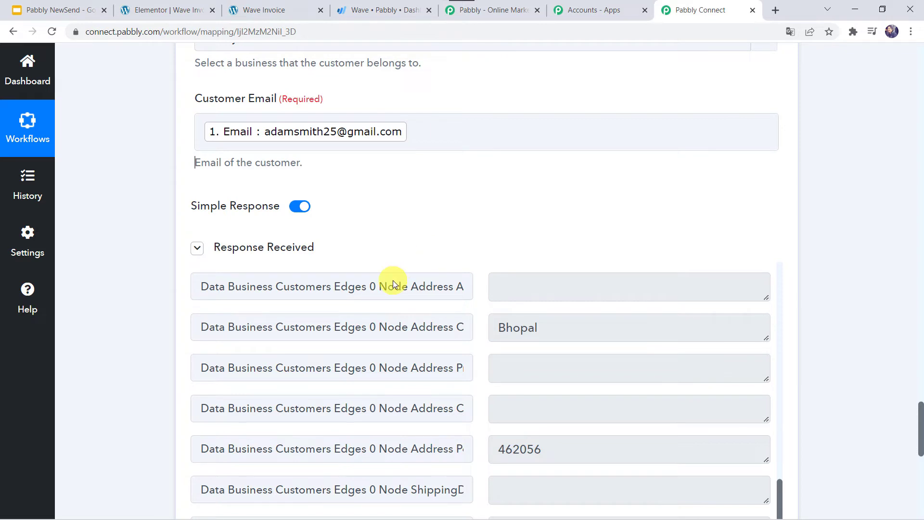
pyautogui.click(368, 5)
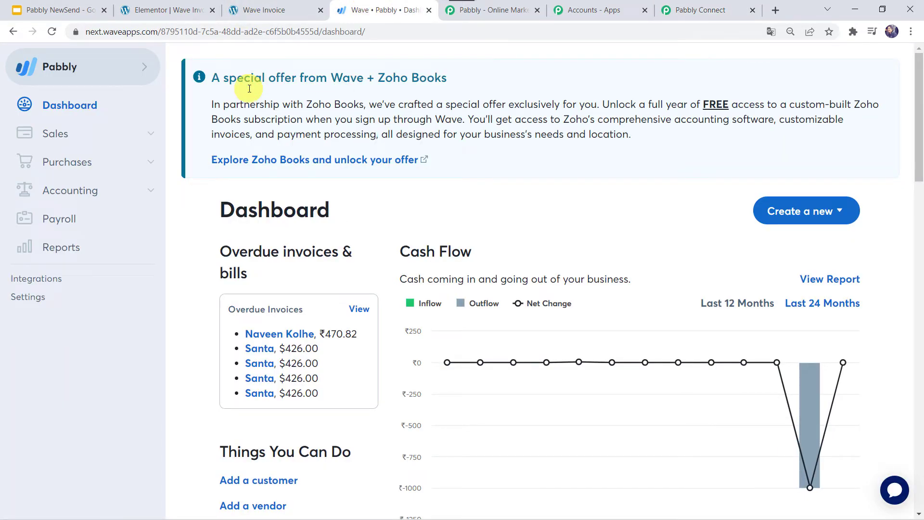
pyautogui.click(106, 134)
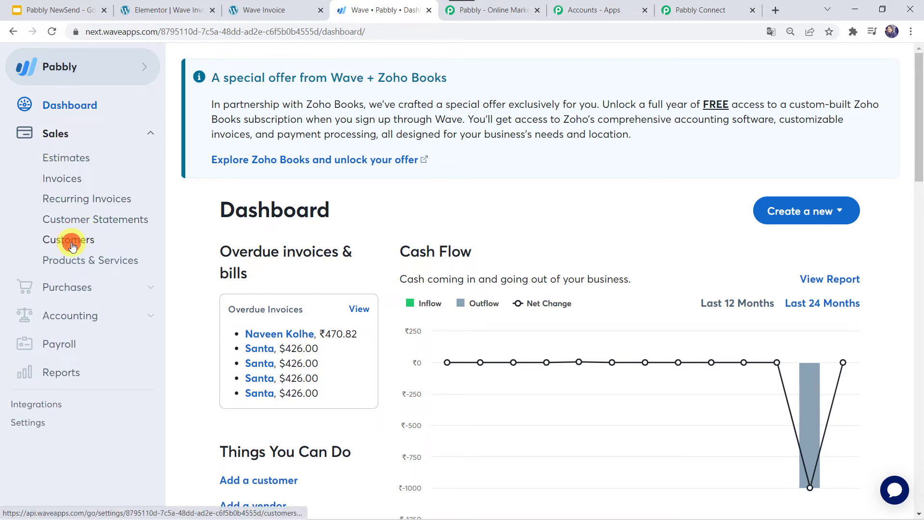
pyautogui.click(72, 245)
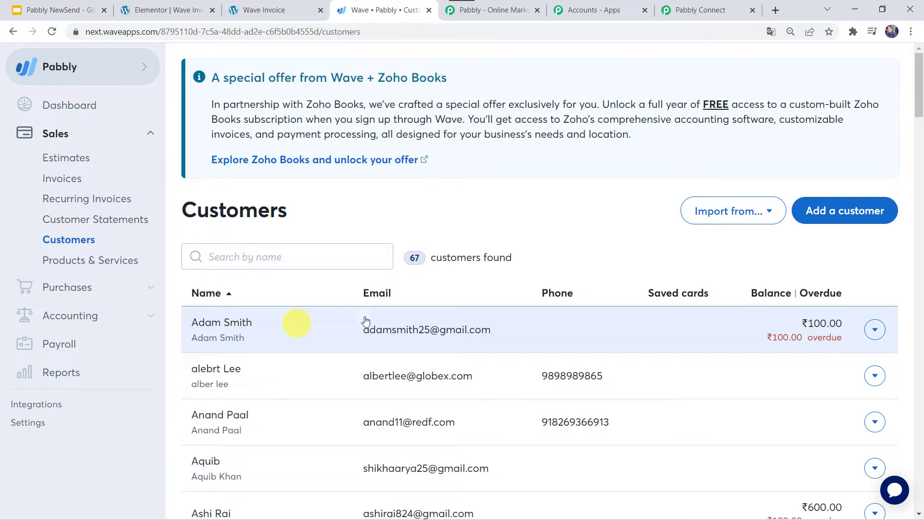
pyautogui.click(720, 16)
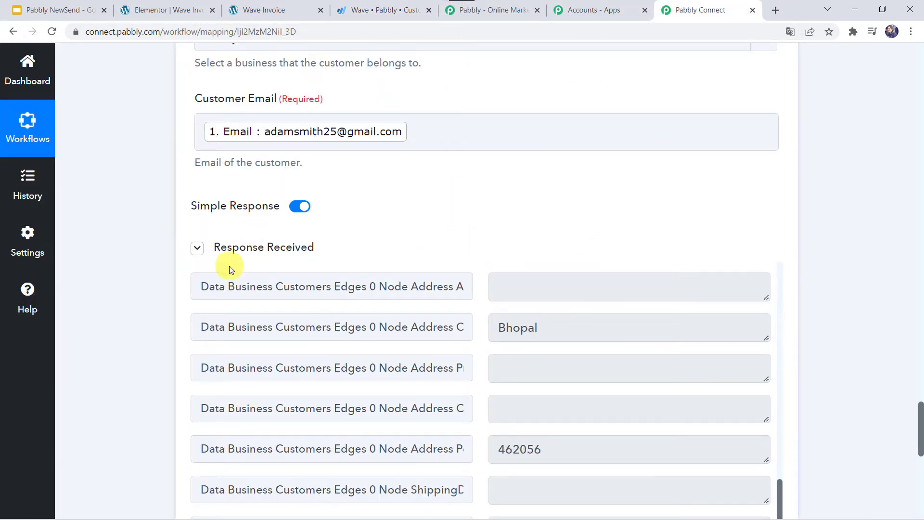
# - Add a Router by Pabbly step after the Wave lookup, creating Route 1 and Route 2
pyautogui.click(114, 289)
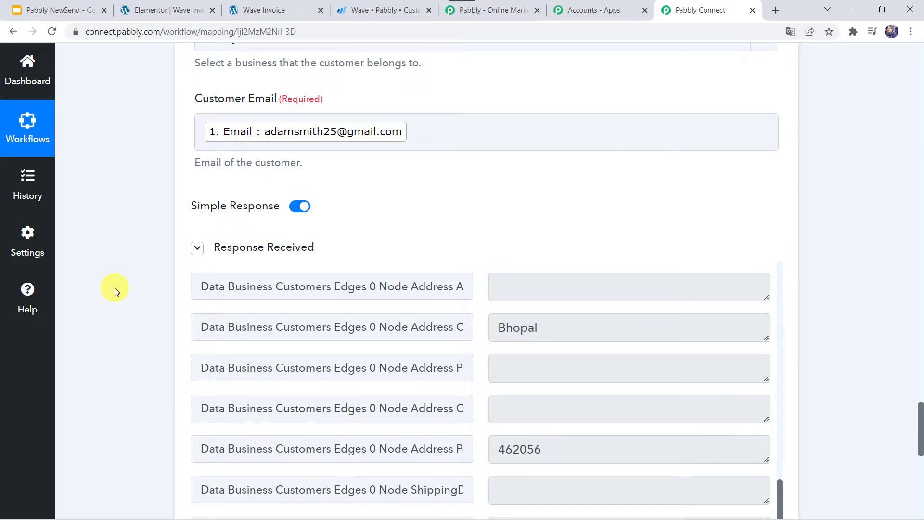
pyautogui.scroll(8, 115, 289)
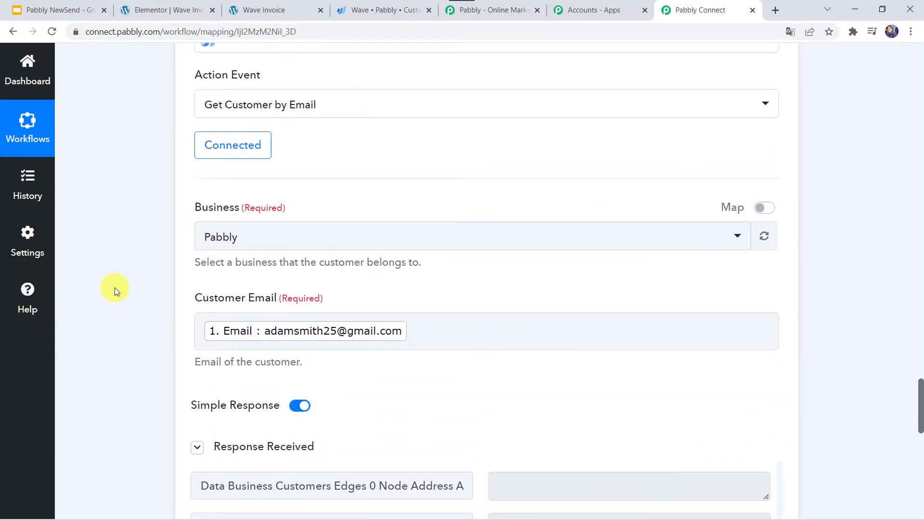
pyautogui.scroll(2, 114, 289)
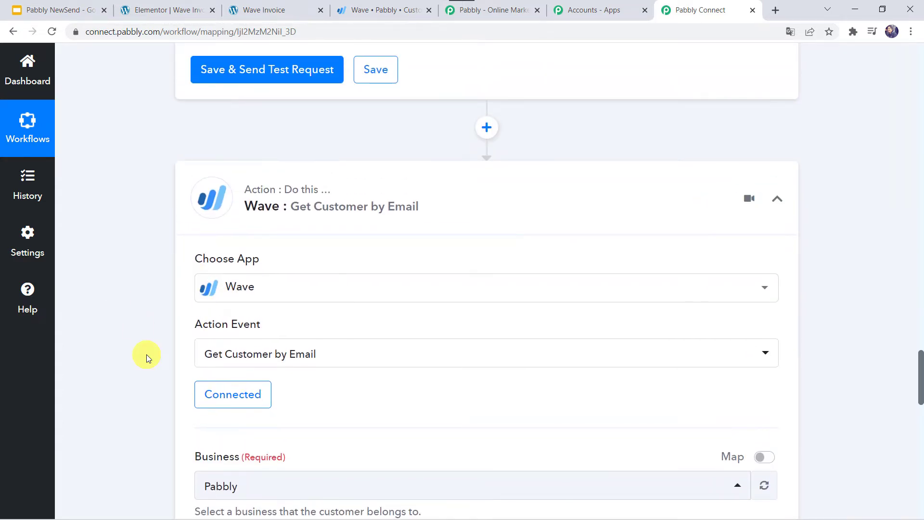
pyautogui.scroll(-20, 146, 354)
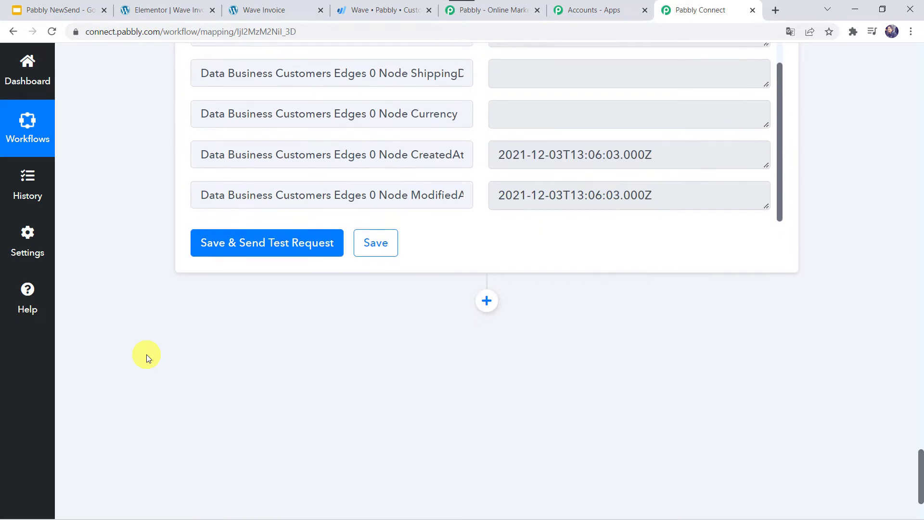
pyautogui.scroll(-2, 425, 346)
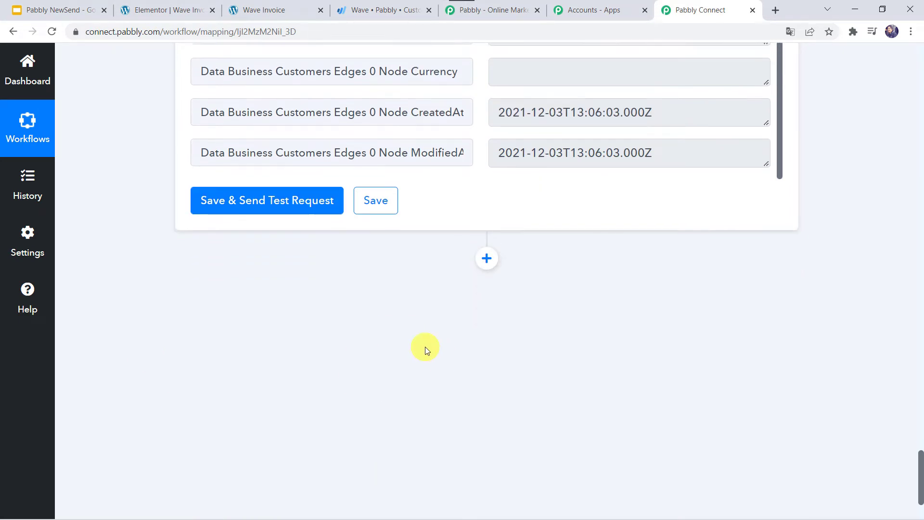
pyautogui.click(486, 226)
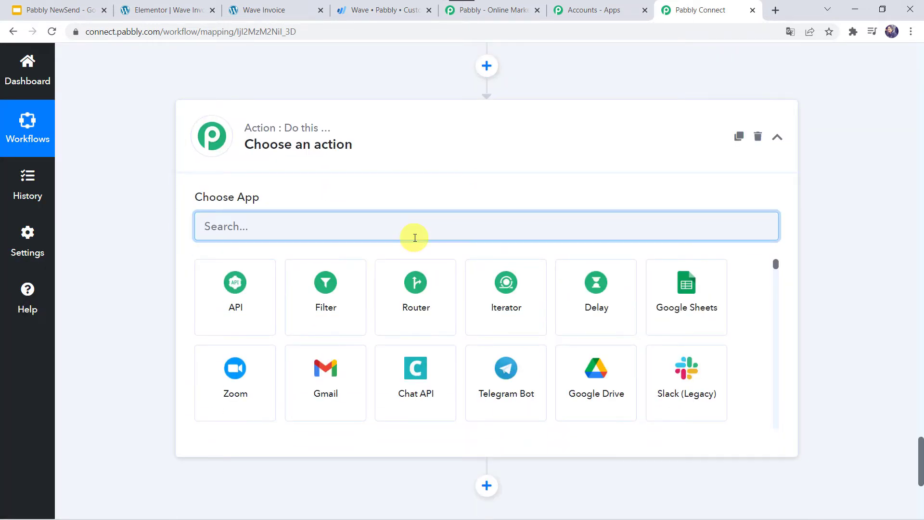
pyautogui.click(407, 310)
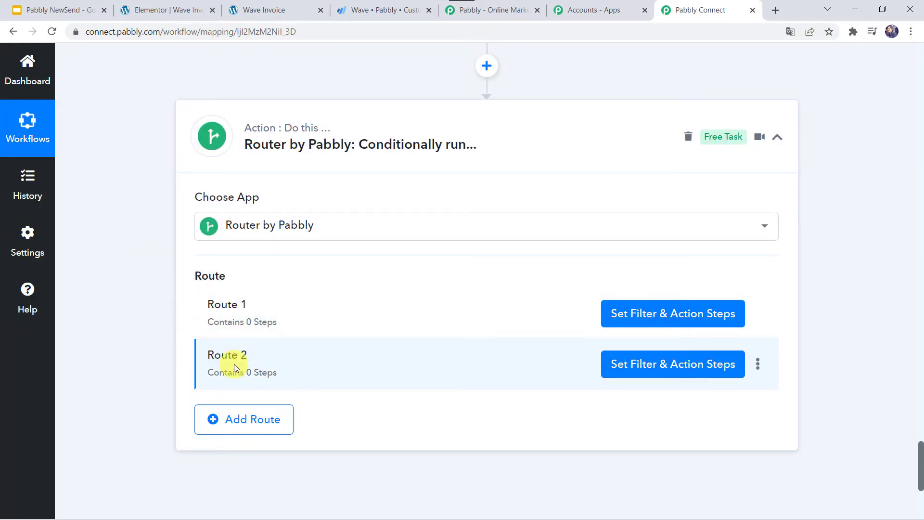
# - Rename the first route to 'If Customer Exist'
pyautogui.scroll(-2, 234, 364)
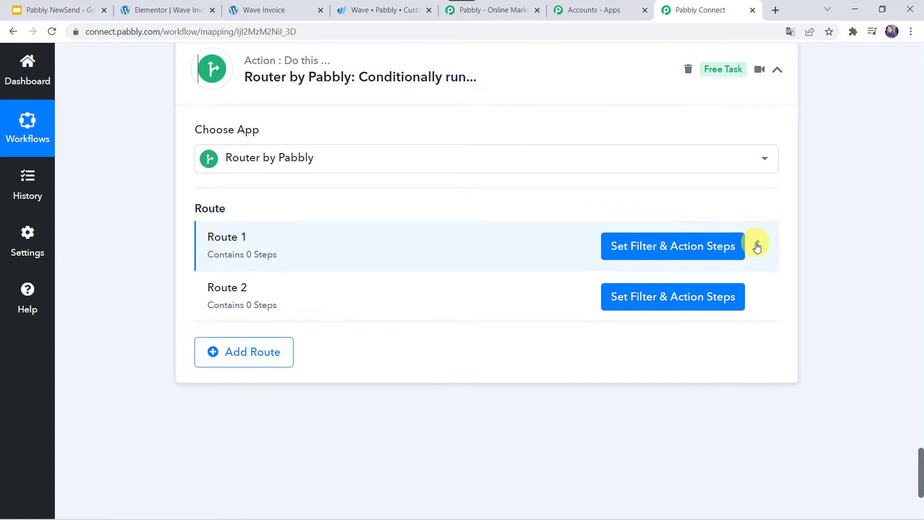
pyautogui.click(758, 247)
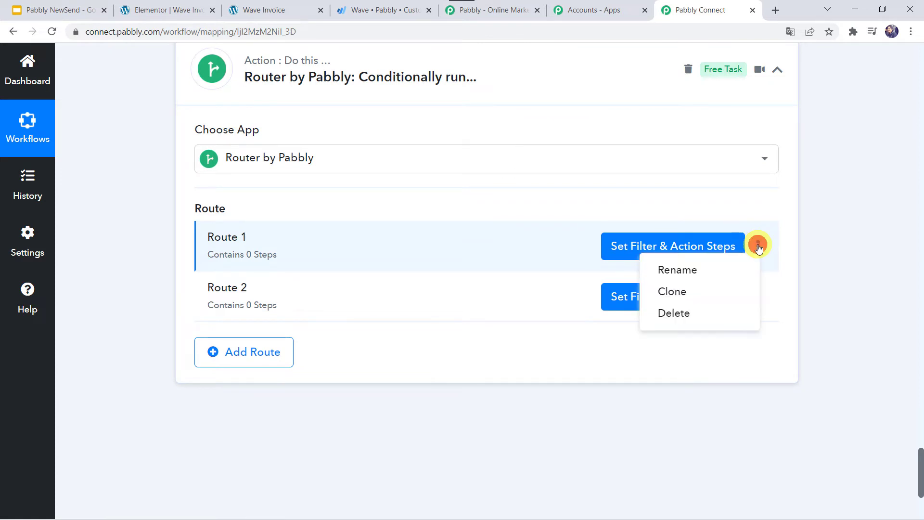
pyautogui.click(688, 267)
pyautogui.press('BackSpace')
pyautogui.press('BackSpace')
pyautogui.press('BackSpace')
pyautogui.press('BackSpace')
pyautogui.press('BackSpace')
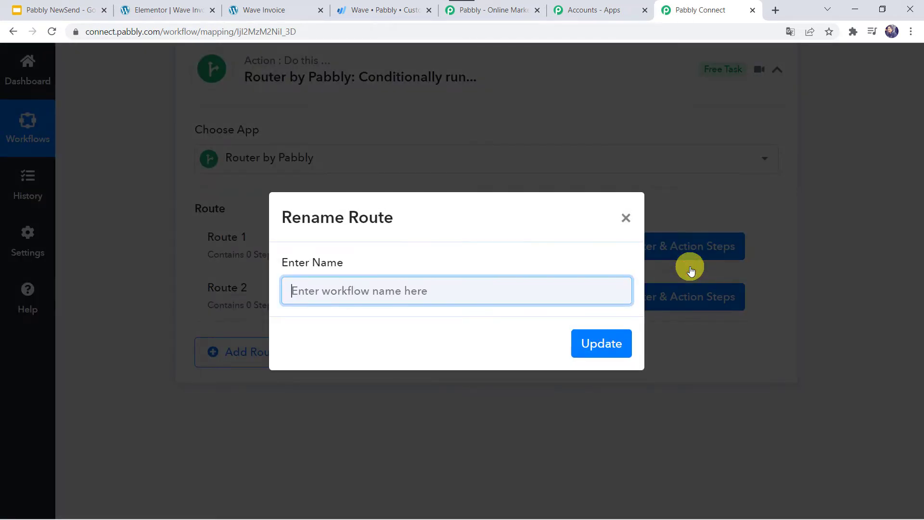
pyautogui.write('If Customer Exist')
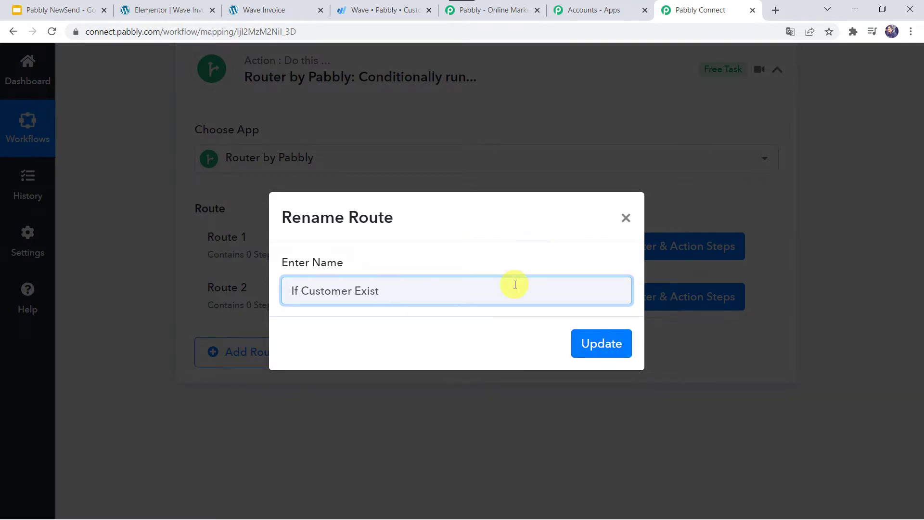
pyautogui.hotkey('ctrl', 'a')
pyautogui.hotkey('ctrl', 'c')
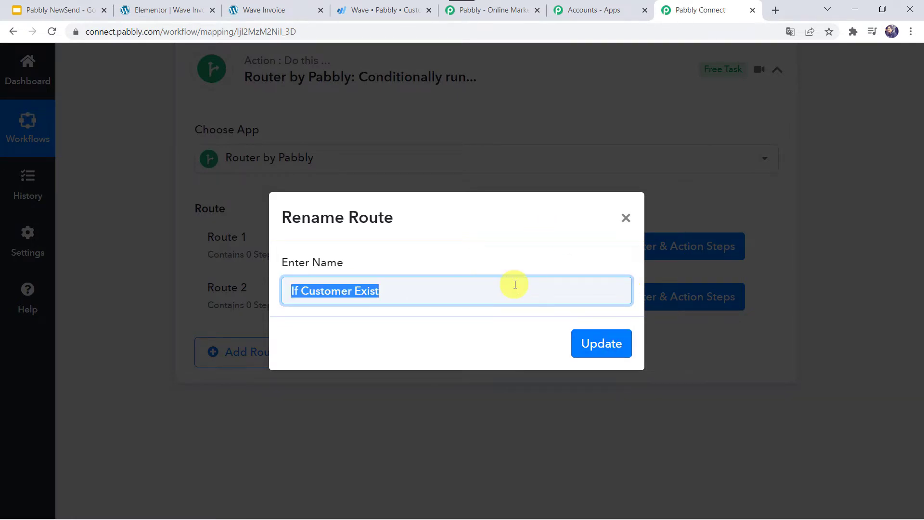
pyautogui.click(596, 344)
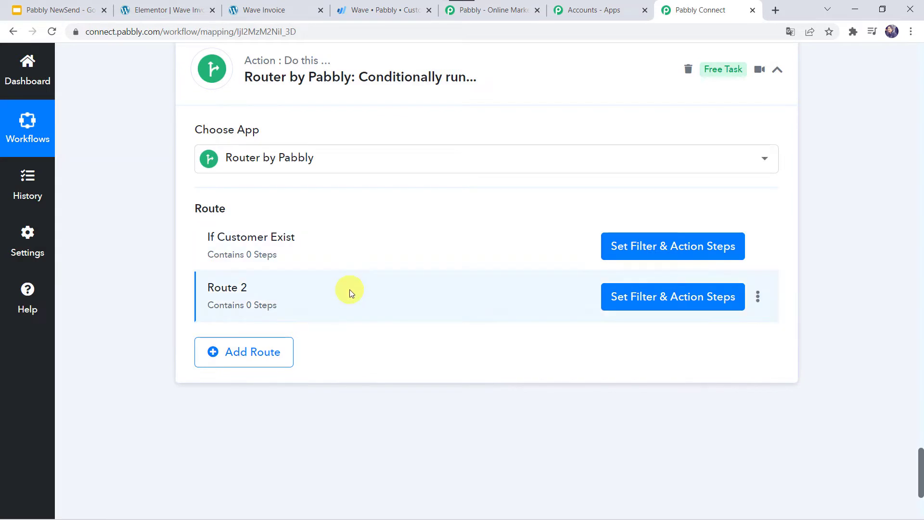
# - Rename the second route to 'If Customer Does Not Exist'
pyautogui.click(757, 297)
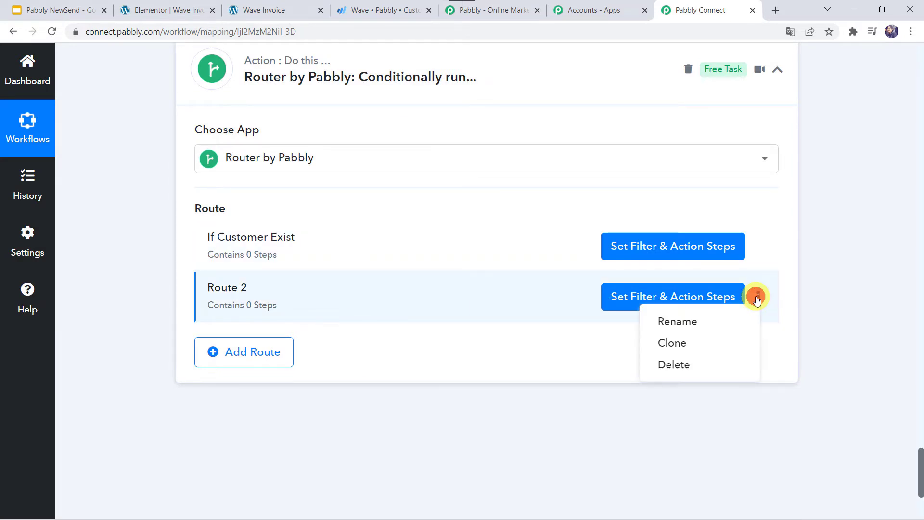
pyautogui.click(669, 329)
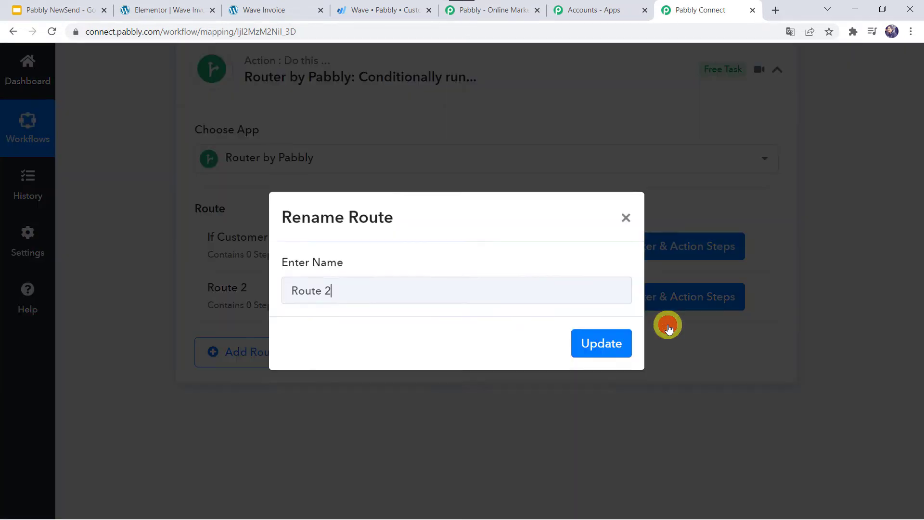
pyautogui.hotkey('ctrl', 'a')
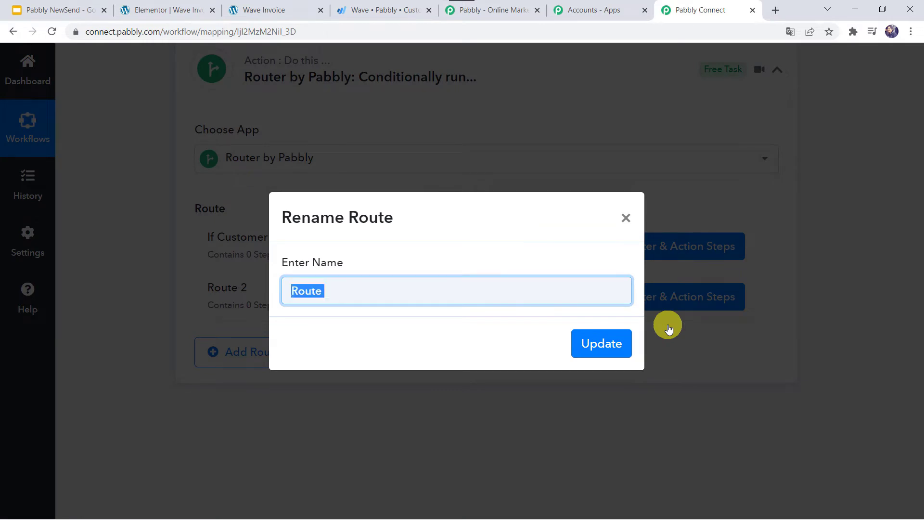
pyautogui.press('BackSpace')
pyautogui.hotkey('ctrl', 'v')
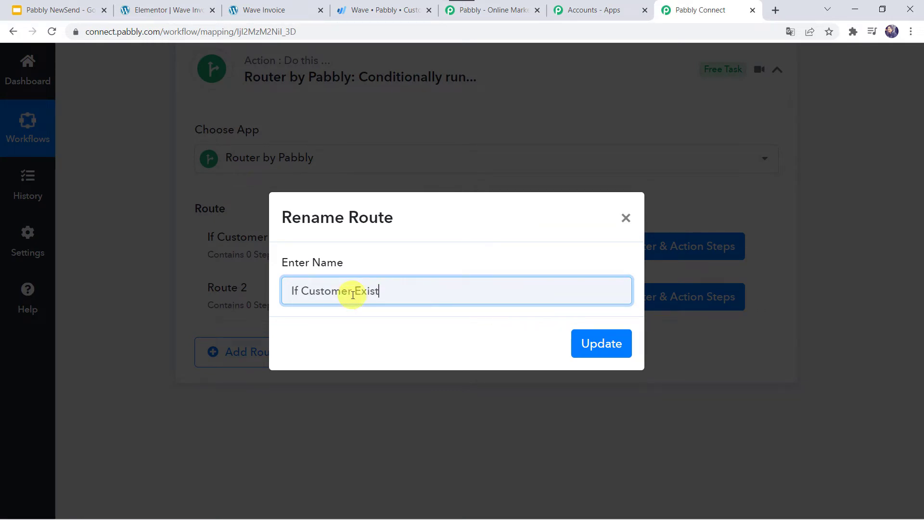
pyautogui.click(356, 290)
pyautogui.write('Does Not')
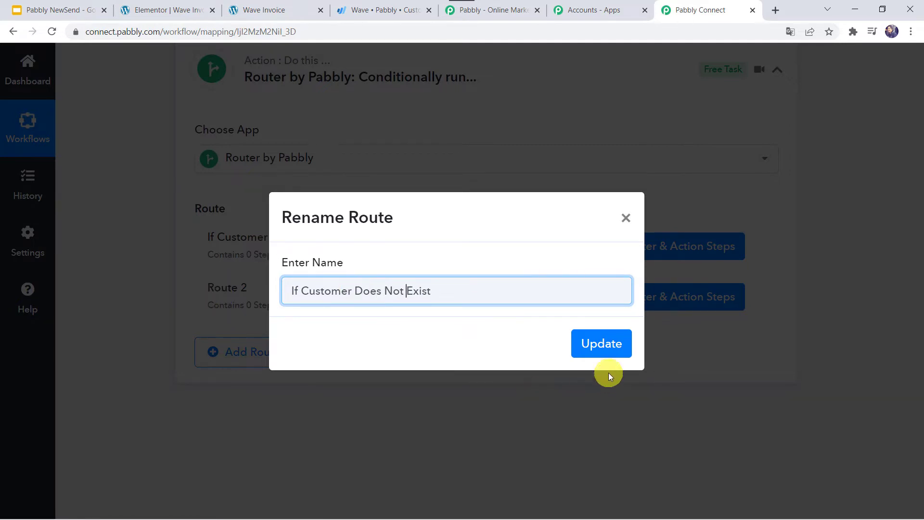
pyautogui.click(613, 345)
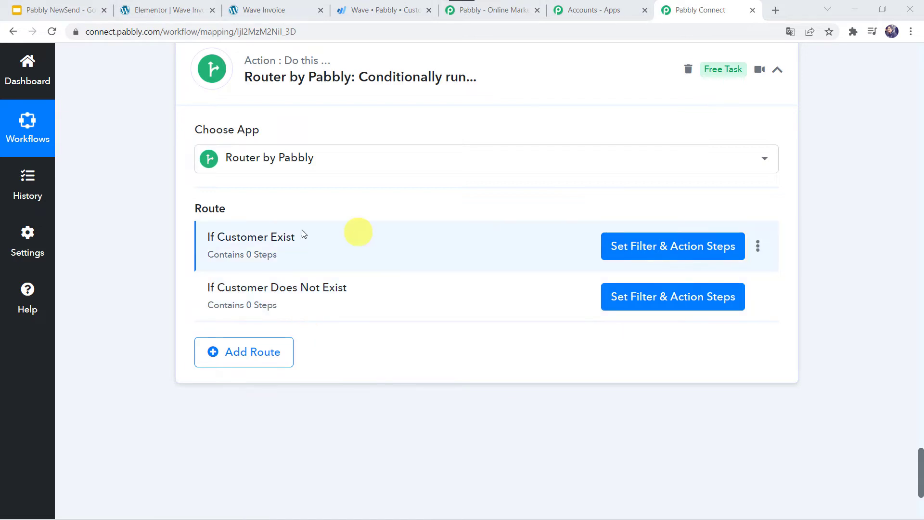
# - Filter the If Customer Exist route on the Wave lookup's Customers Edges 0 Node Id
pyautogui.click(643, 241)
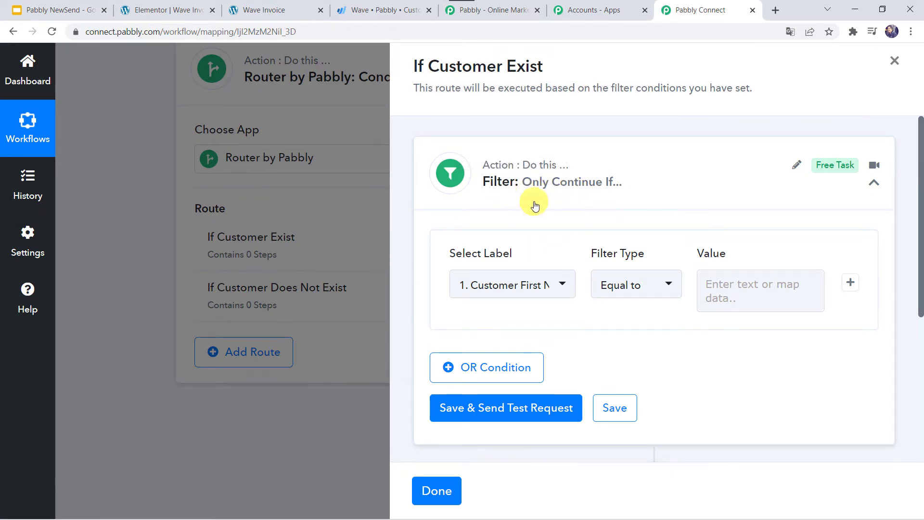
pyautogui.click(485, 285)
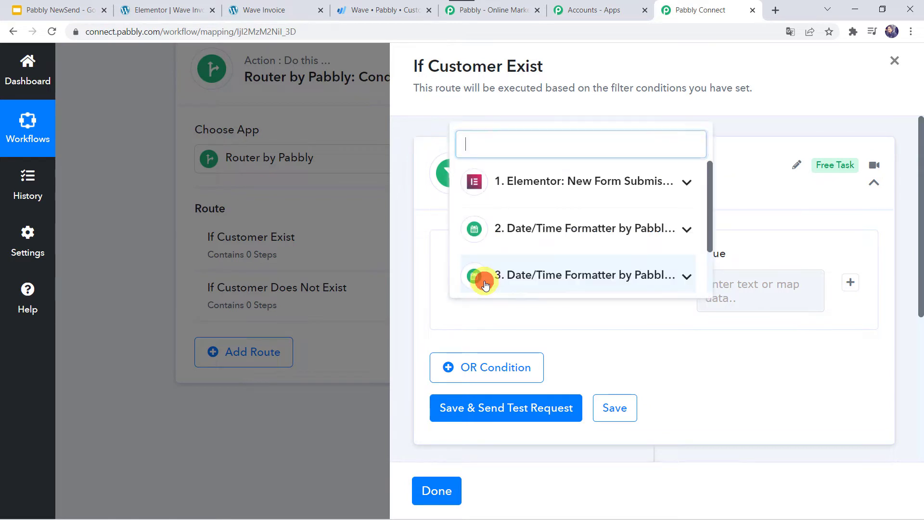
pyautogui.scroll(-1, 505, 270)
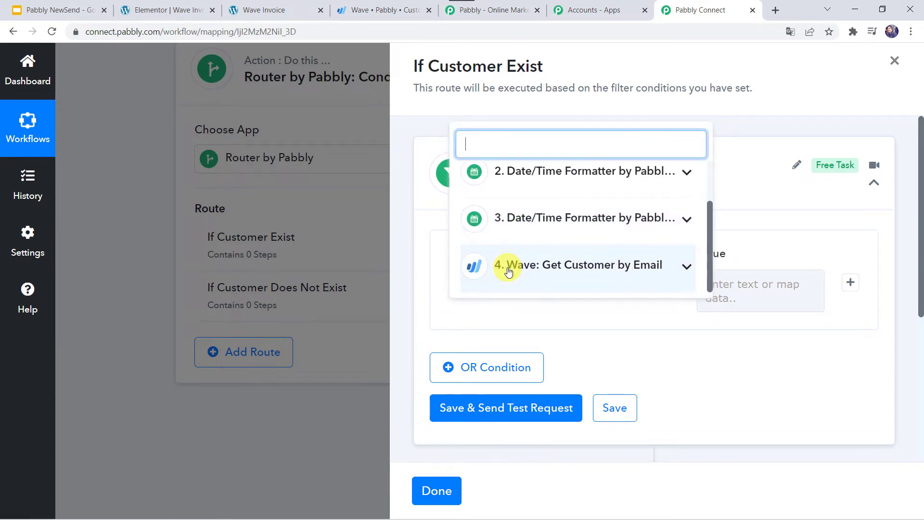
pyautogui.click(568, 267)
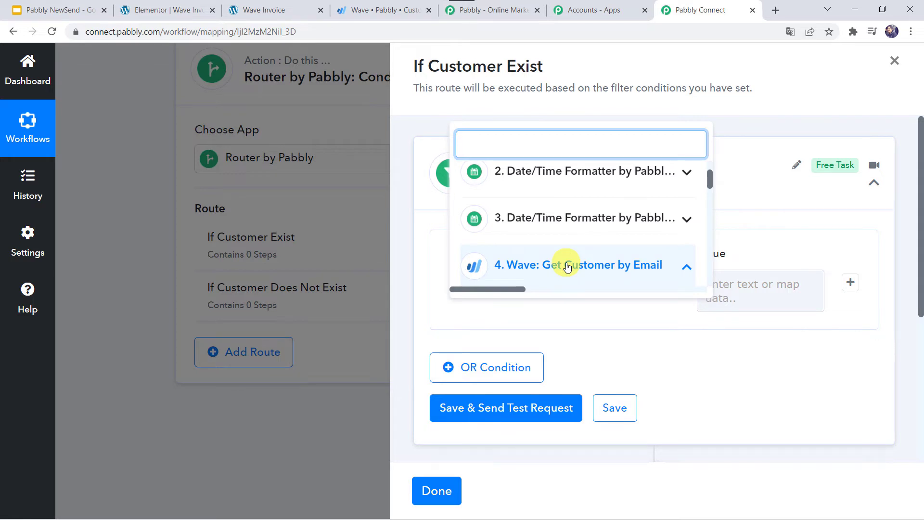
pyautogui.write('id')
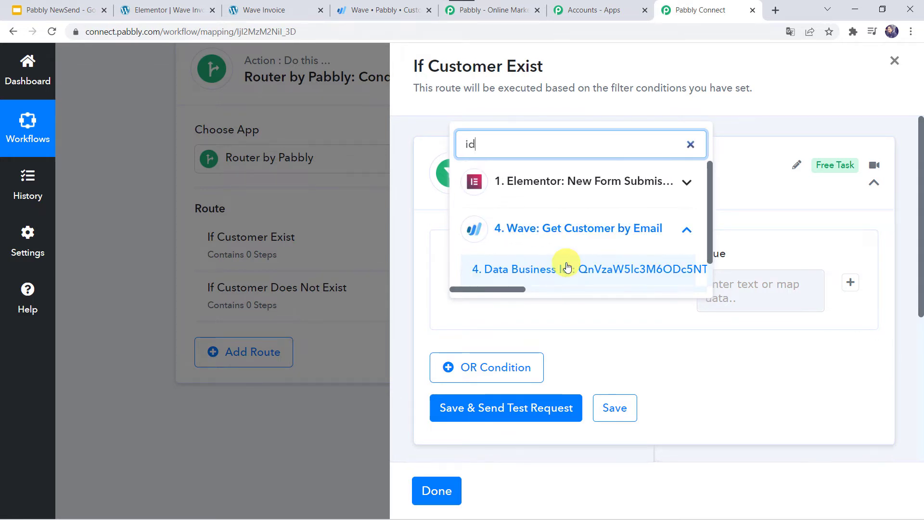
pyautogui.scroll(-1, 567, 267)
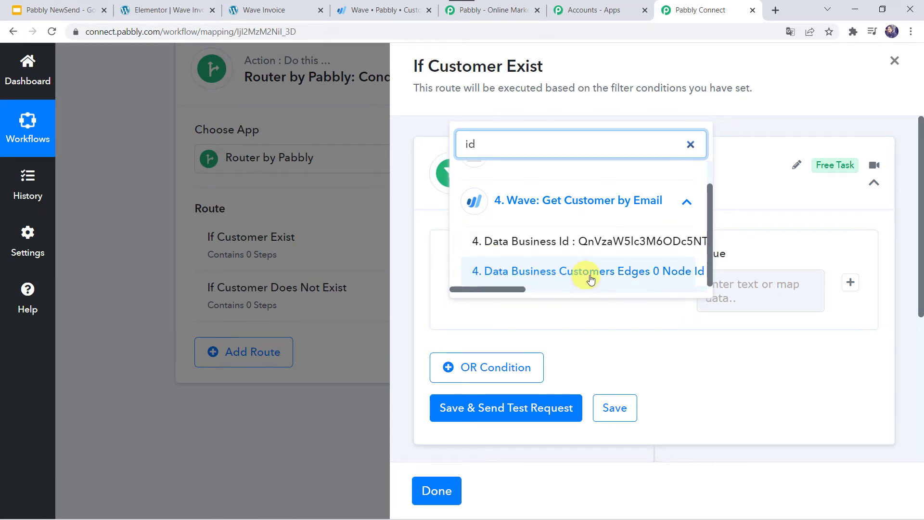
pyautogui.click(675, 273)
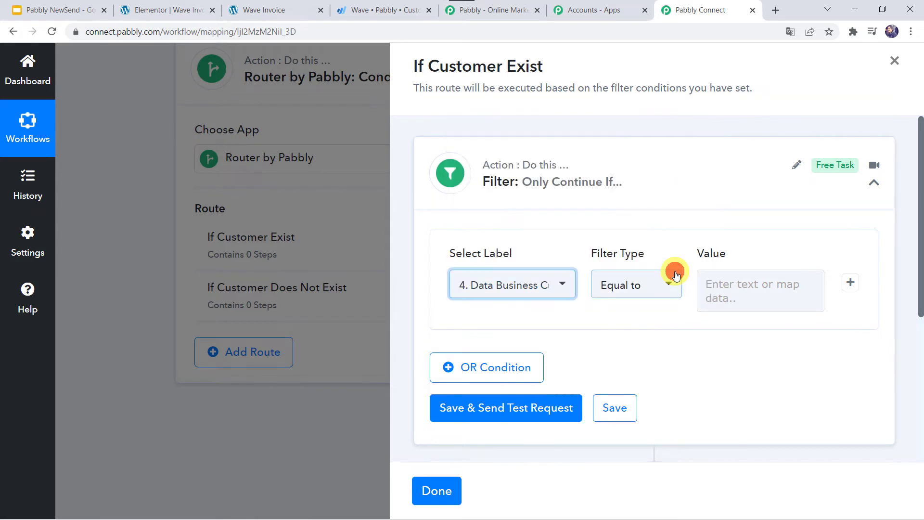
# - Set the filter type to Is exist, then save and test it until the condition is true
pyautogui.click(618, 287)
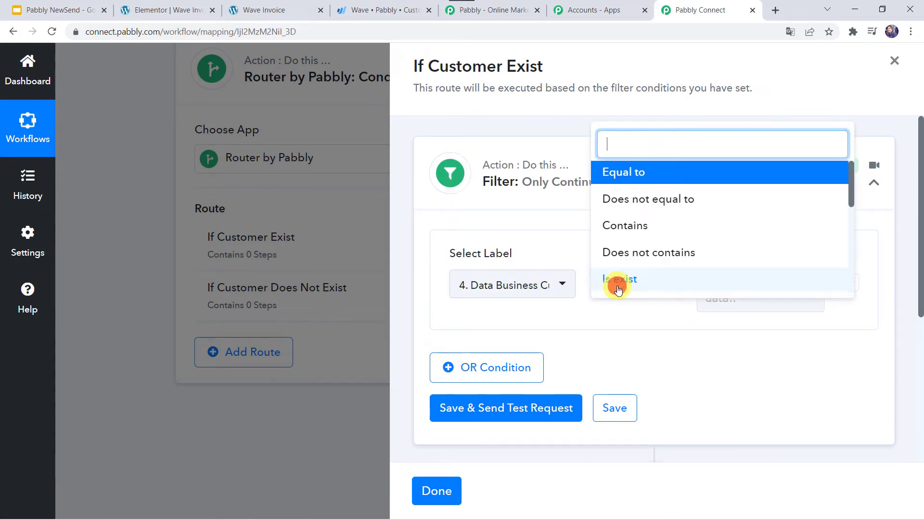
pyautogui.click(622, 278)
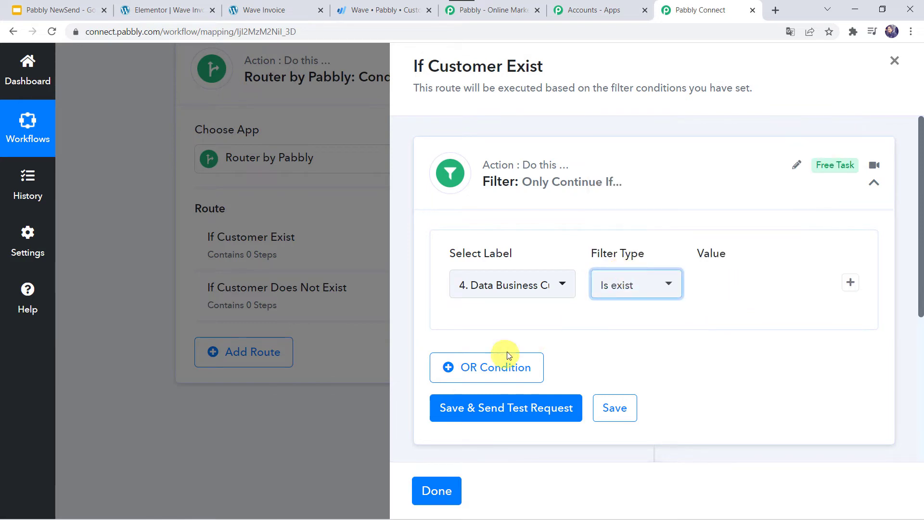
pyautogui.click(505, 410)
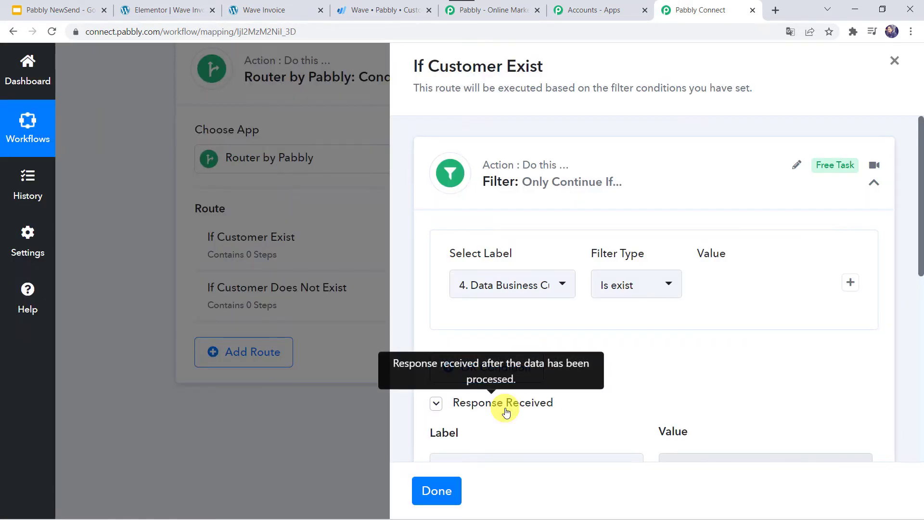
pyautogui.scroll(-3, 505, 409)
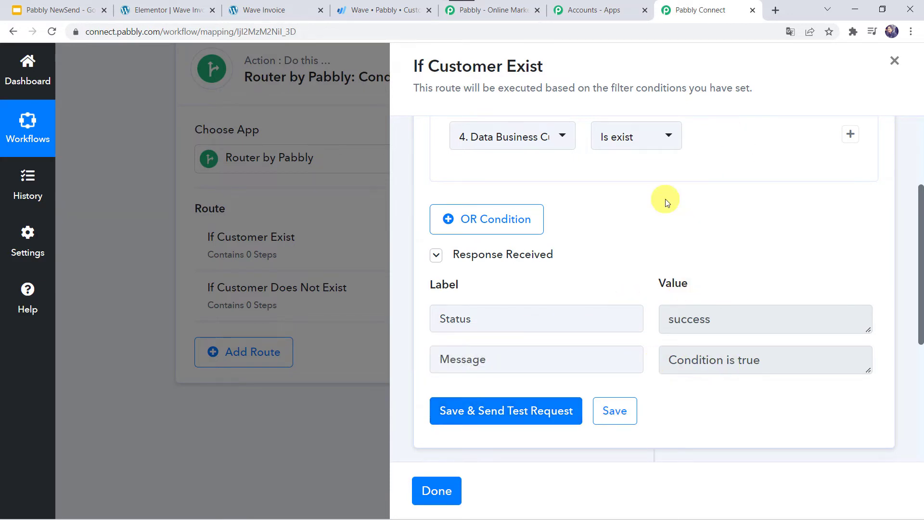
pyautogui.scroll(-5, 654, 206)
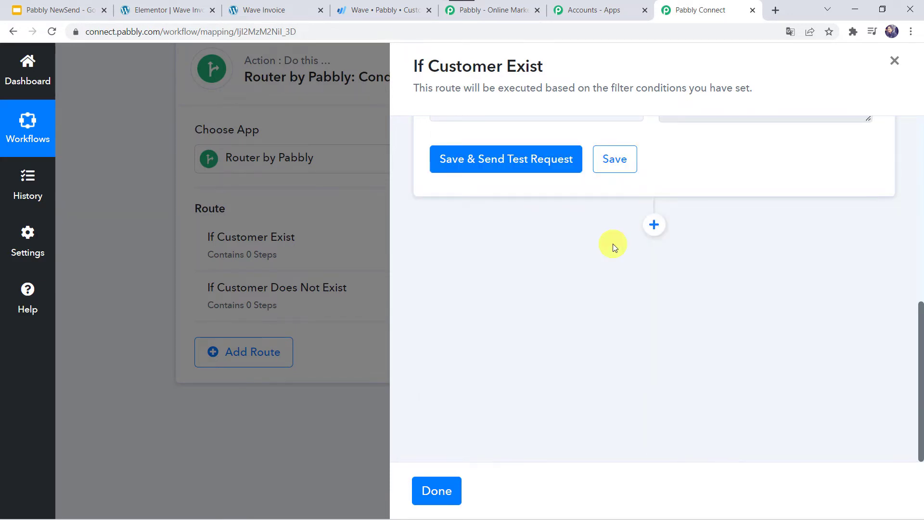
# - Add a Wave Create Invoice step to the If Customer Exist route, connected to the Wave account
pyautogui.click(654, 225)
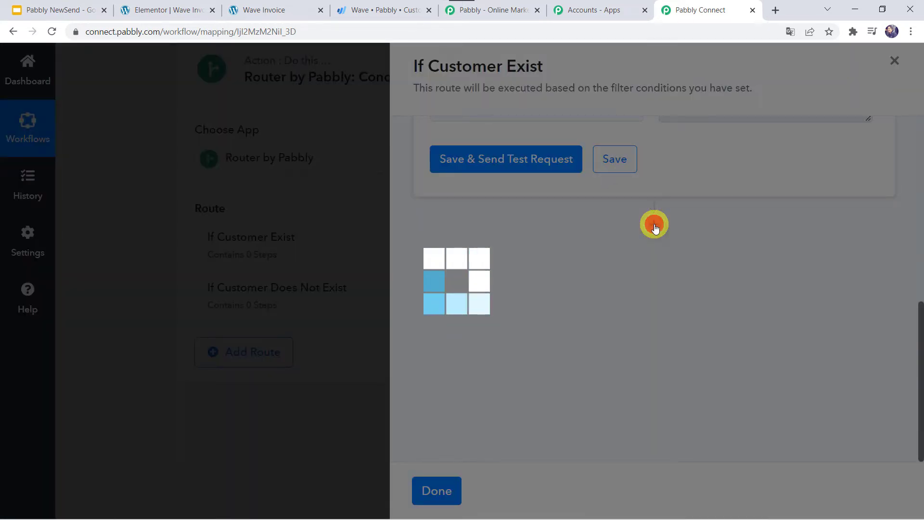
pyautogui.scroll(-3, 549, 256)
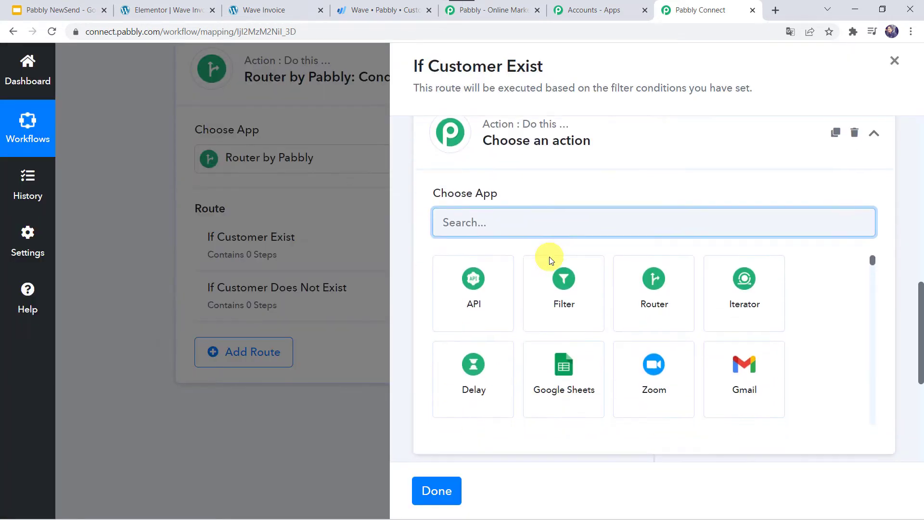
pyautogui.click(514, 202)
pyautogui.write('wav')
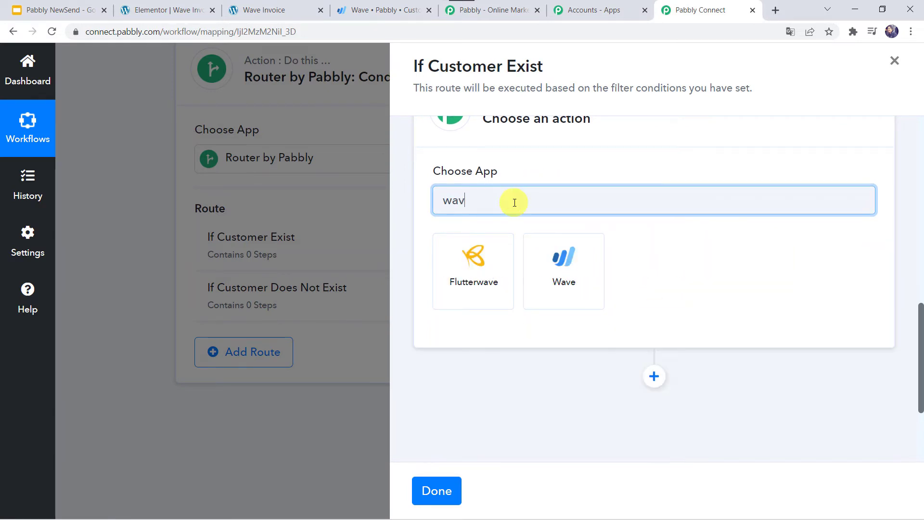
pyautogui.click(593, 269)
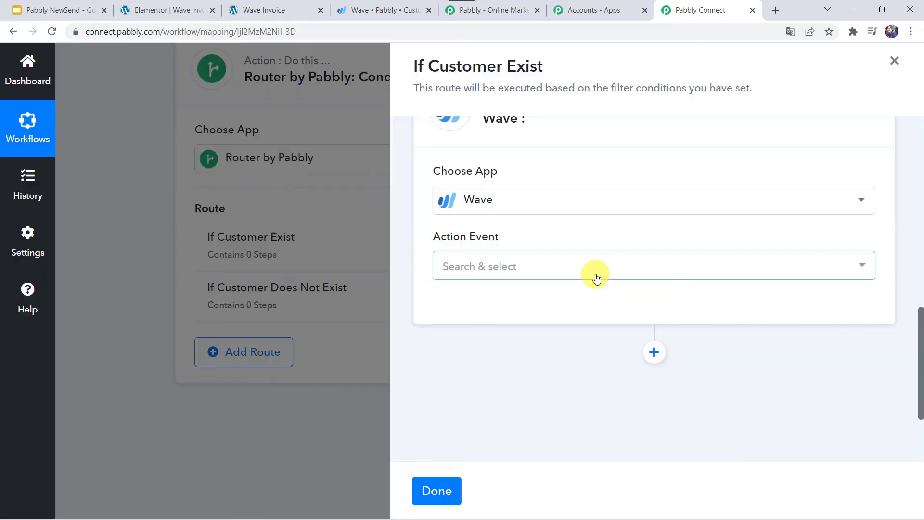
pyautogui.click(528, 268)
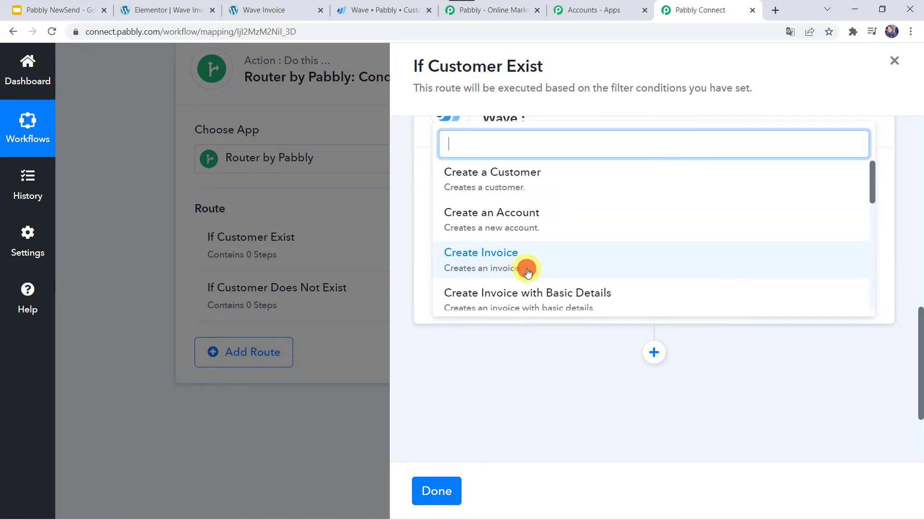
pyautogui.click(479, 253)
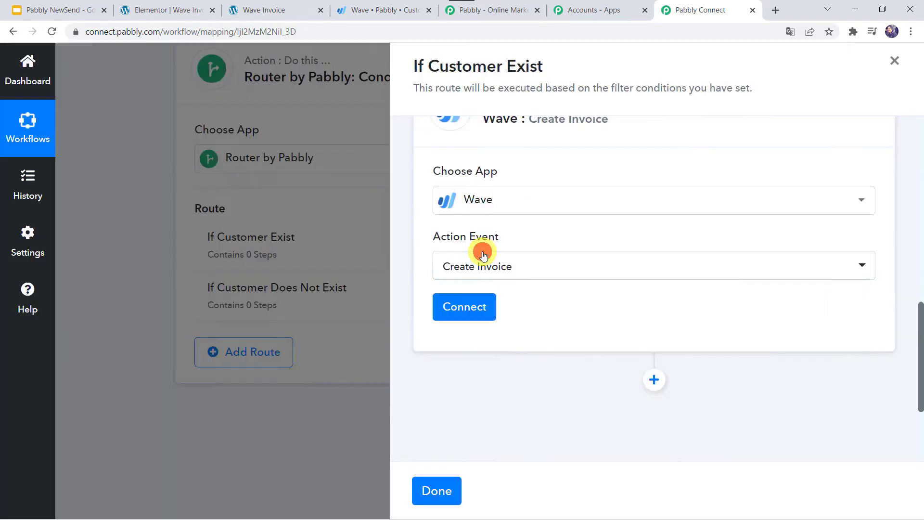
pyautogui.click(457, 305)
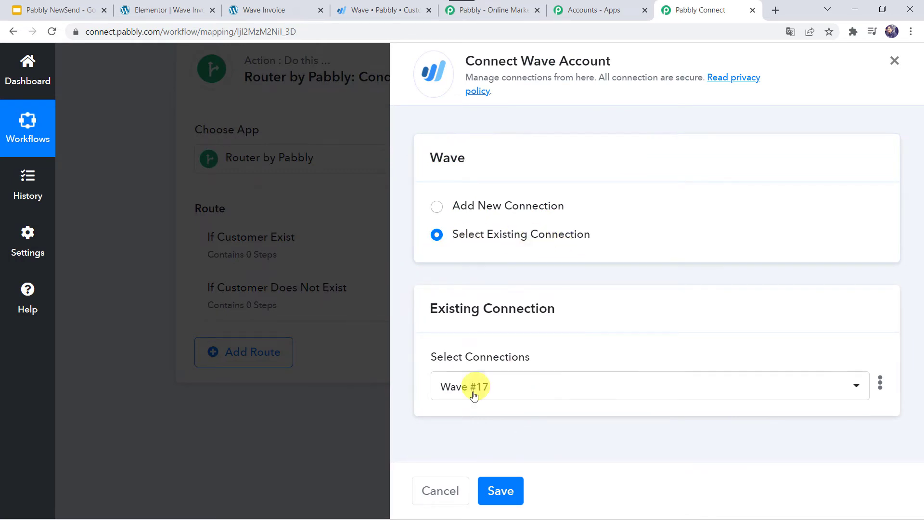
pyautogui.click(500, 492)
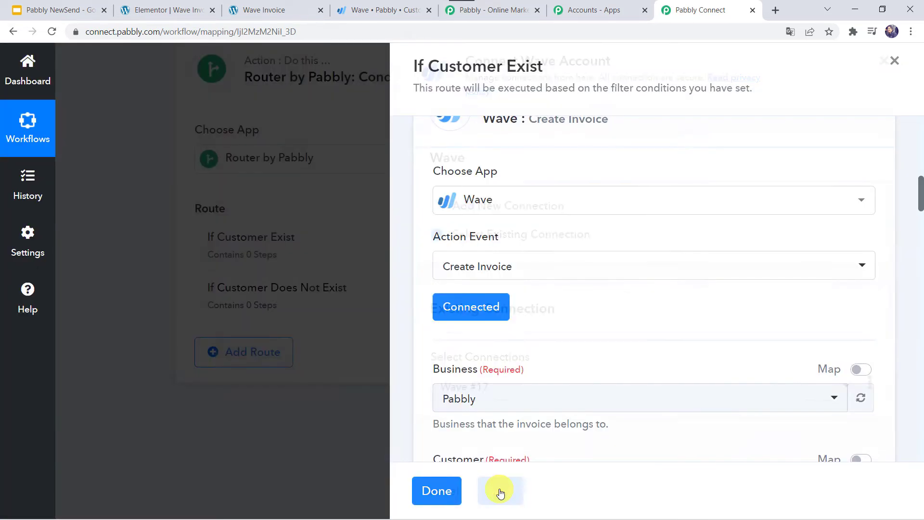
# - Replace the fixed Customer ID with the Wave Get Customer by Email step's Customers Edges 0 Node Id
pyautogui.scroll(-3, 534, 310)
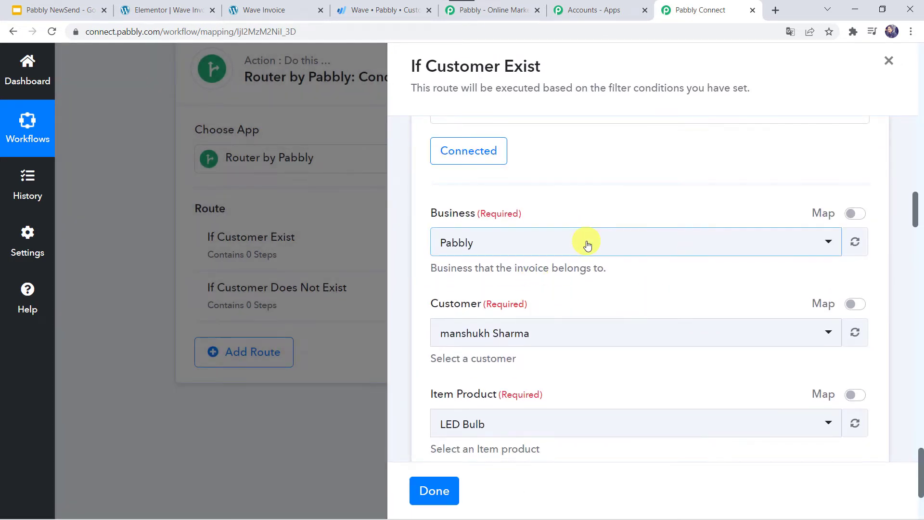
pyautogui.scroll(-2, 553, 249)
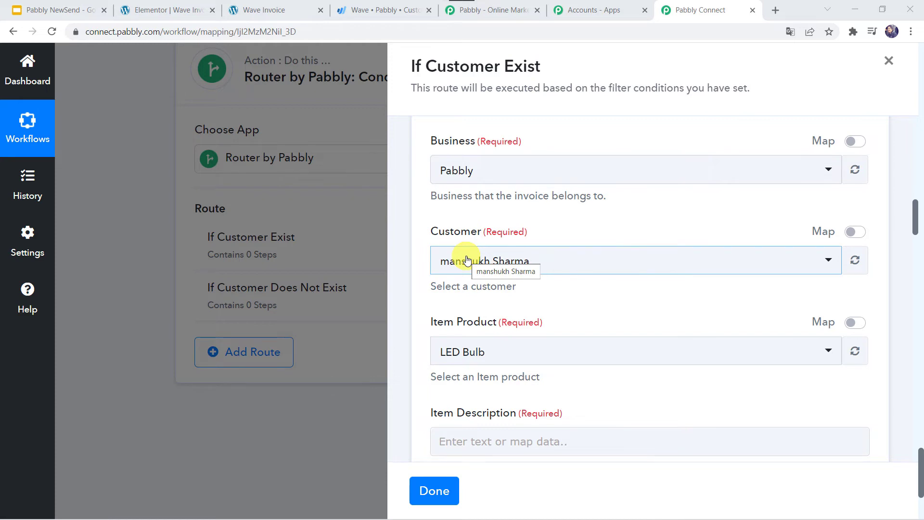
pyautogui.click(856, 232)
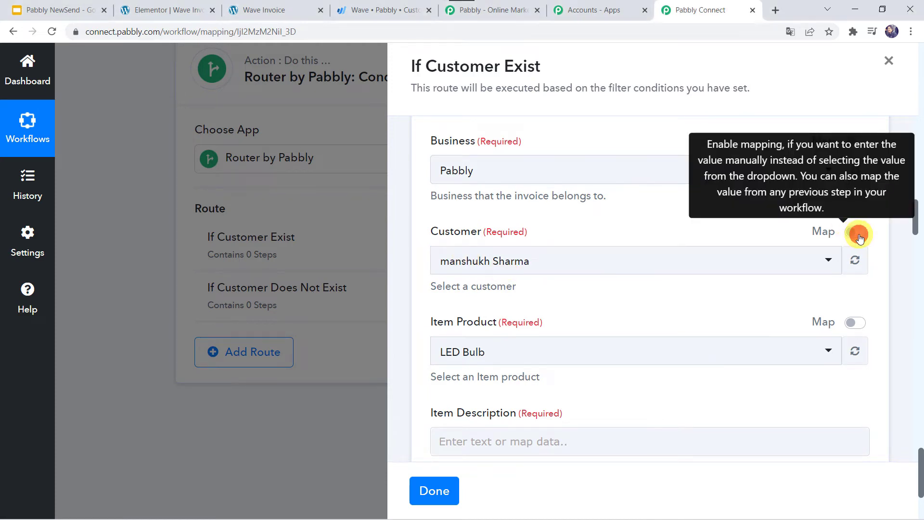
pyautogui.click(692, 274)
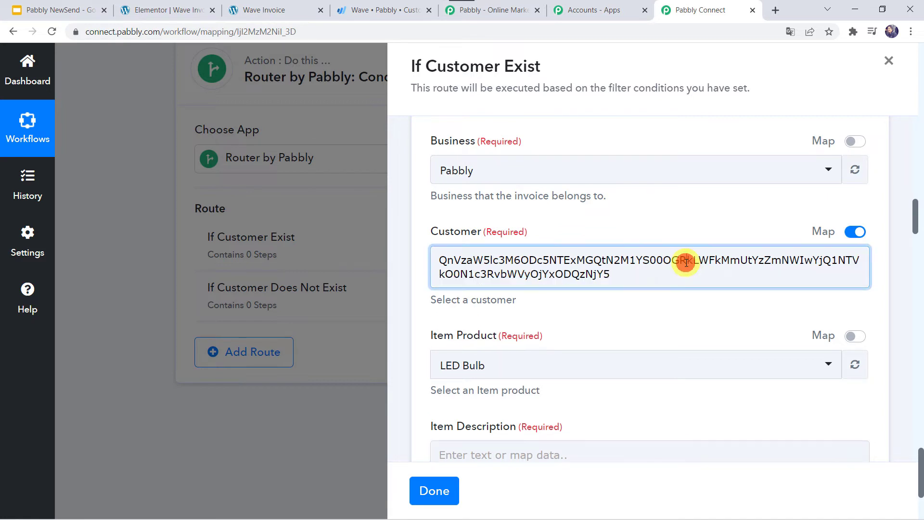
pyautogui.tripleClick(684, 262)
pyautogui.press('BackSpace')
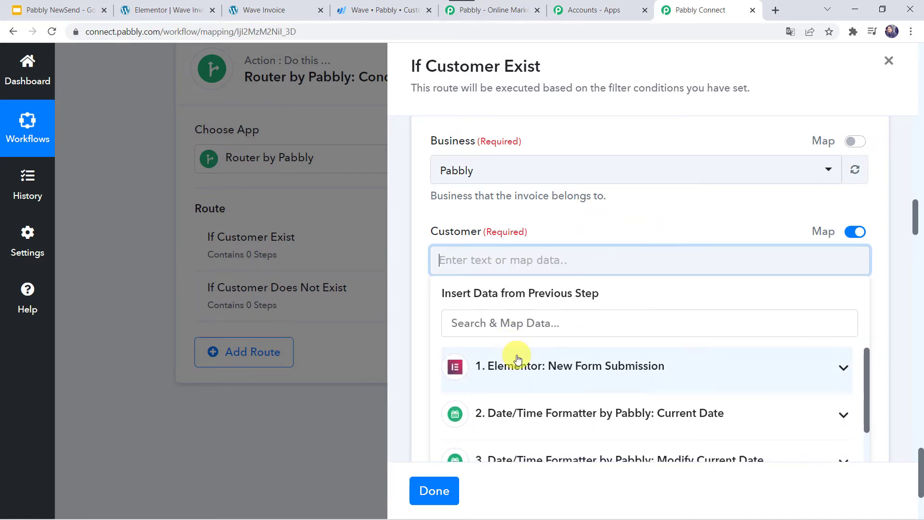
pyautogui.scroll(-2, 530, 409)
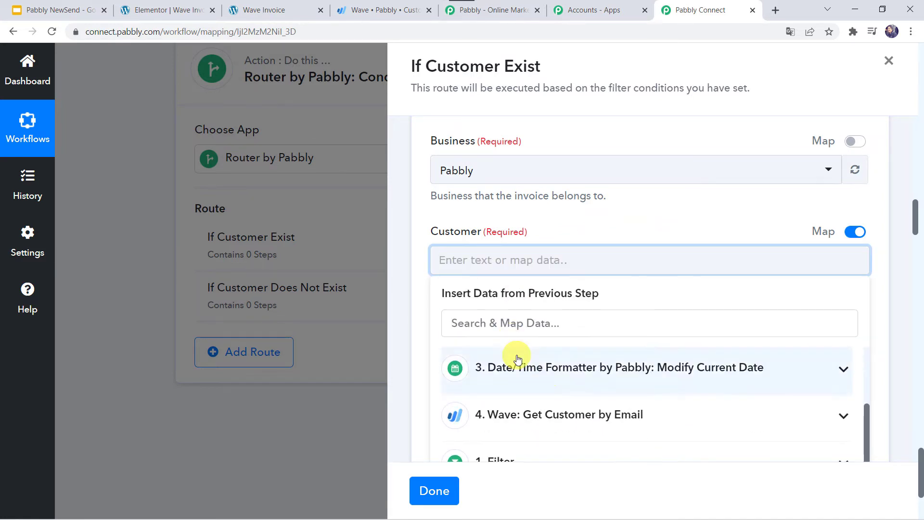
pyautogui.click(593, 413)
pyautogui.click(598, 319)
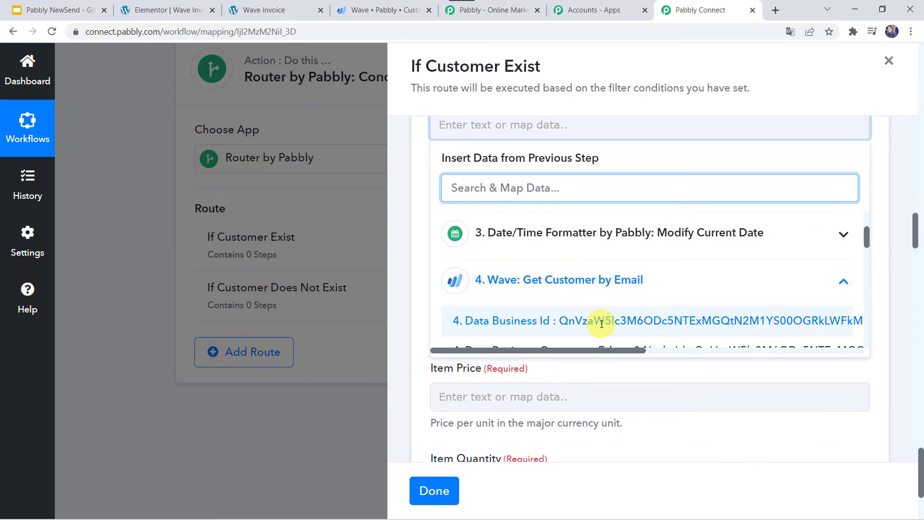
pyautogui.scroll(-3, 600, 323)
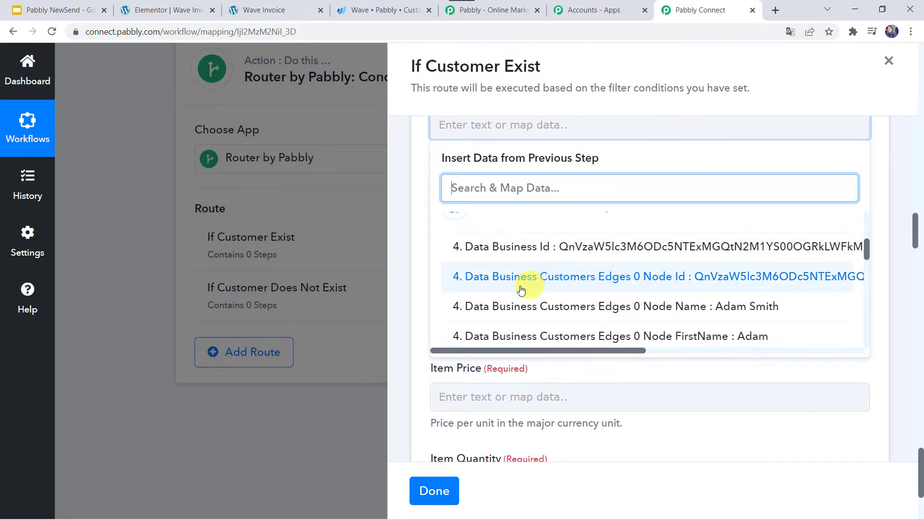
pyautogui.click(657, 278)
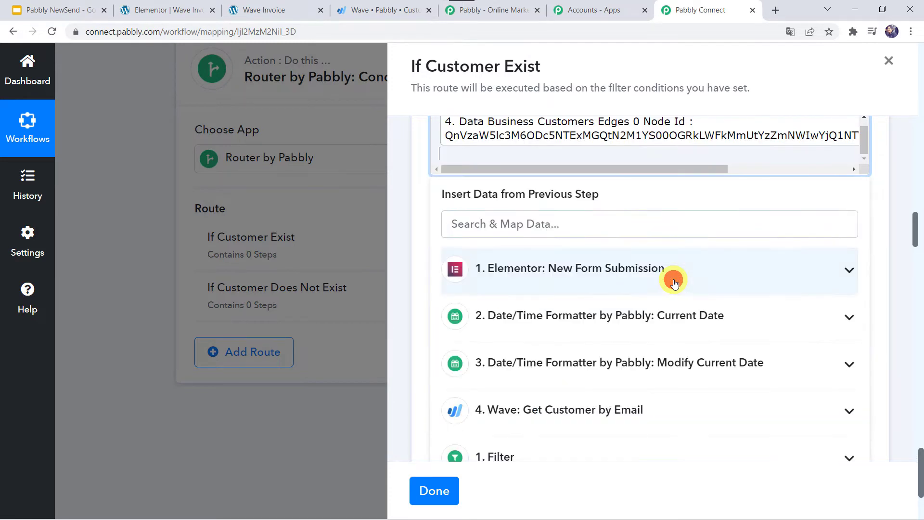
pyautogui.click(423, 206)
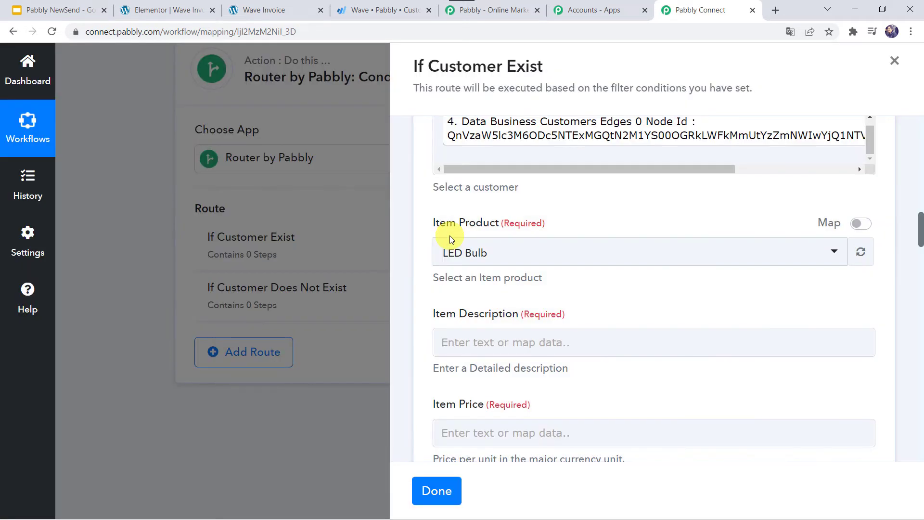
# - Paste the Item Description about low electricity consumption
pyautogui.click(435, 249)
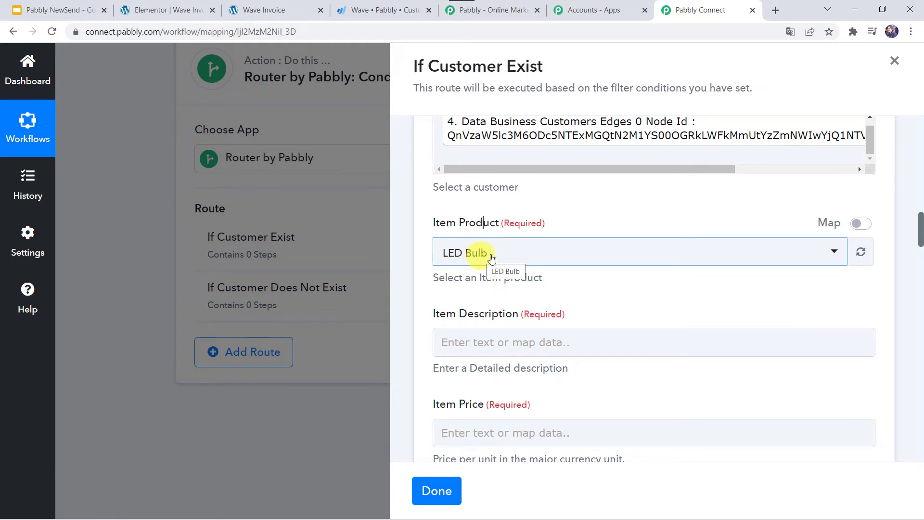
pyautogui.scroll(-2, 503, 258)
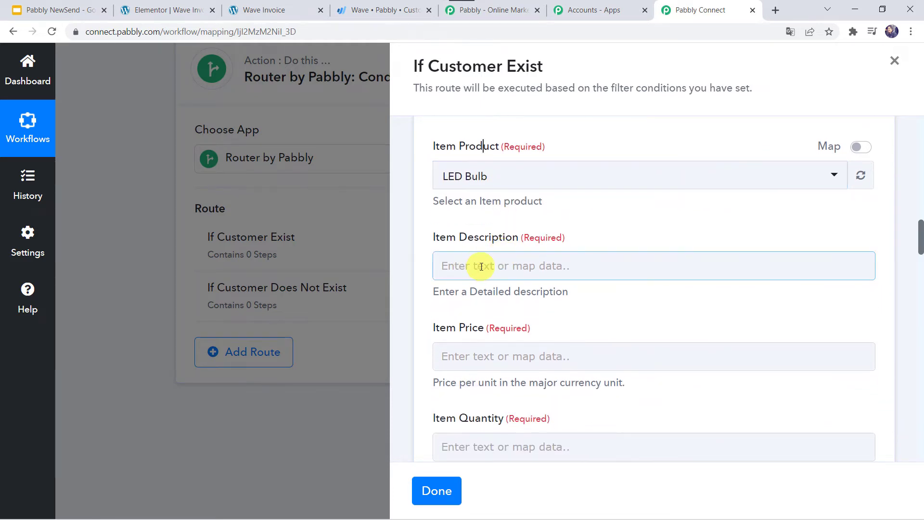
pyautogui.click(481, 266)
pyautogui.write('Use led bulb for low electricity consumption')
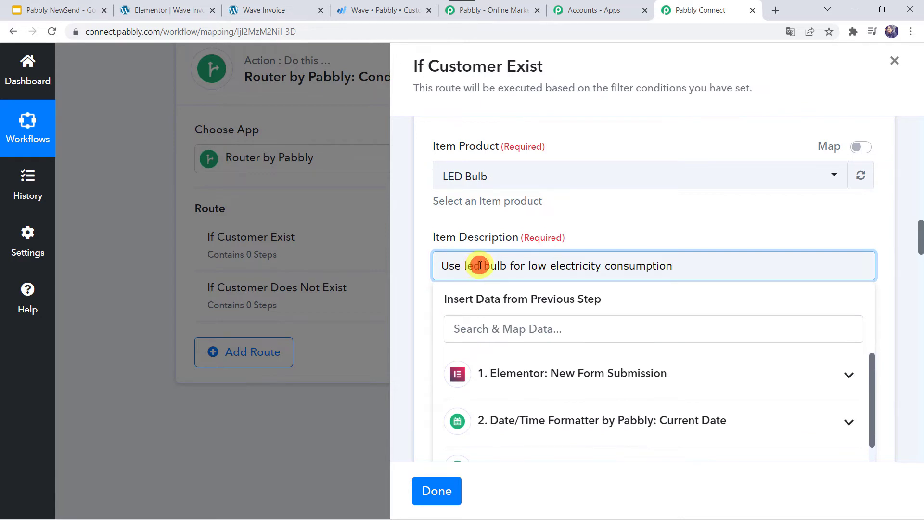
pyautogui.click(590, 226)
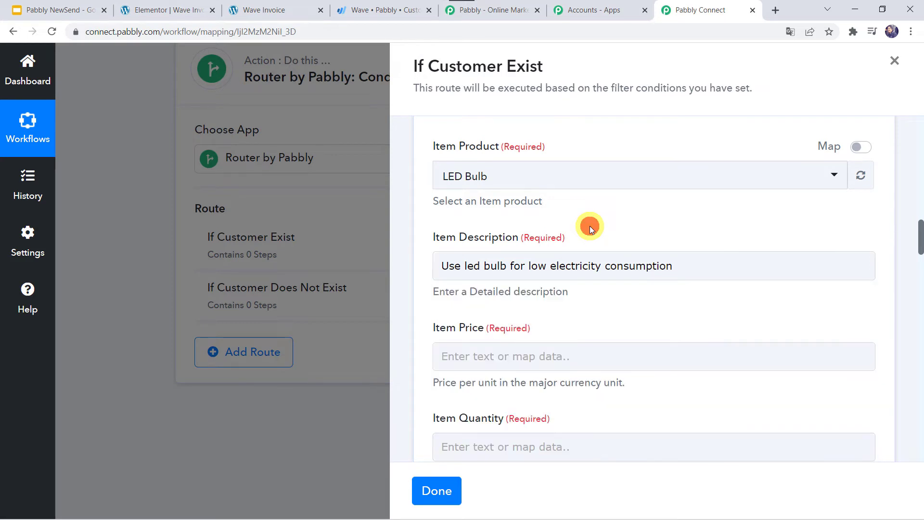
pyautogui.scroll(-3, 588, 227)
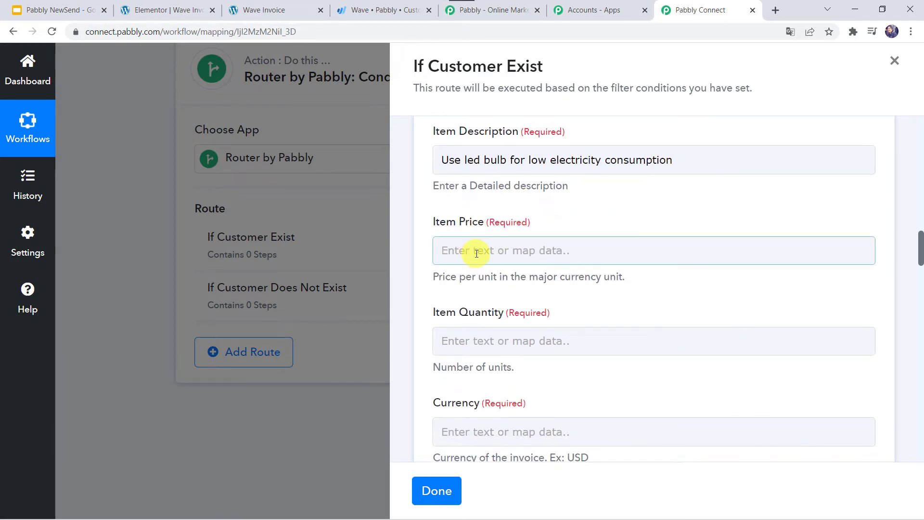
# - Map Item Price to the form's Unit Price In INR and Item Quantity to Quantity
pyautogui.click(476, 253)
pyautogui.click(513, 358)
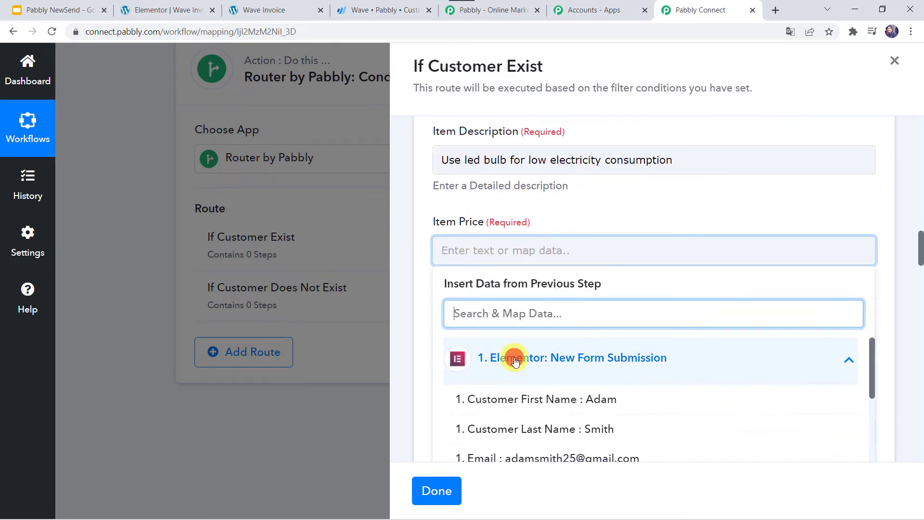
pyautogui.scroll(-3, 515, 359)
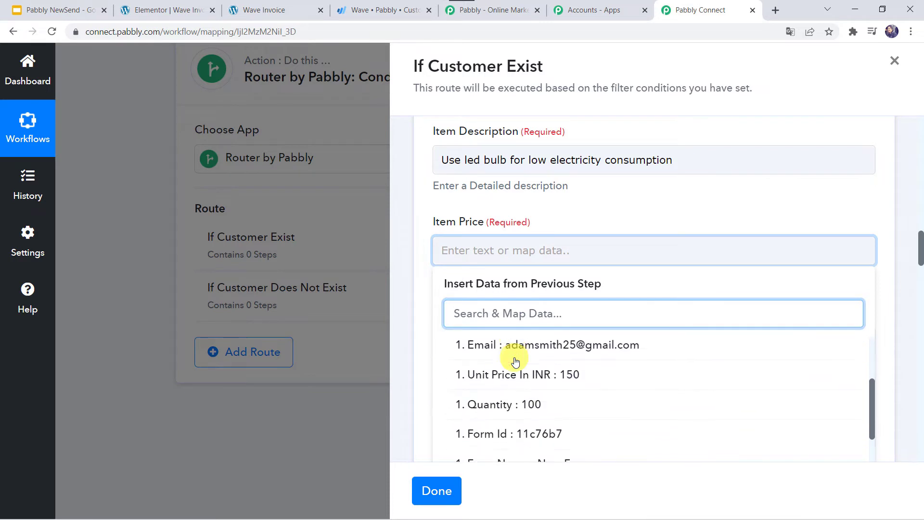
pyautogui.click(552, 359)
pyautogui.click(604, 203)
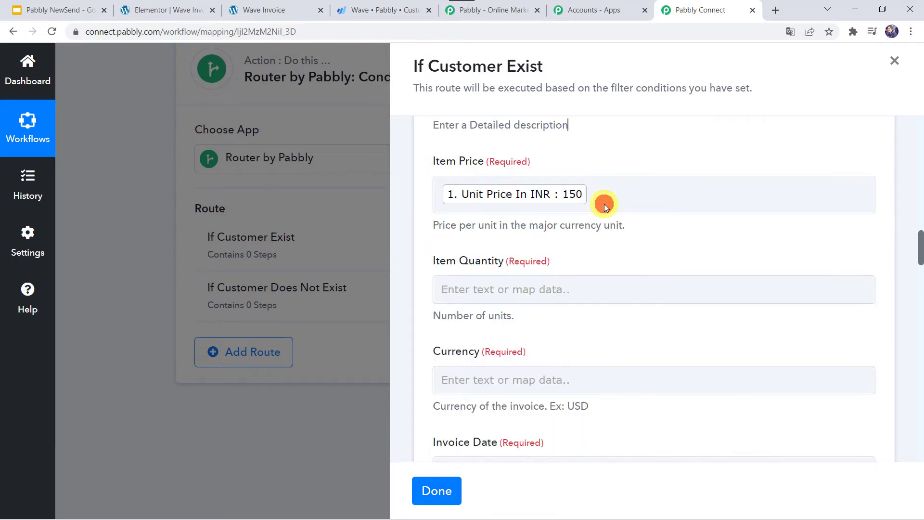
pyautogui.scroll(-2, 604, 204)
pyautogui.click(483, 212)
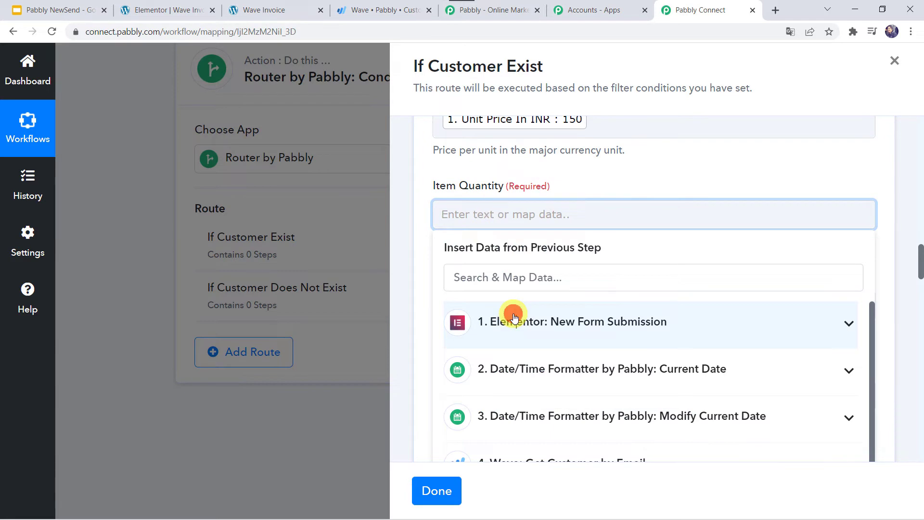
pyautogui.click(514, 318)
pyautogui.scroll(-1, 539, 362)
pyautogui.click(518, 392)
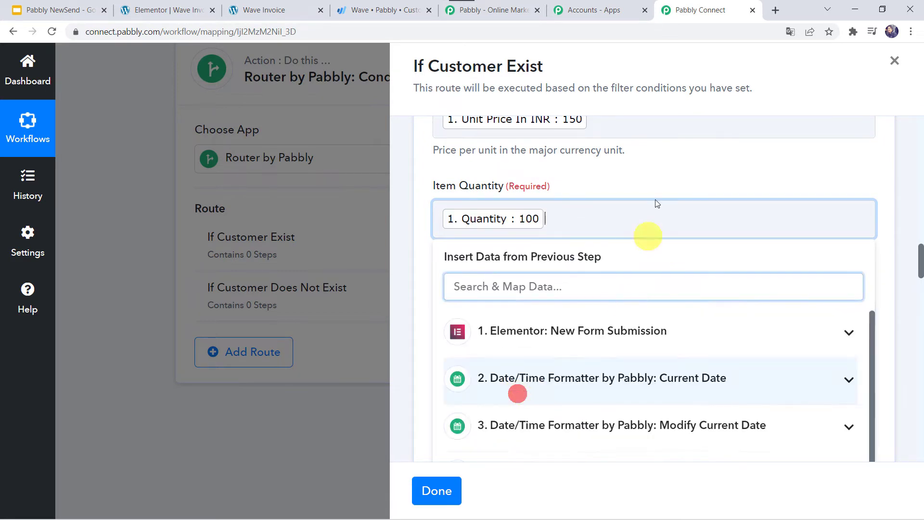
pyautogui.click(585, 174)
pyautogui.scroll(-2, 584, 174)
# - Set the invoice Currency to INR
pyautogui.click(507, 214)
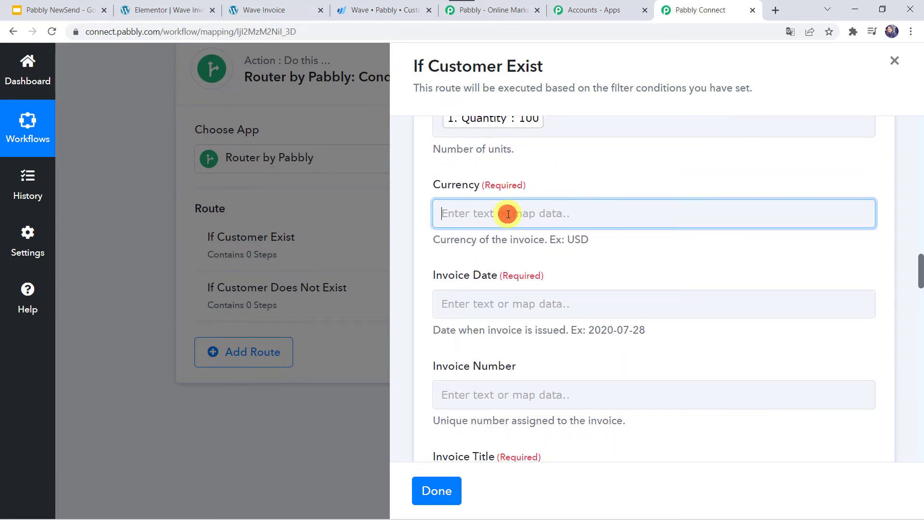
pyautogui.write('INR')
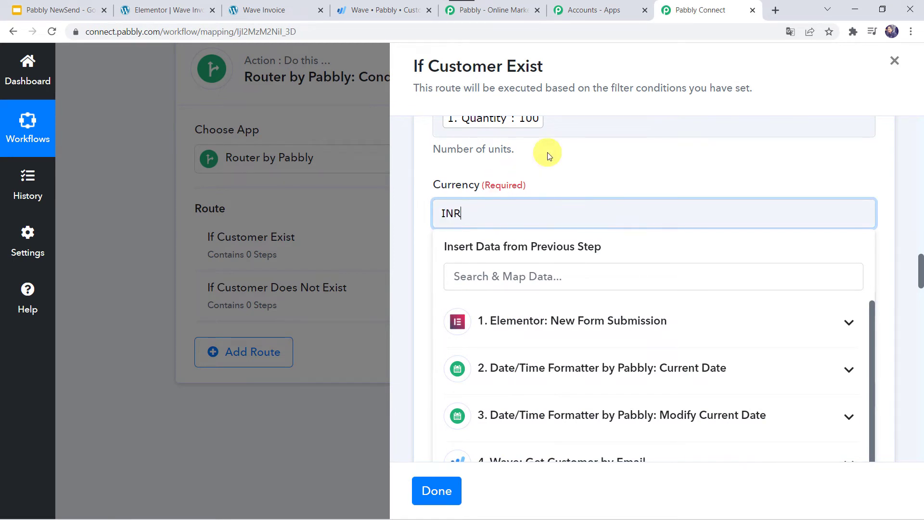
pyautogui.click(547, 152)
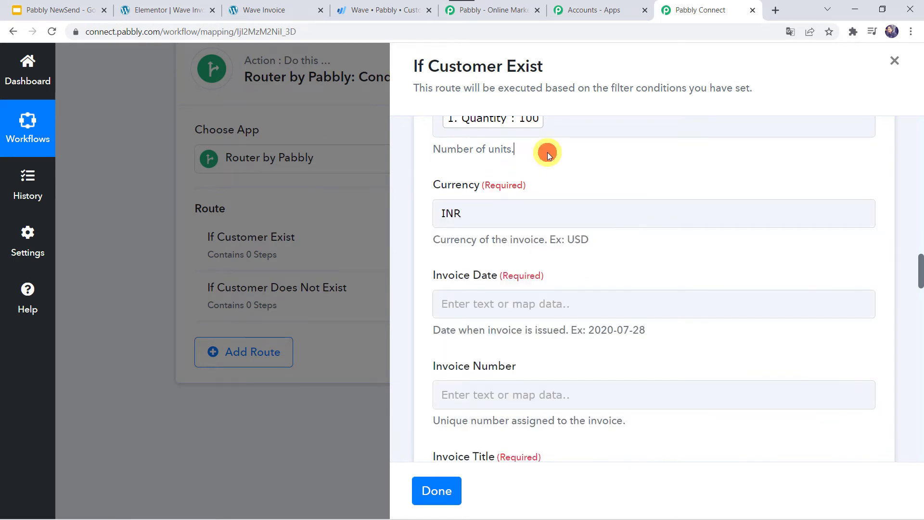
pyautogui.scroll(-1, 473, 239)
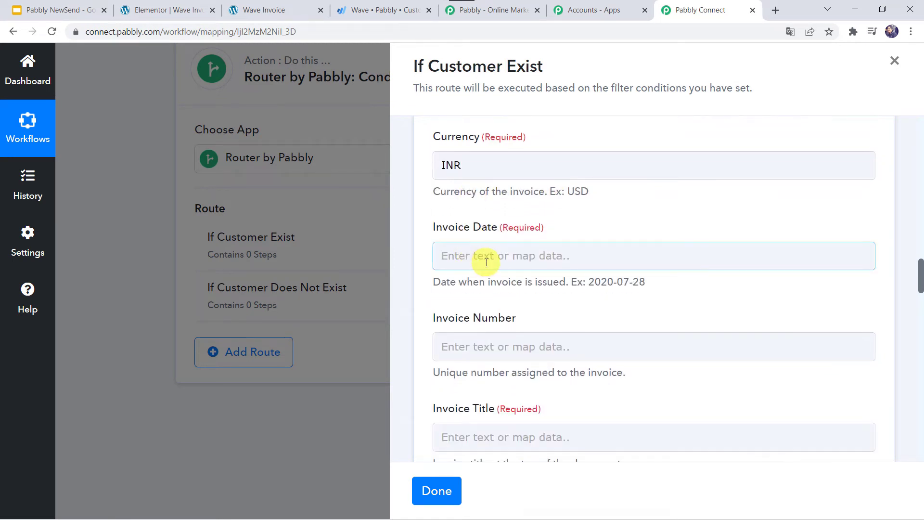
# - Map Invoice Date to the Current Date formatter's output
pyautogui.click(483, 258)
pyautogui.scroll(-2, 573, 212)
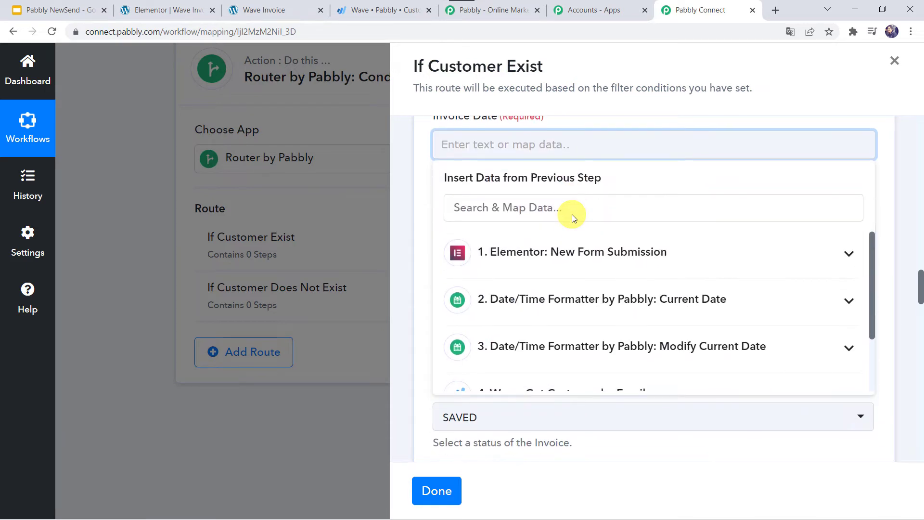
pyautogui.click(554, 301)
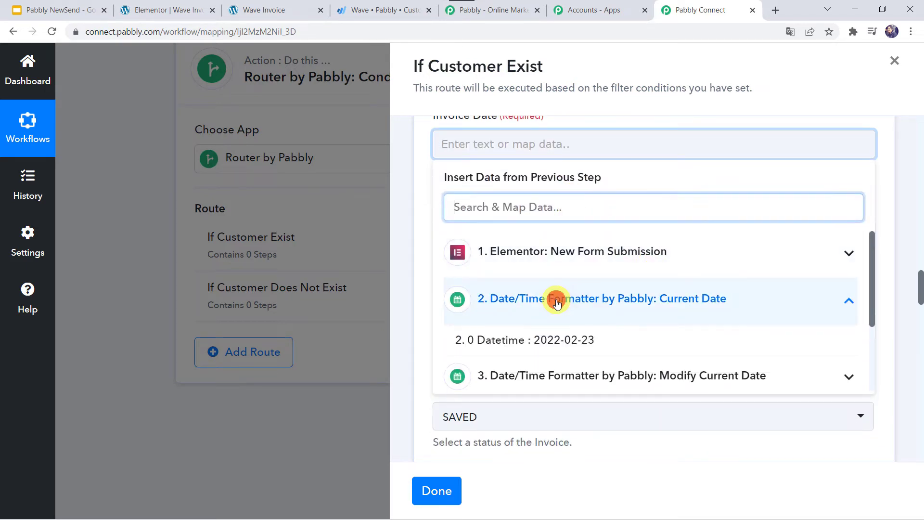
pyautogui.click(567, 343)
pyautogui.click(644, 166)
pyautogui.click(644, 166)
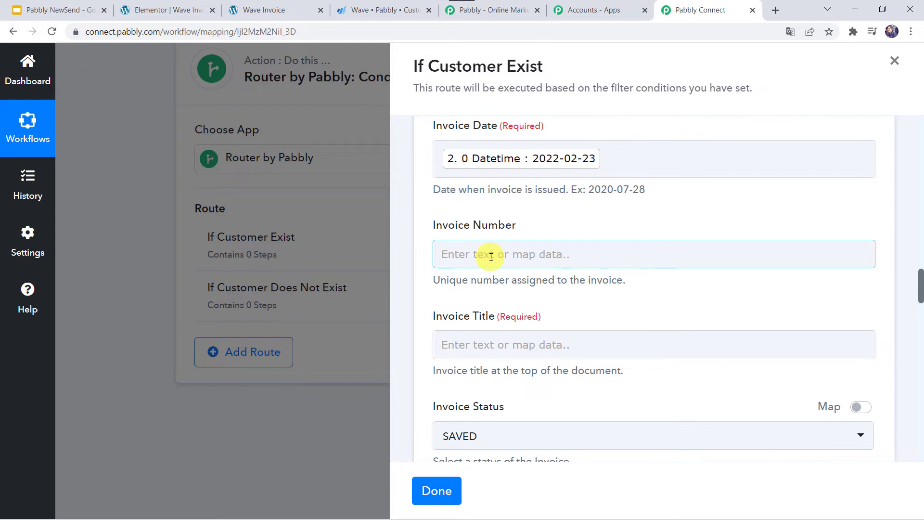
# - Start the invoice title with 'Elem-'
pyautogui.scroll(-3, 491, 256)
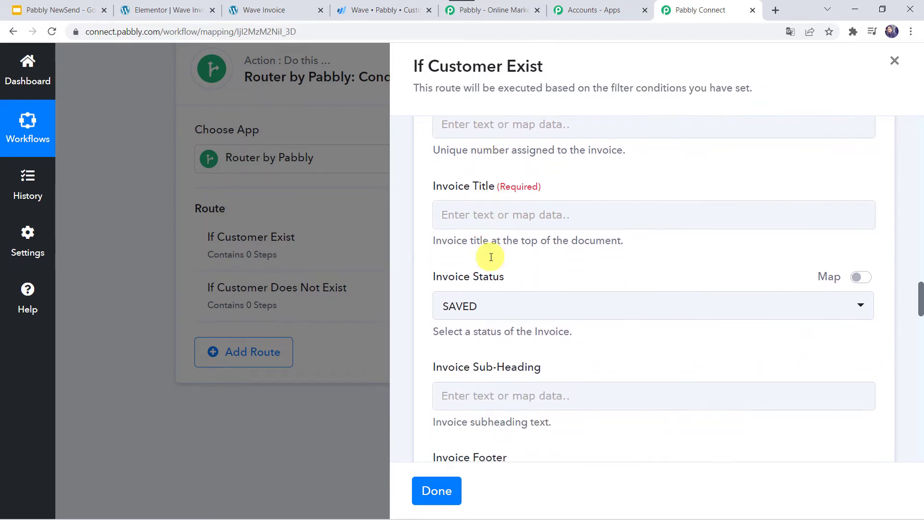
pyautogui.click(464, 217)
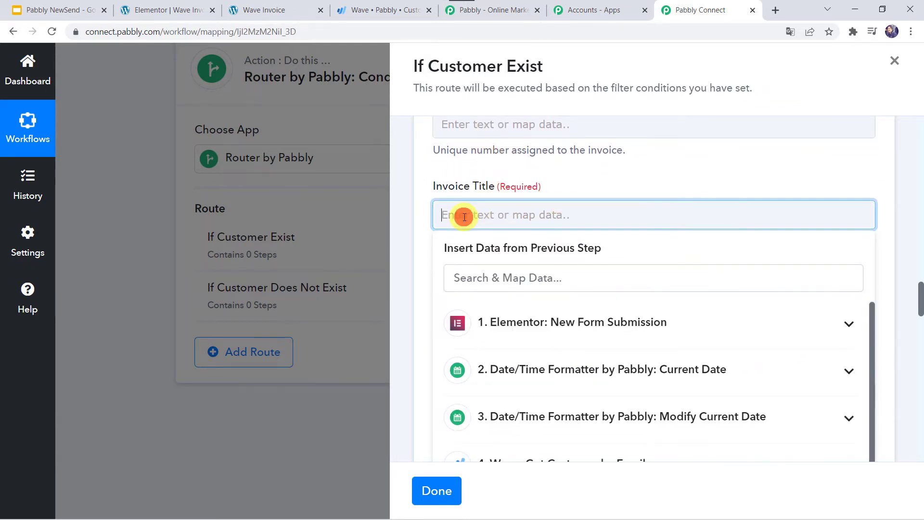
pyautogui.write('Elem-')
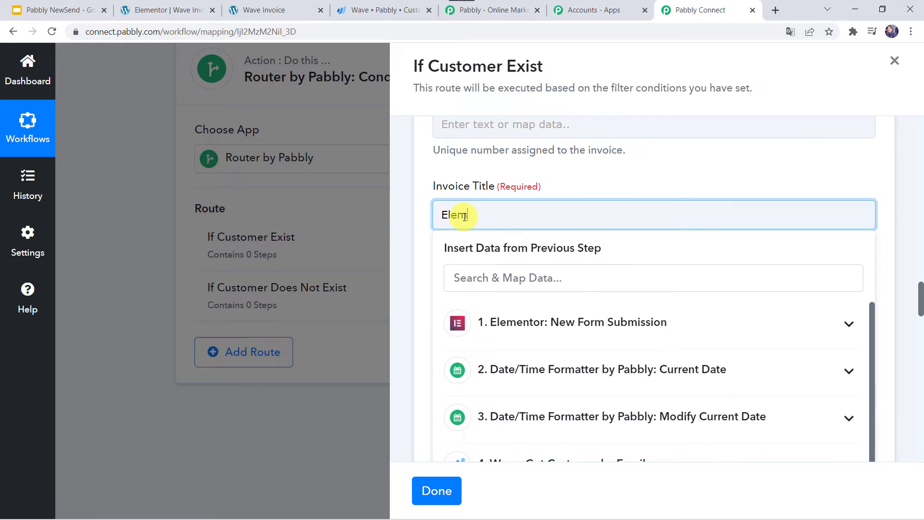
pyautogui.click(511, 172)
pyautogui.scroll(-1, 511, 171)
pyautogui.write('-')
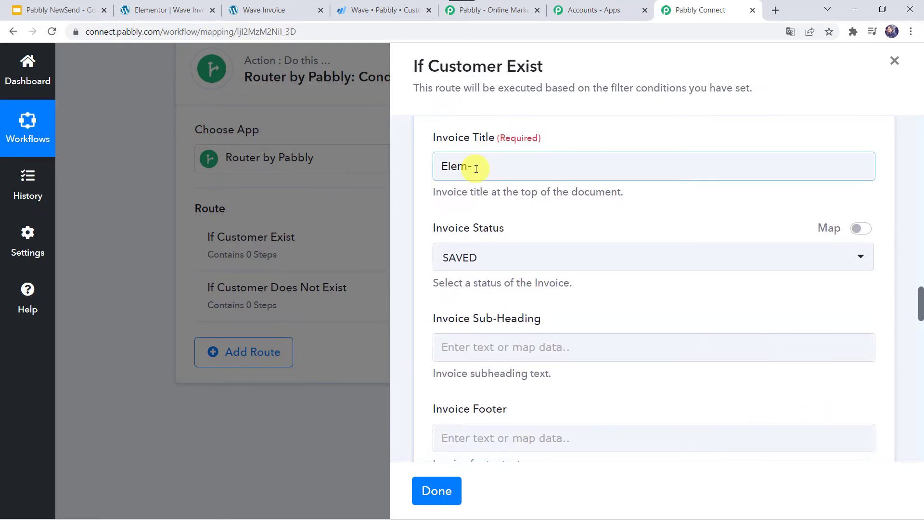
pyautogui.click(457, 243)
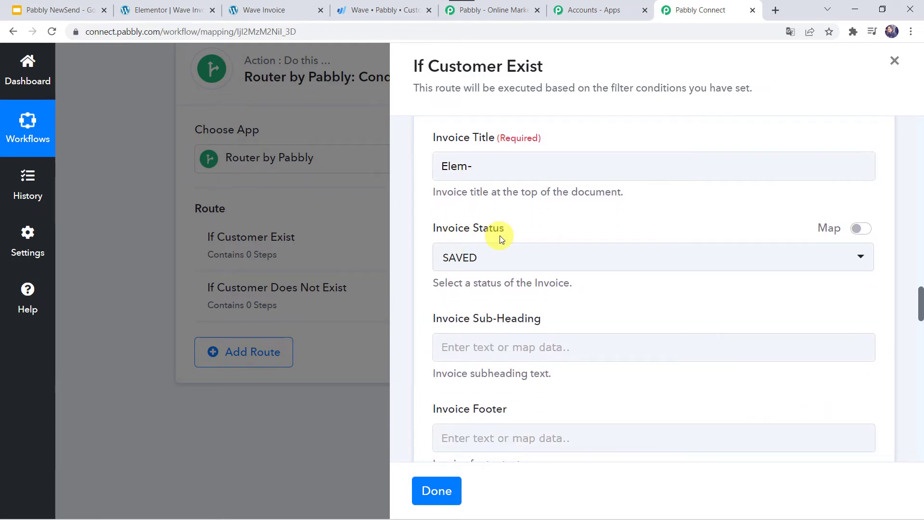
# - Change Invoice Status from SAVED to DRAFT
pyautogui.scroll(-2, 501, 235)
pyautogui.click(495, 185)
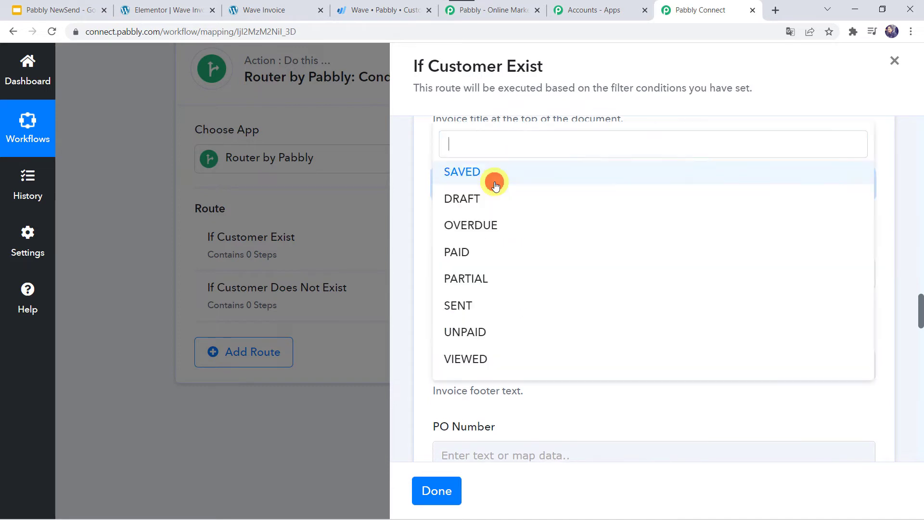
pyautogui.click(459, 174)
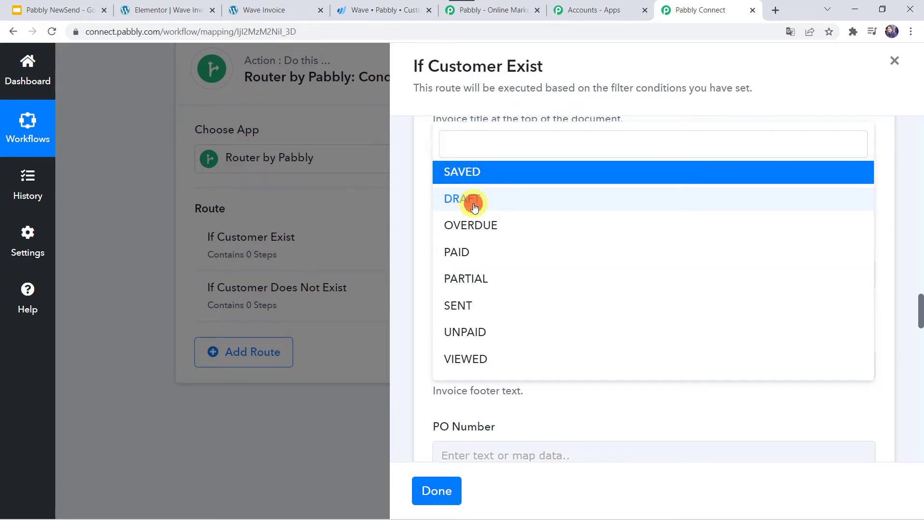
pyautogui.click(473, 200)
pyautogui.scroll(-2, 416, 219)
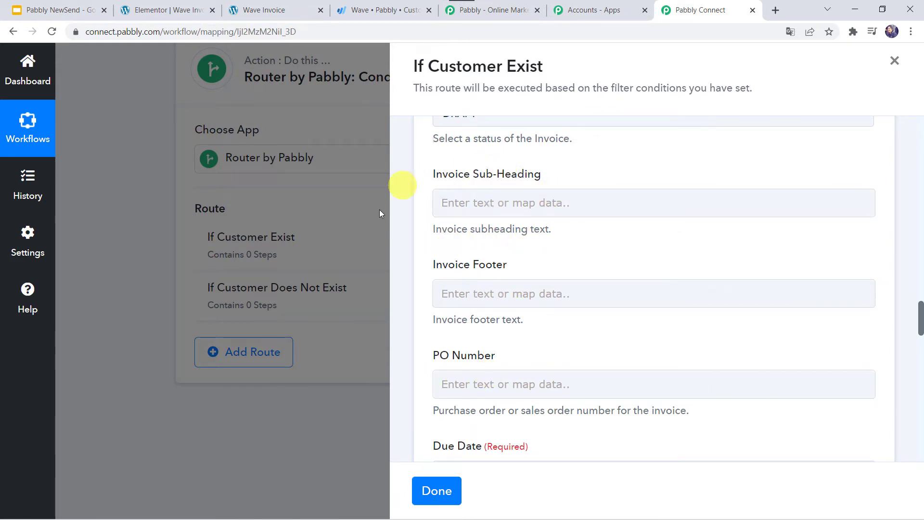
# - Map Due Date to step 3 Modify Current Date's 0 Datetime (2022-02-26), leaving other options default
pyautogui.scroll(-5, 585, 323)
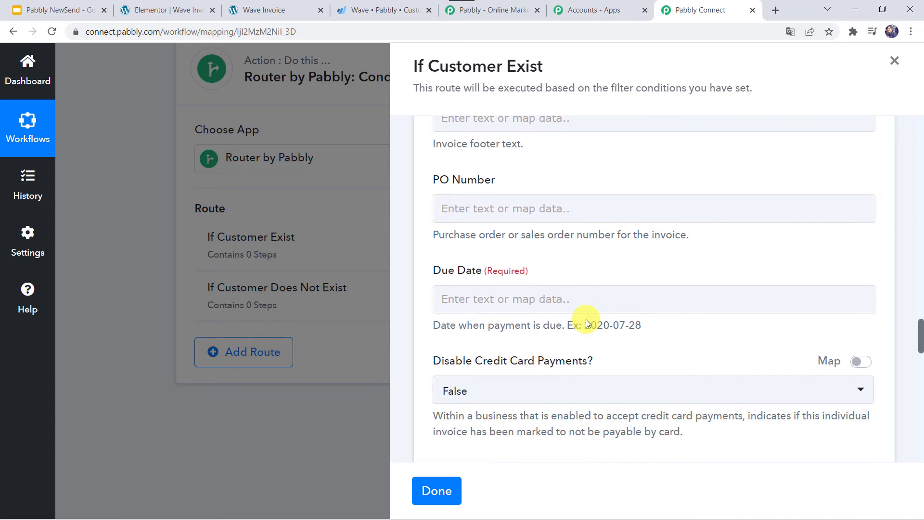
pyautogui.click(456, 242)
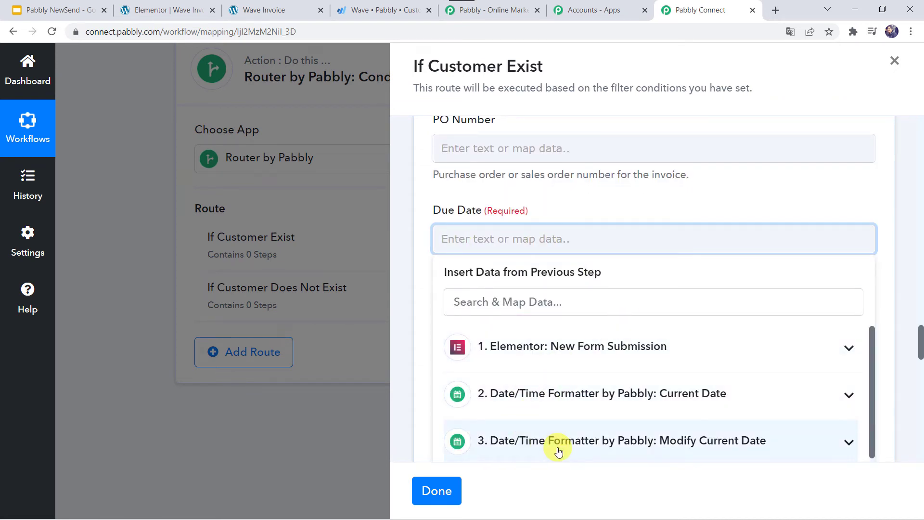
pyautogui.click(577, 444)
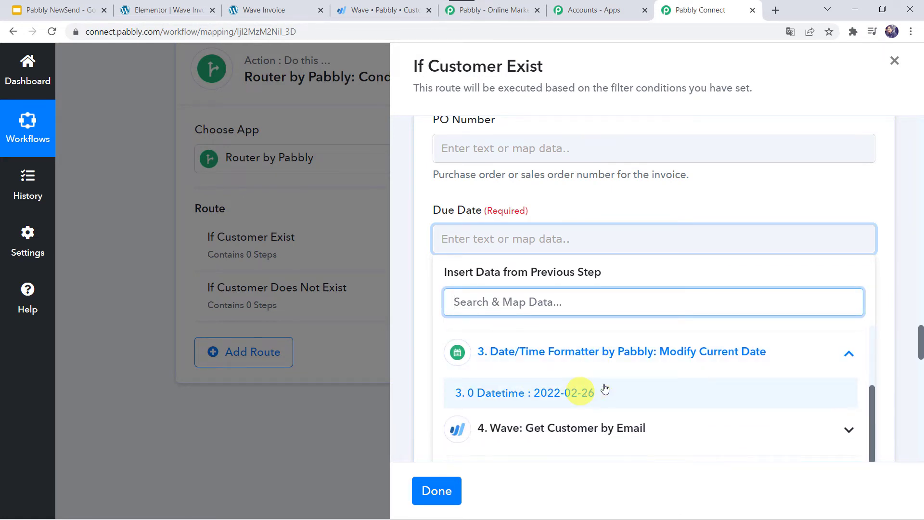
pyautogui.click(591, 394)
pyautogui.click(600, 209)
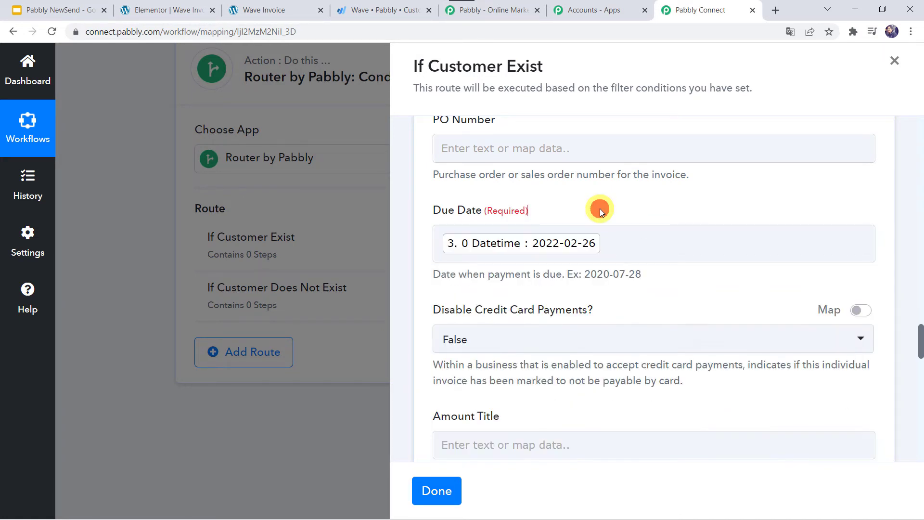
pyautogui.scroll(-2, 599, 210)
pyautogui.scroll(-1, 599, 209)
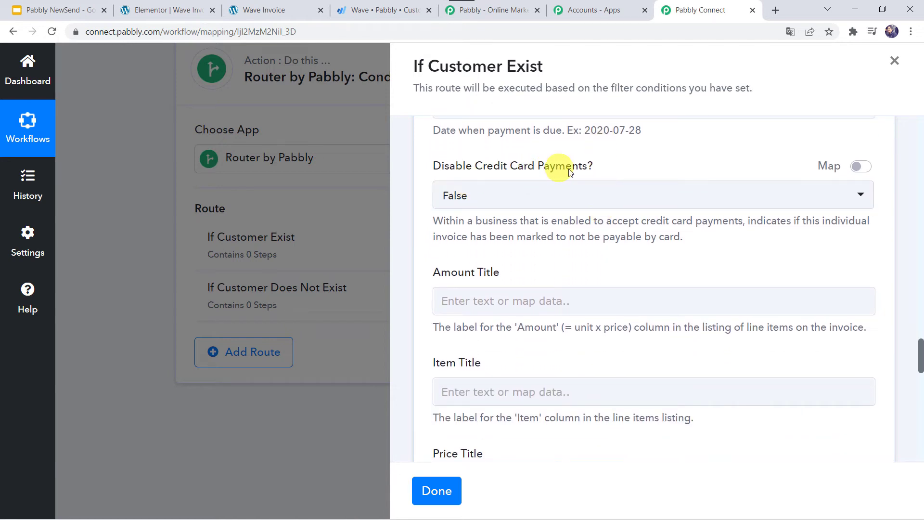
pyautogui.scroll(-2, 512, 231)
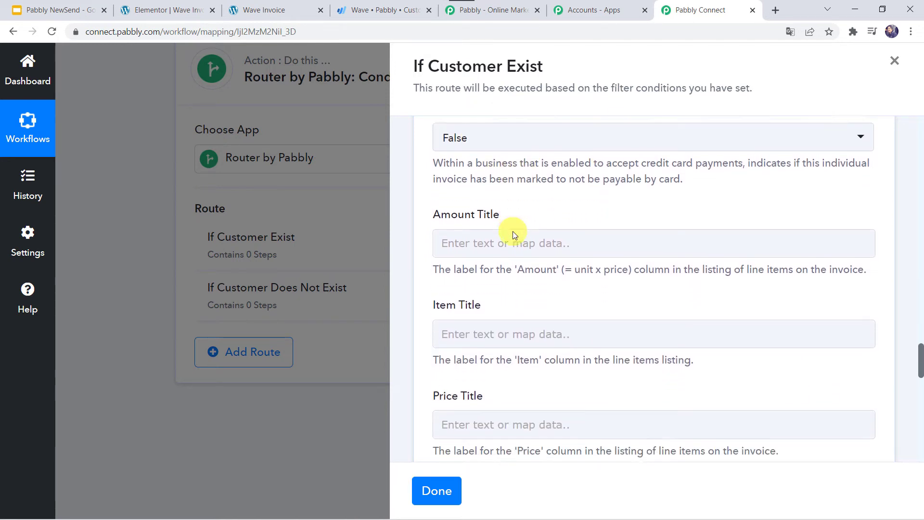
pyautogui.scroll(-8, 513, 231)
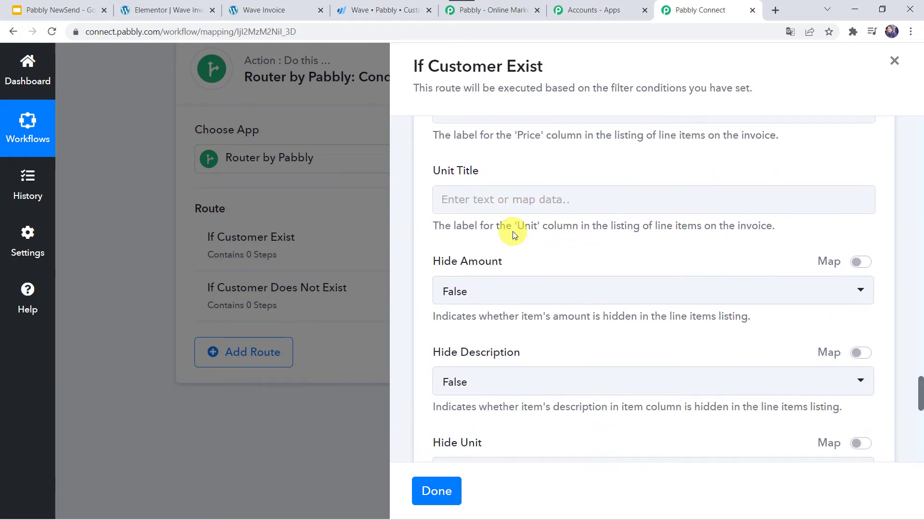
pyautogui.scroll(-3, 512, 231)
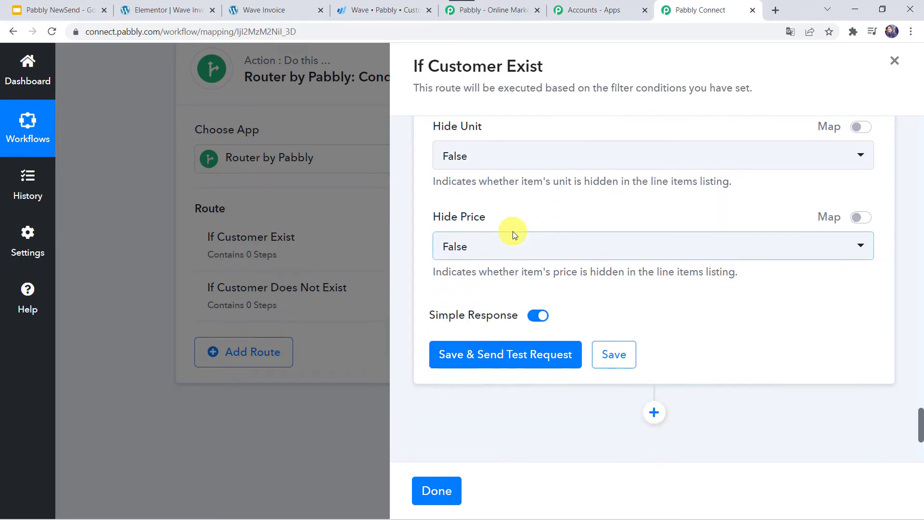
pyautogui.scroll(3, 512, 231)
pyautogui.scroll(-4, 513, 231)
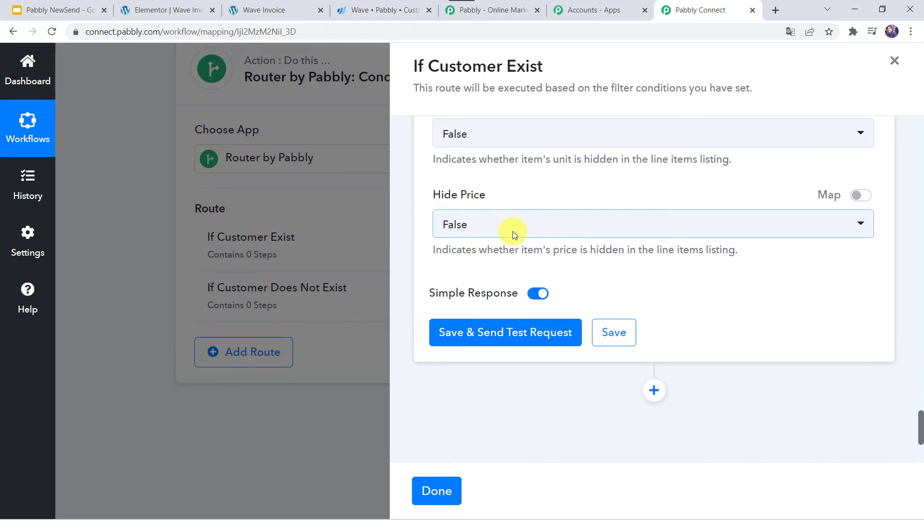
# - Test the Create Invoice step, confirm DidSucceed 1 with PDF and view URLs, then go to Wave
pyautogui.click(498, 337)
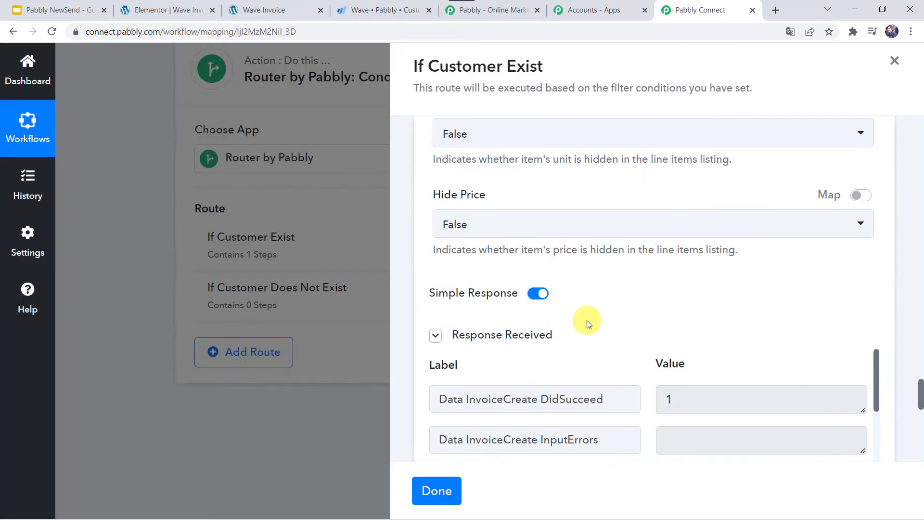
pyautogui.scroll(-5, 587, 371)
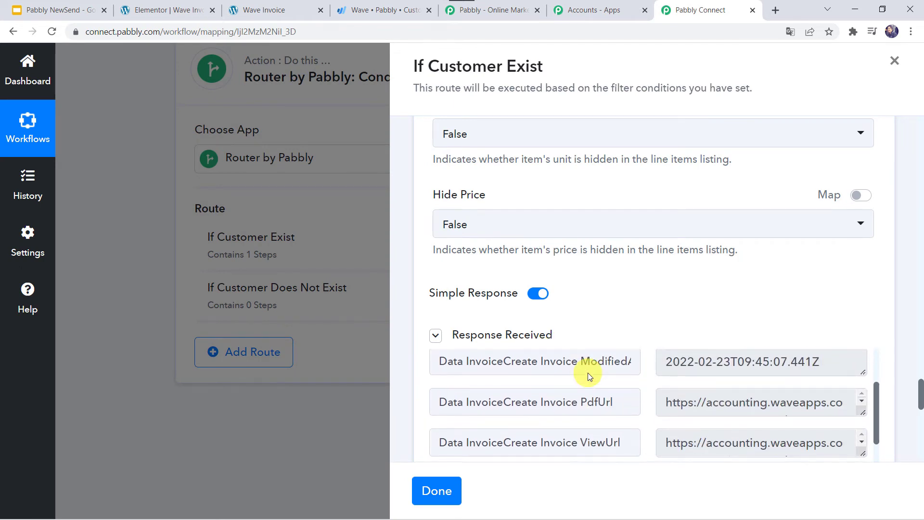
pyautogui.click(382, 15)
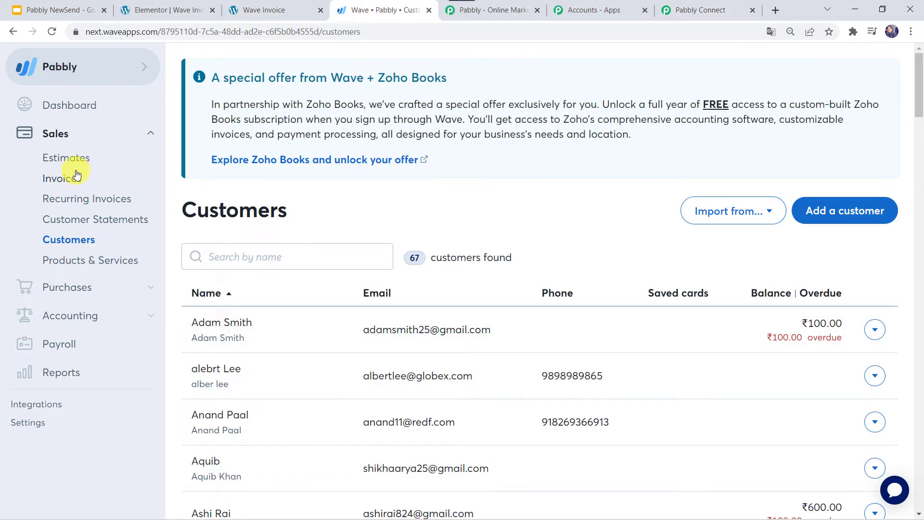
# - Open the newest draft invoice and check LED Bulb, 100 × ₹150.00, ₹15,000.00 due February 26, 2022
pyautogui.click(62, 179)
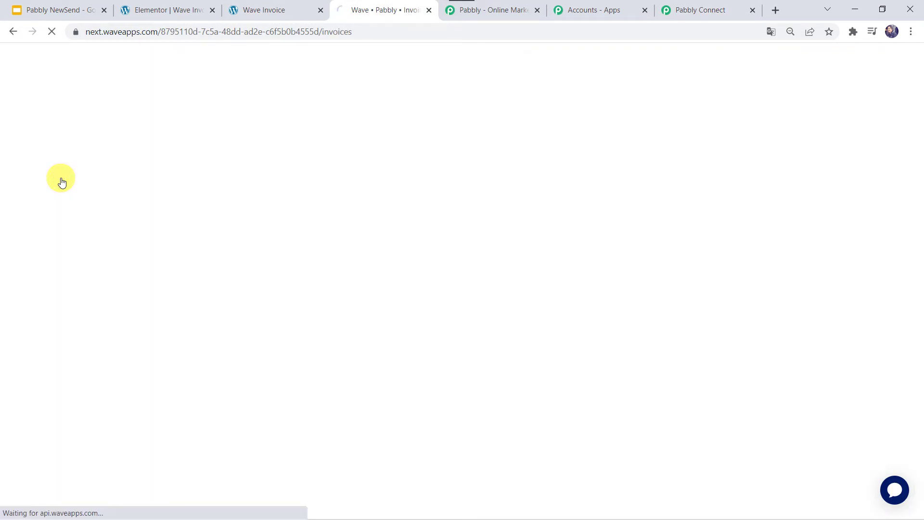
pyautogui.scroll(-4, 577, 385)
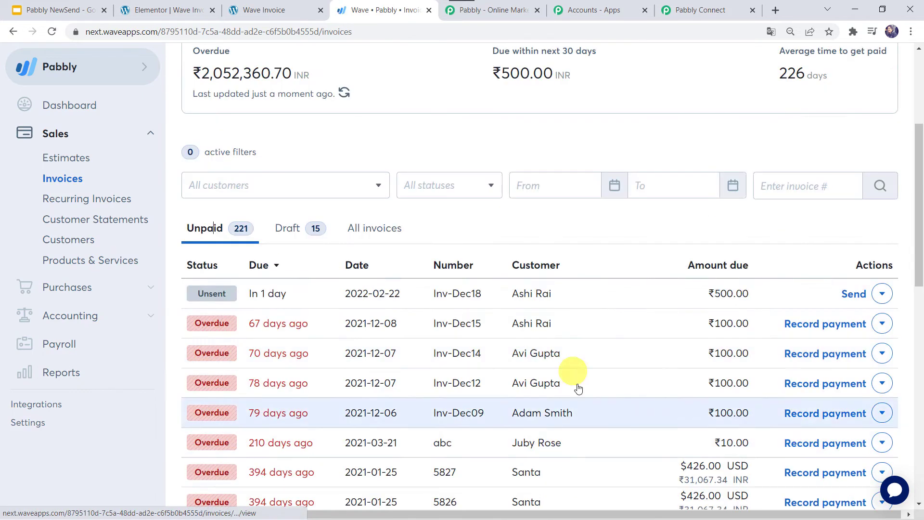
pyautogui.click(295, 234)
pyautogui.moveTo(455, 287)
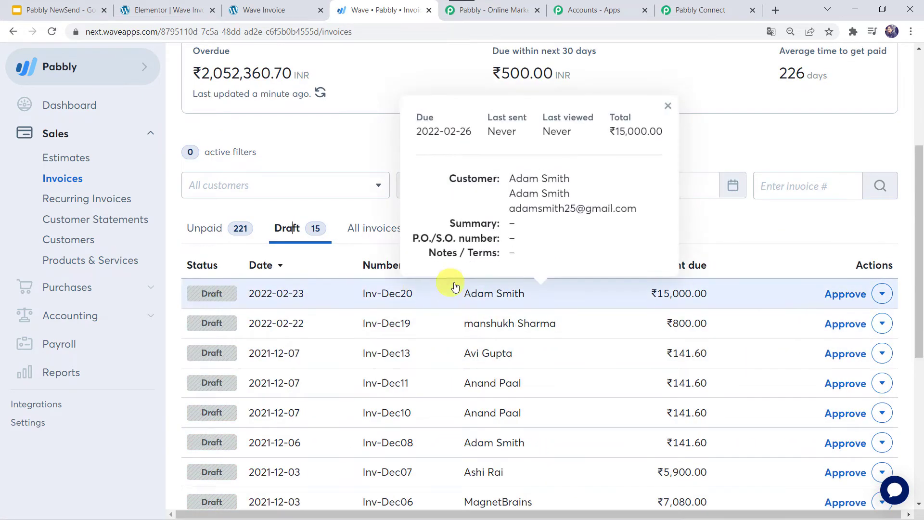
pyautogui.click(511, 294)
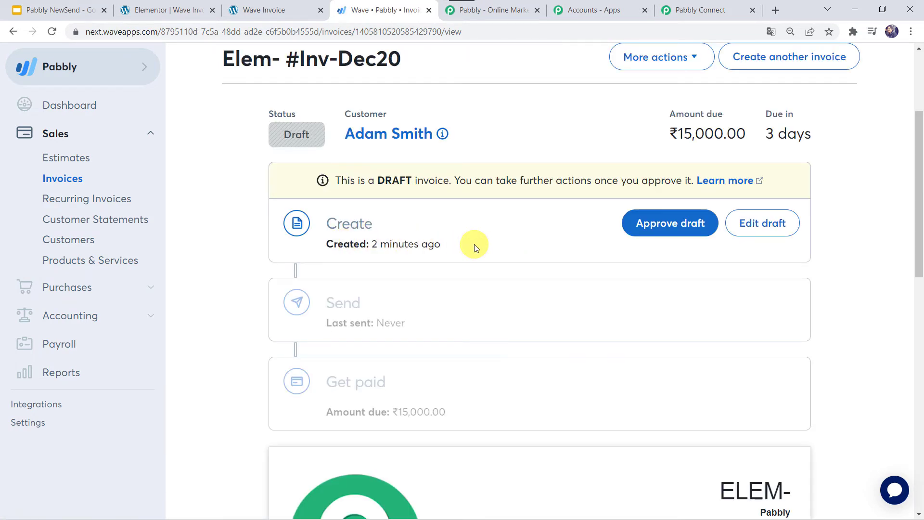
pyautogui.scroll(-8, 476, 247)
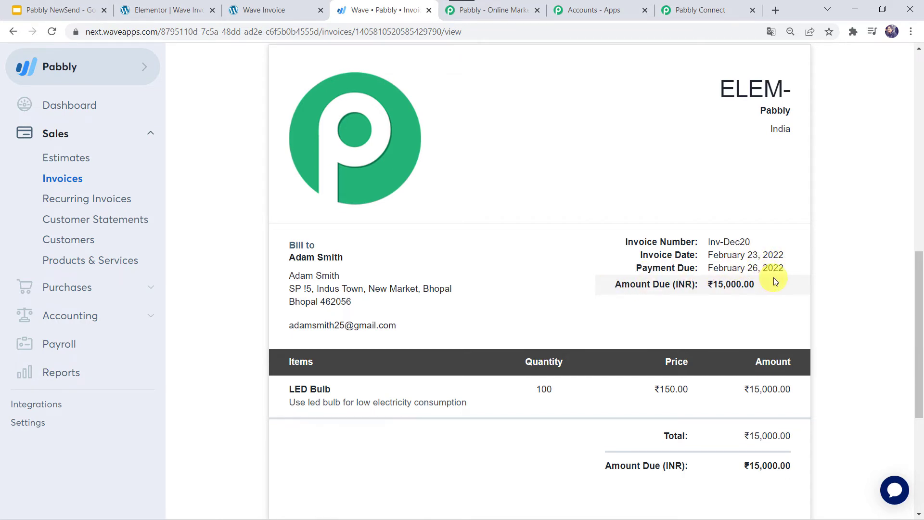
pyautogui.scroll(-2, 724, 284)
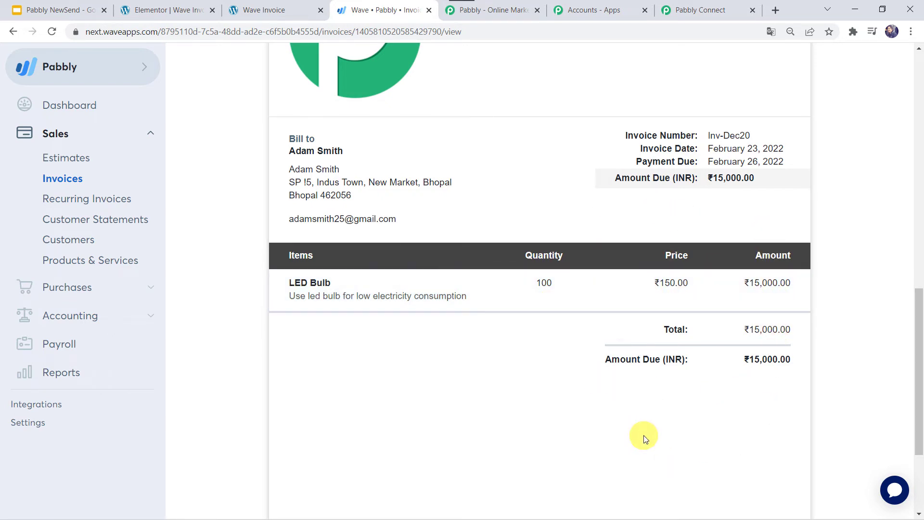
pyautogui.scroll(2, 409, 276)
pyautogui.scroll(8, 369, 267)
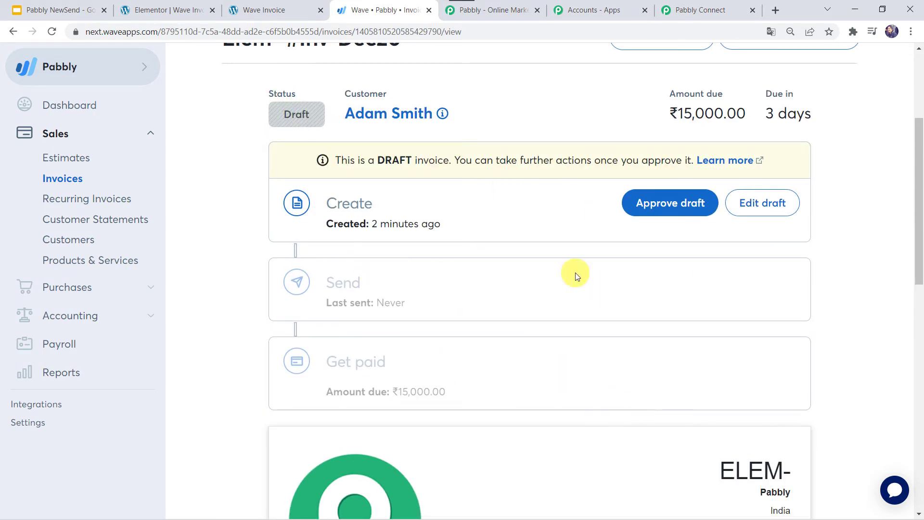
# - Back in Pabbly Connect, confirm Invoice Status stays DRAFT and close the If Customer Exist route
pyautogui.click(692, 10)
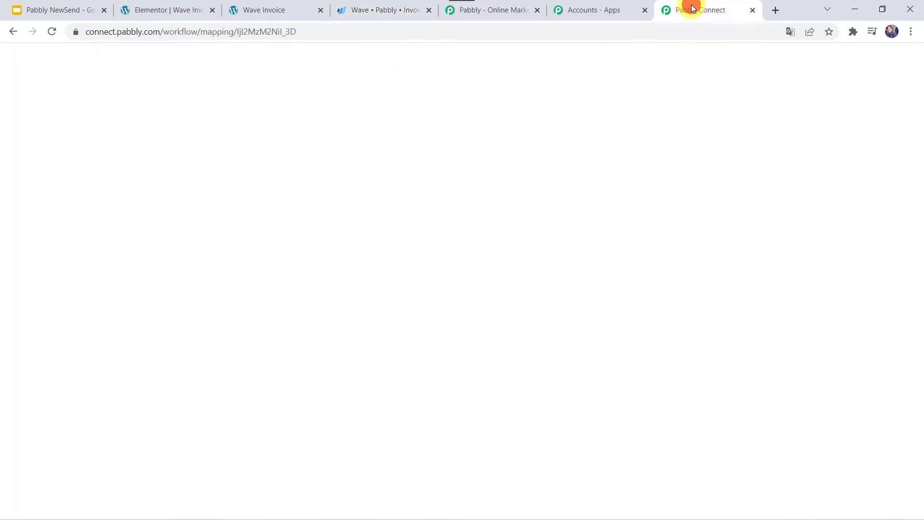
pyautogui.scroll(20, 580, 184)
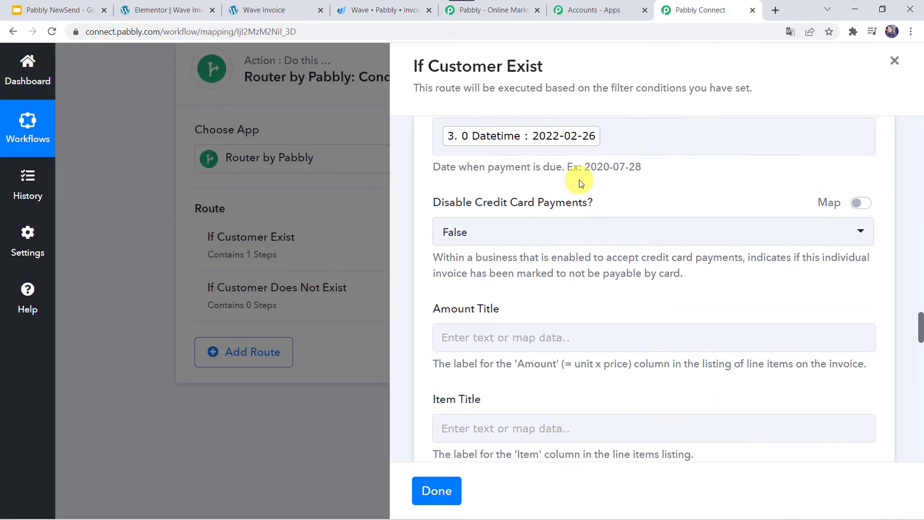
pyautogui.scroll(7, 579, 180)
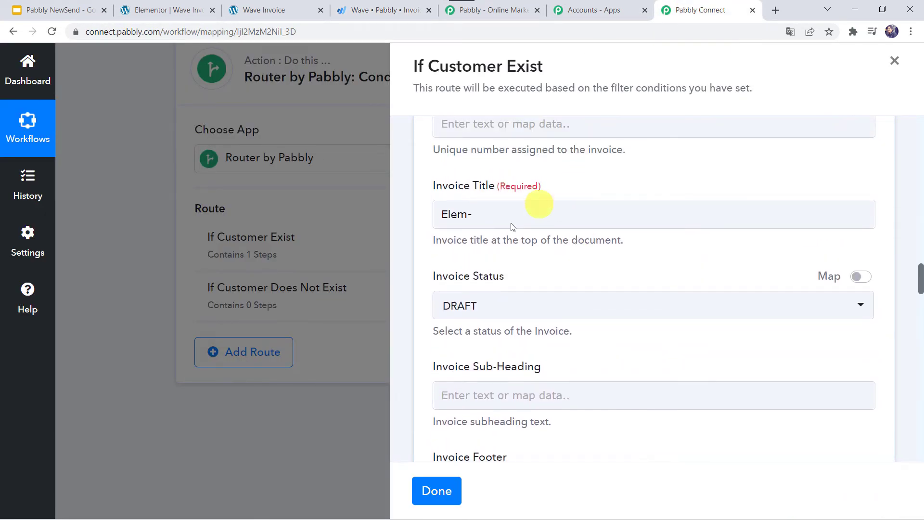
pyautogui.click(527, 312)
pyautogui.scroll(-1, 495, 426)
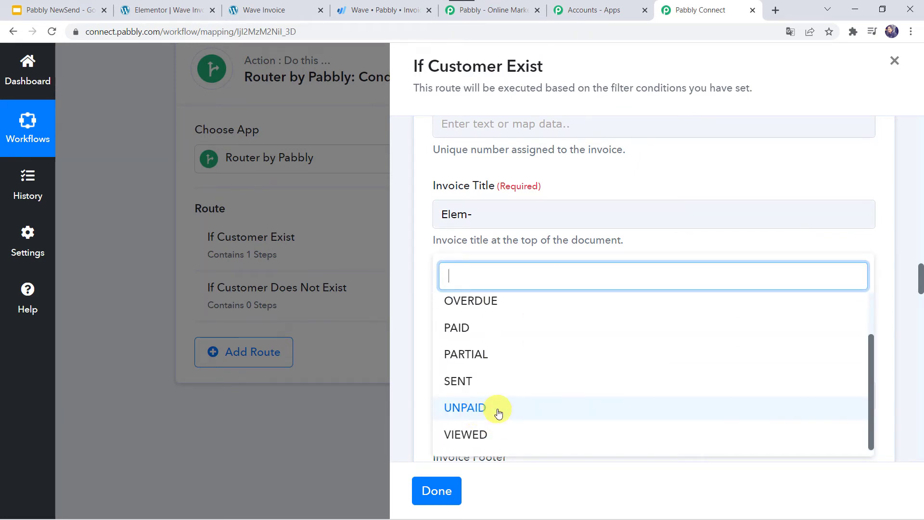
pyautogui.click(596, 182)
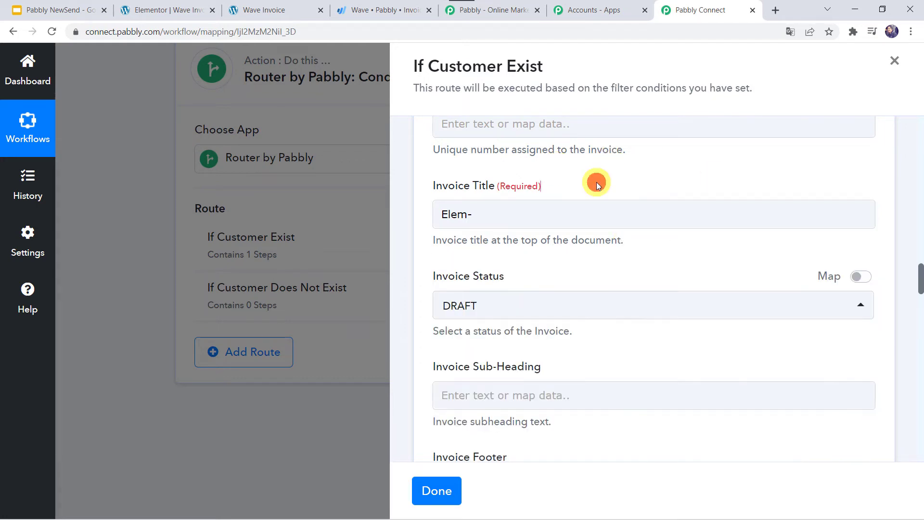
pyautogui.scroll(-6, 596, 182)
pyautogui.scroll(-10, 596, 182)
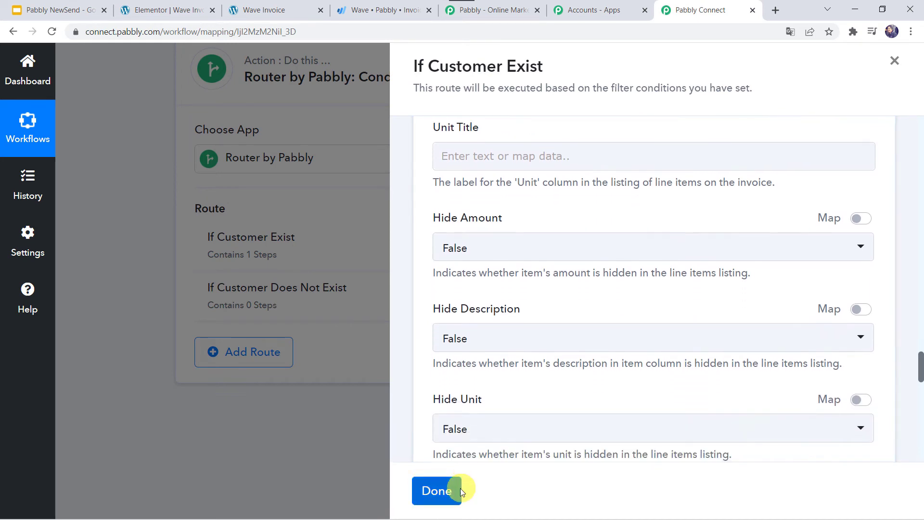
pyautogui.click(458, 490)
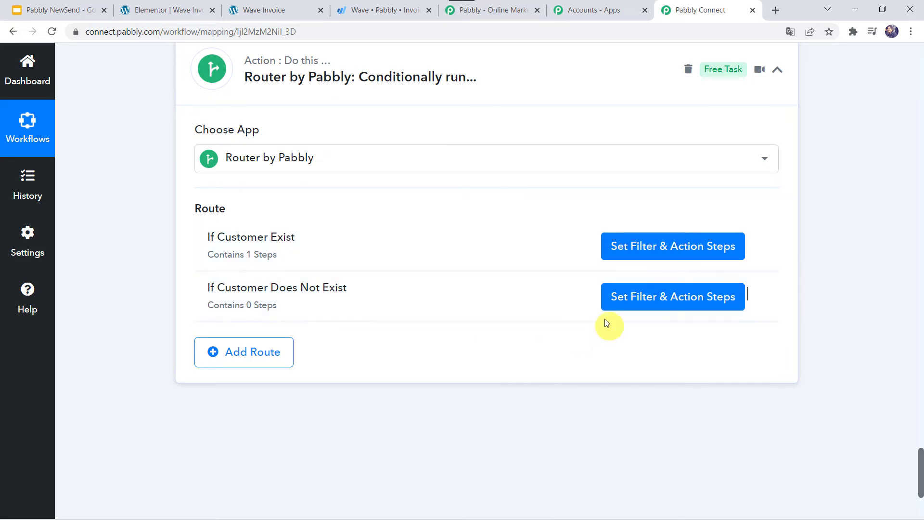
# - Set the route filter's label to the Wave lookup's Customers Edges 0 Node Id
pyautogui.click(644, 303)
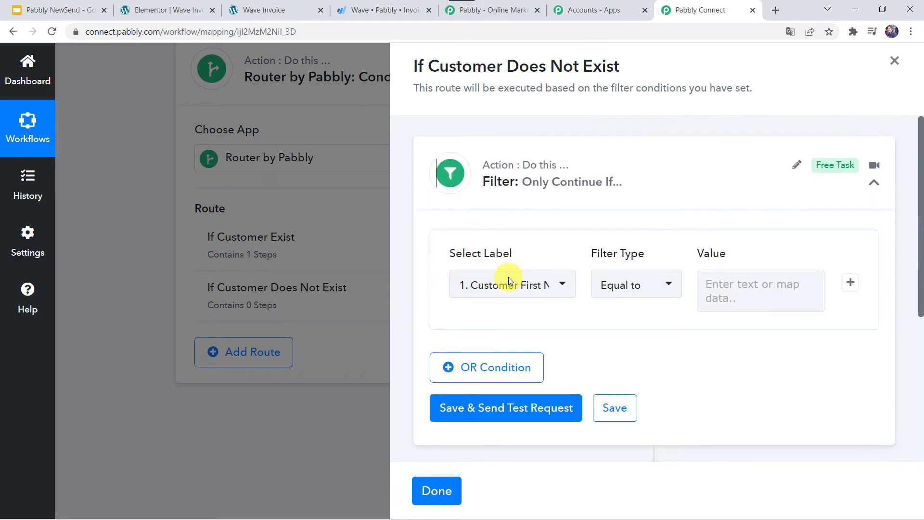
pyautogui.click(507, 291)
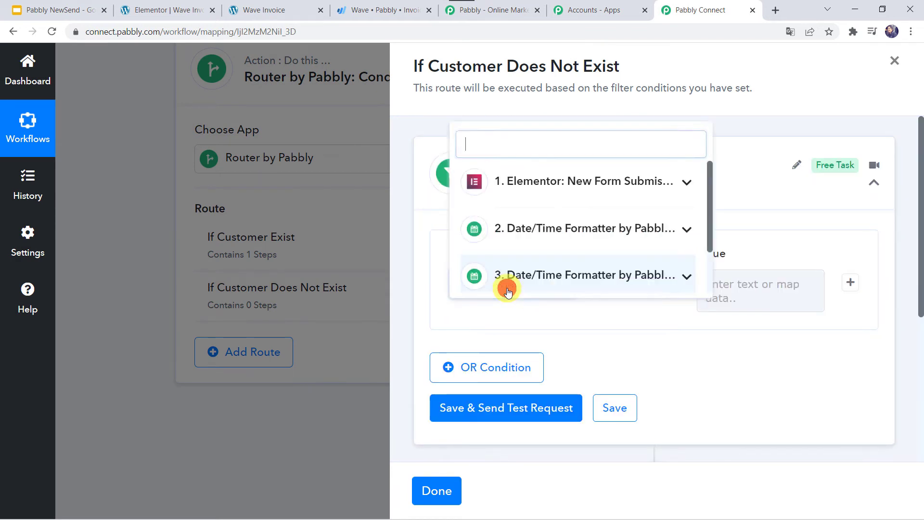
pyautogui.scroll(-1, 526, 241)
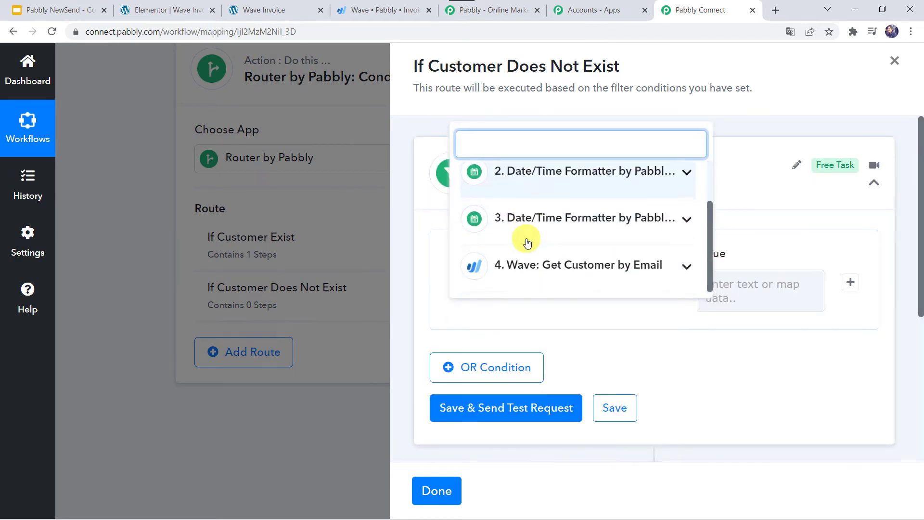
pyautogui.click(542, 264)
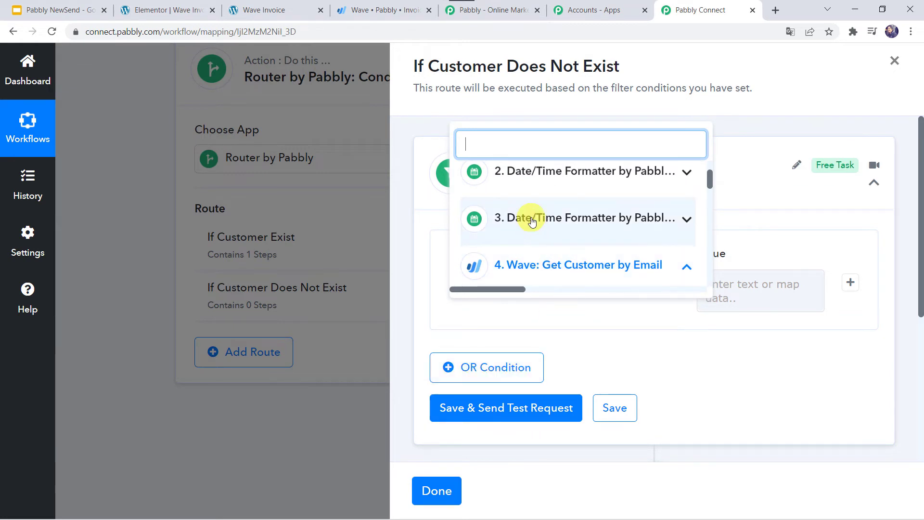
pyautogui.scroll(-3, 529, 217)
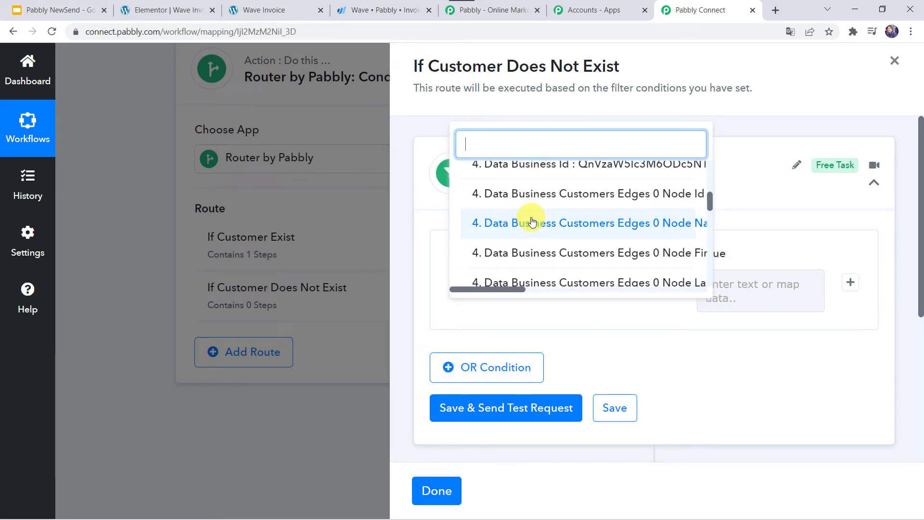
pyautogui.scroll(1, 531, 222)
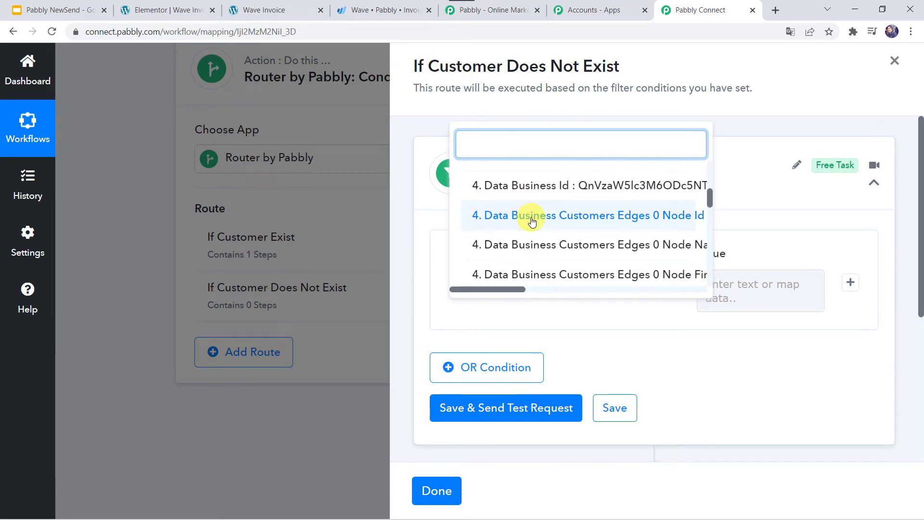
pyautogui.hscroll(2, 667, 221)
pyautogui.click(665, 217)
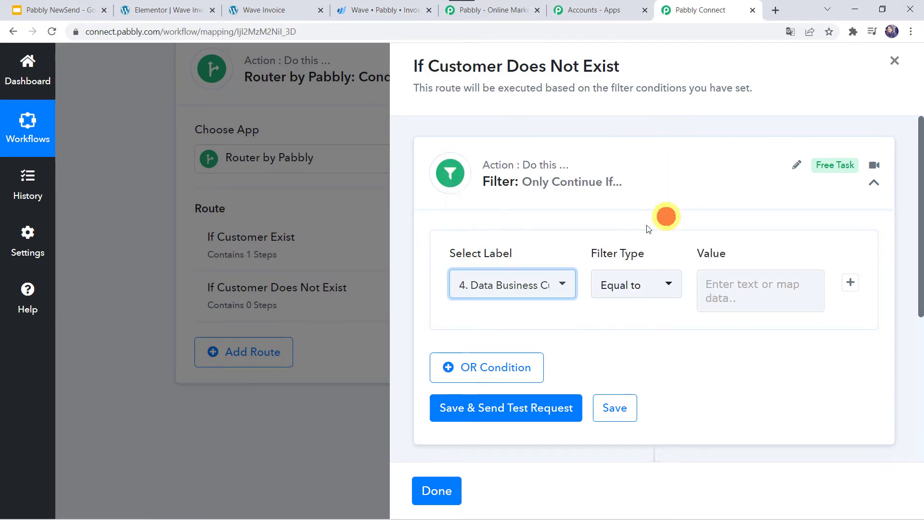
# - Set the filter type to Does not exist and test it, getting Condition is false
pyautogui.click(627, 284)
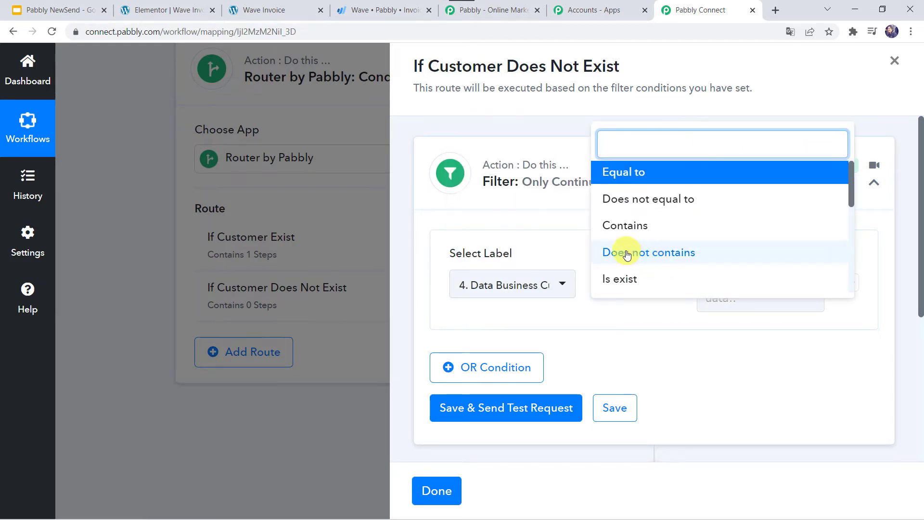
pyautogui.scroll(-1, 645, 246)
pyautogui.scroll(-1, 648, 248)
pyautogui.click(665, 238)
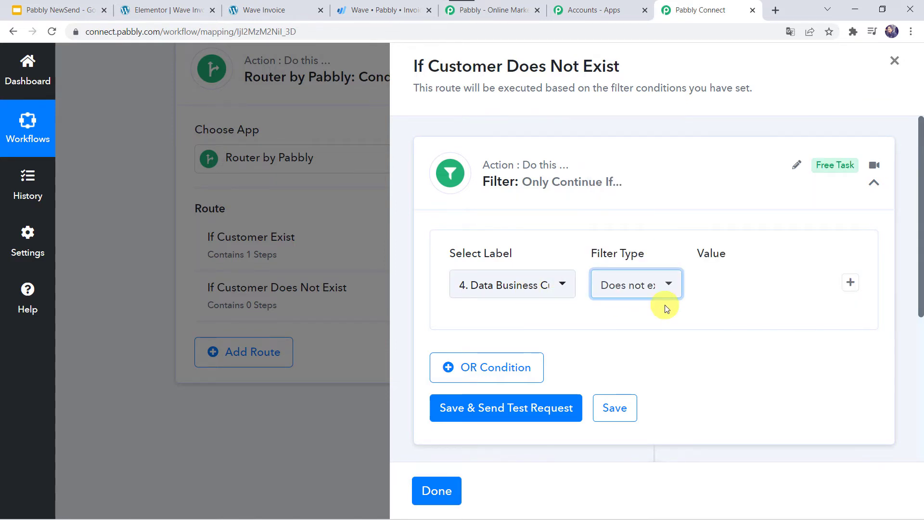
pyautogui.click(487, 413)
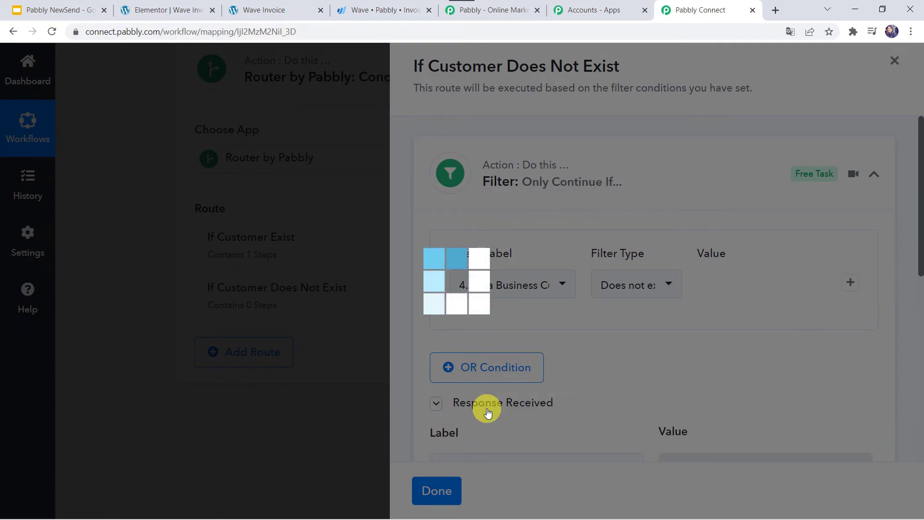
pyautogui.scroll(-3, 668, 377)
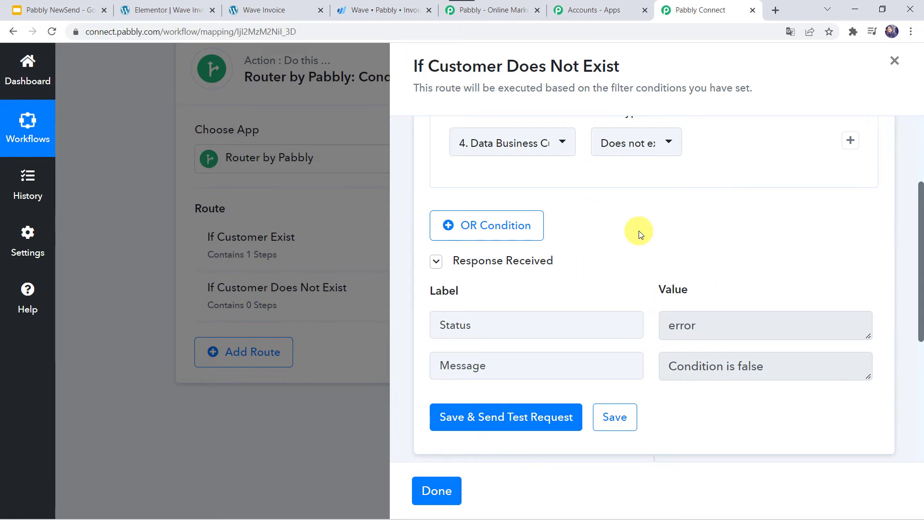
pyautogui.scroll(-4, 639, 233)
pyautogui.scroll(4, 639, 233)
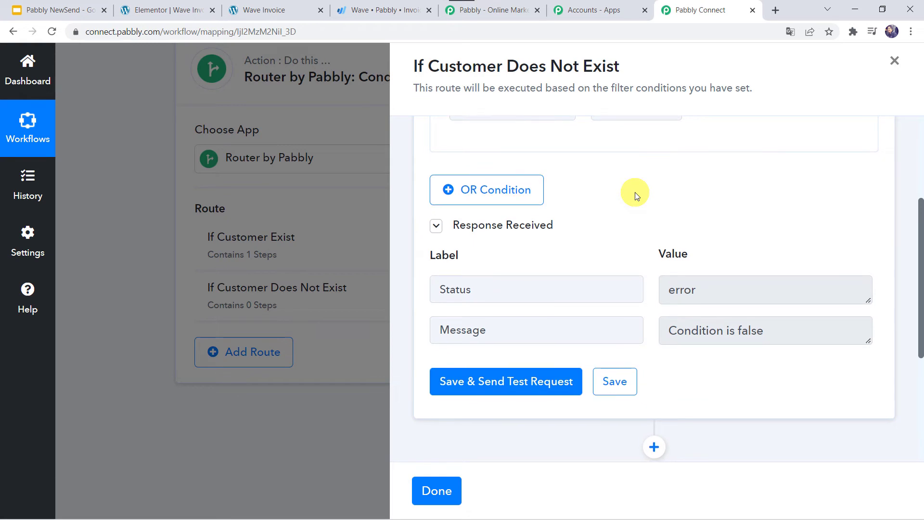
pyautogui.scroll(-4, 634, 192)
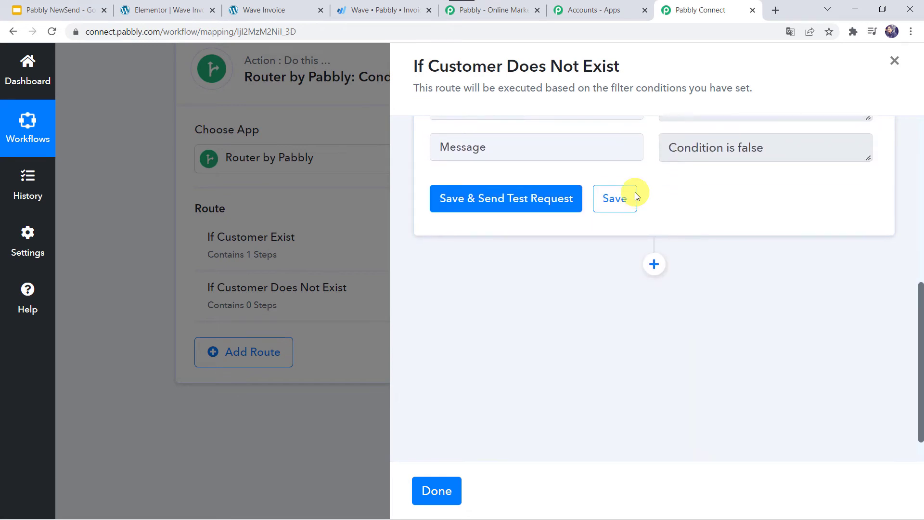
# - Add a Wave Create a Customer step to the route using the existing Wave #17 connection
pyautogui.click(654, 261)
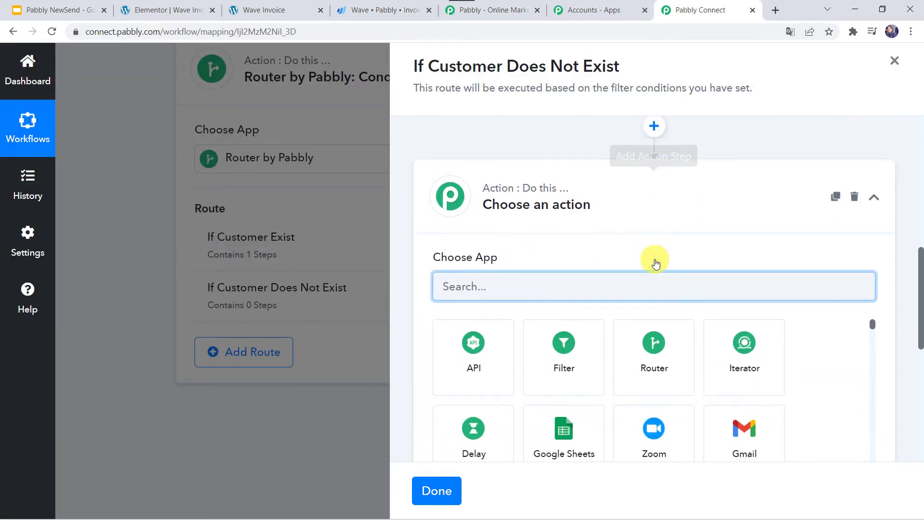
pyautogui.write('wav')
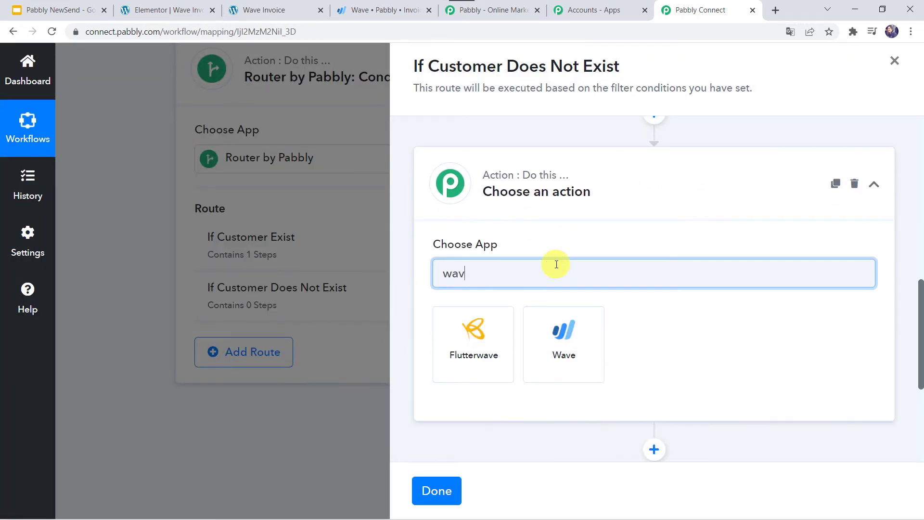
pyautogui.click(567, 357)
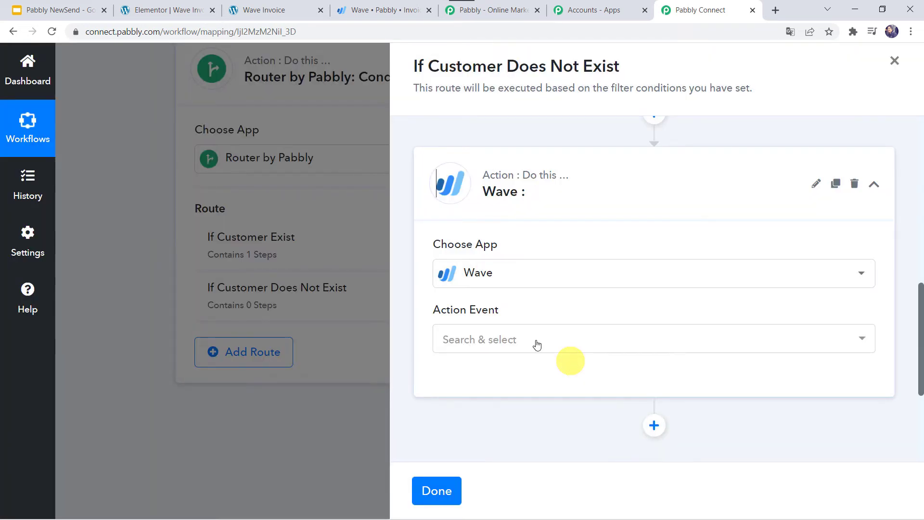
pyautogui.click(483, 339)
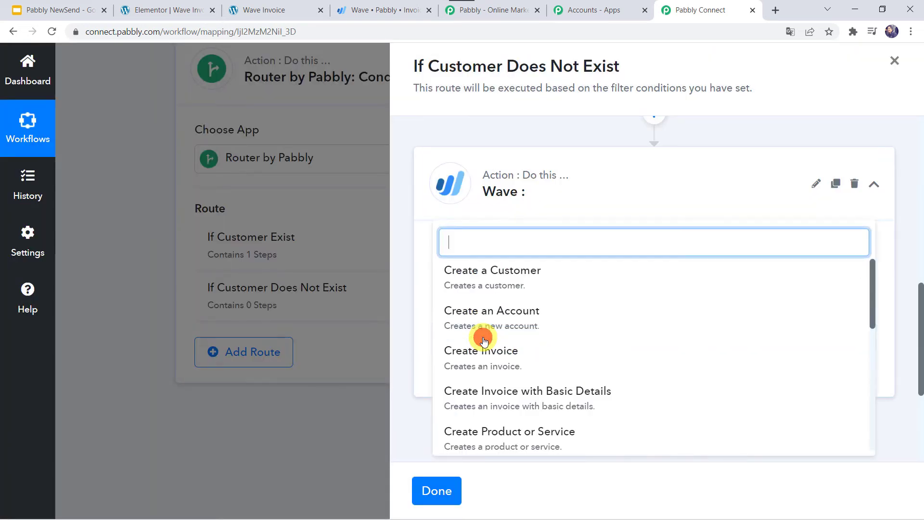
pyautogui.click(516, 285)
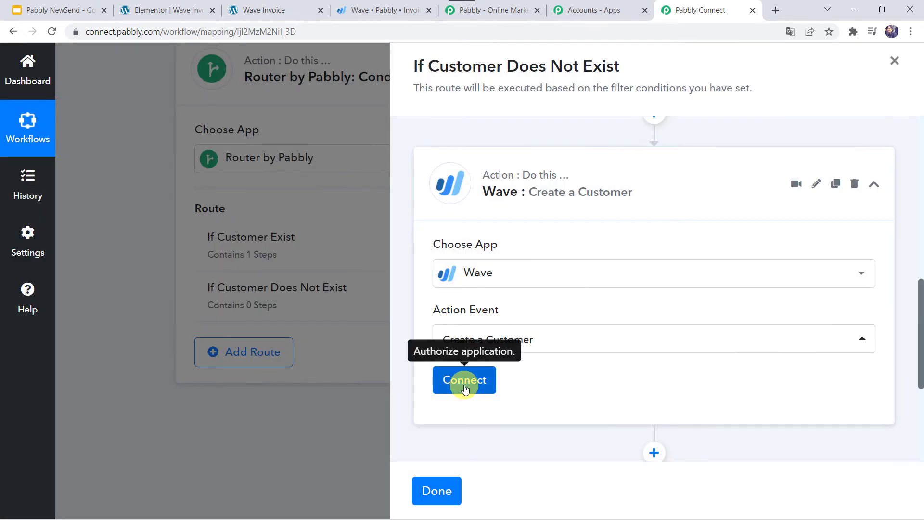
pyautogui.click(465, 383)
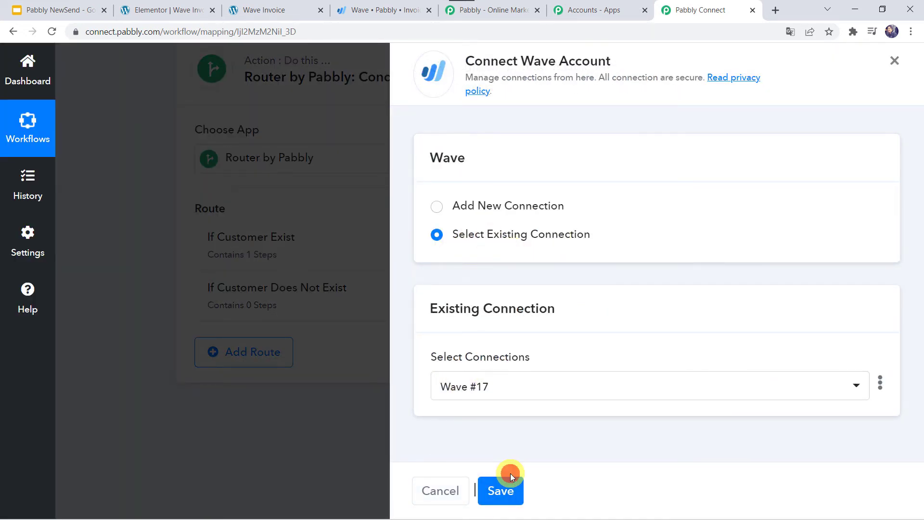
pyautogui.click(500, 493)
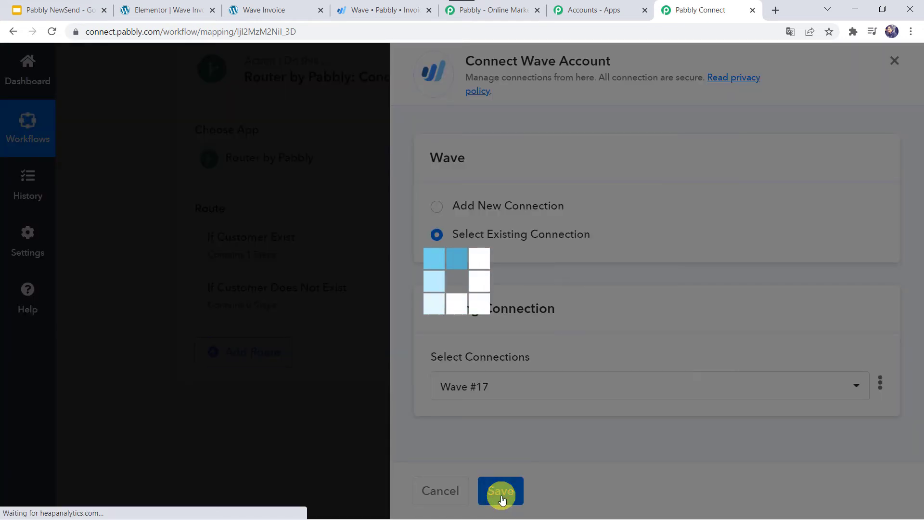
# - Map the customer name to the form's first name followed by its last name
pyautogui.scroll(-3, 570, 397)
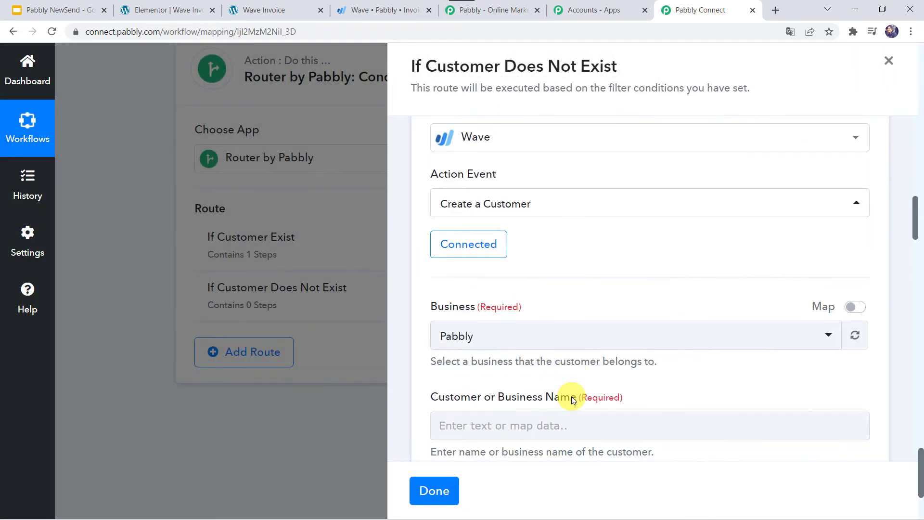
pyautogui.scroll(-1, 570, 397)
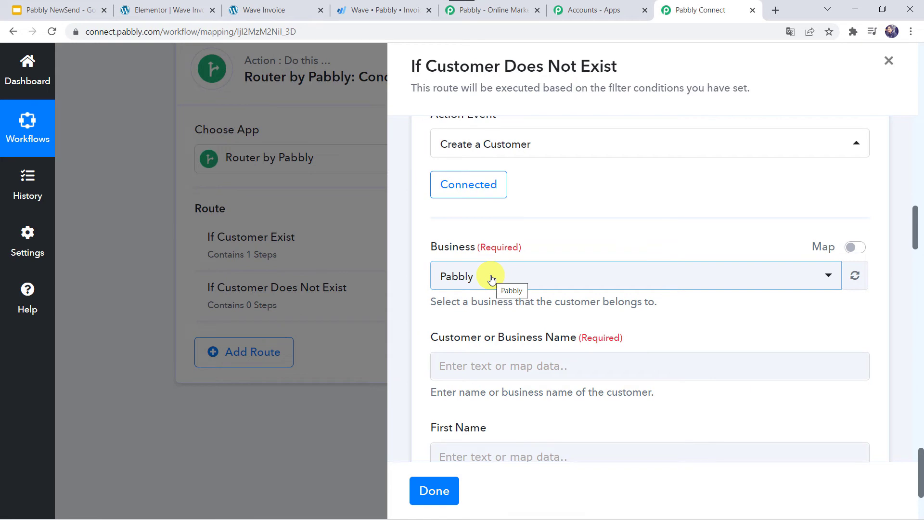
pyautogui.click(471, 363)
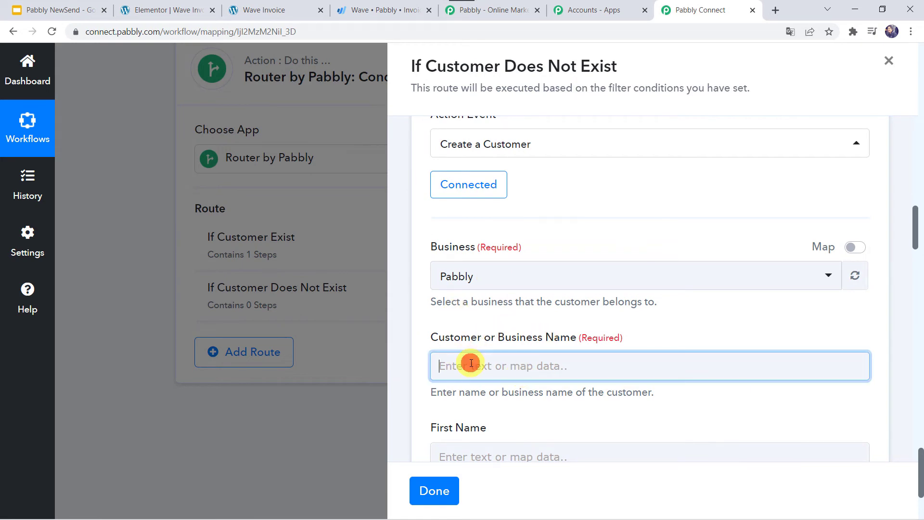
pyautogui.scroll(-3, 526, 279)
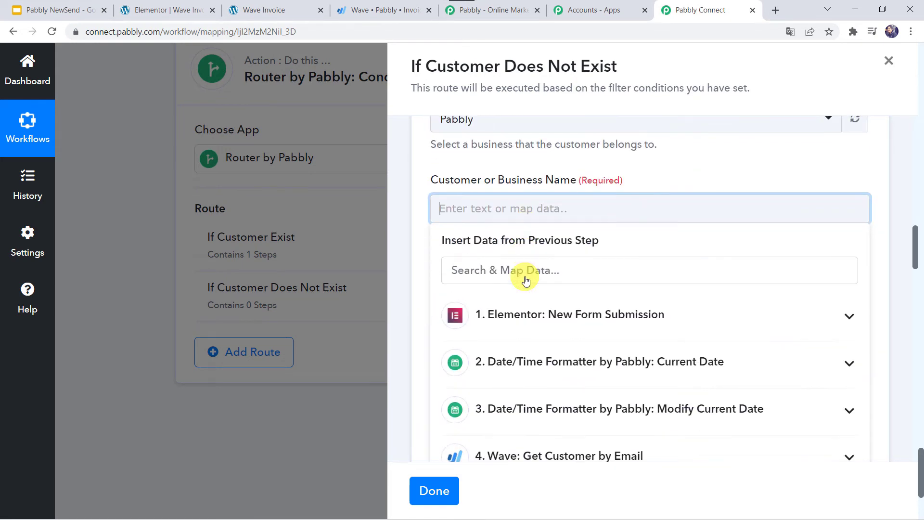
pyautogui.click(526, 311)
pyautogui.click(511, 360)
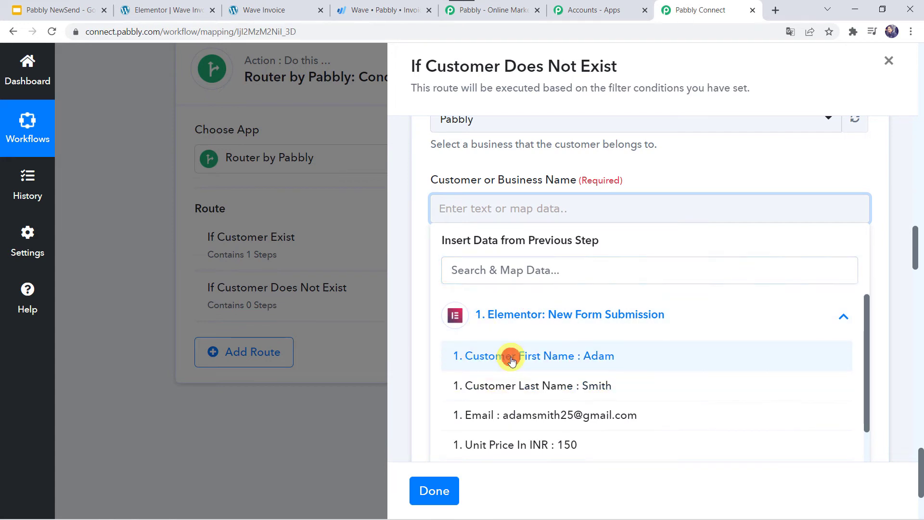
pyautogui.click(525, 324)
pyautogui.click(522, 402)
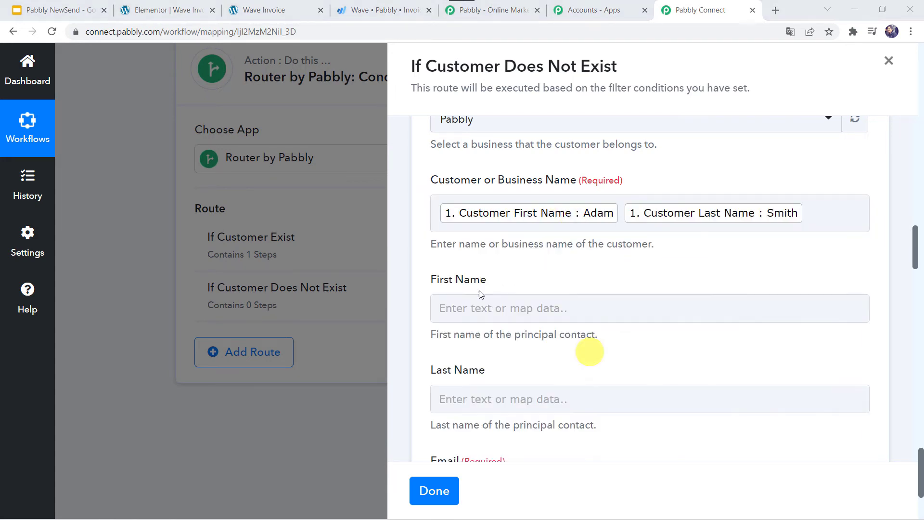
# - Map First Name and Last Name from the Elementor form's first and last name fields
pyautogui.click(458, 314)
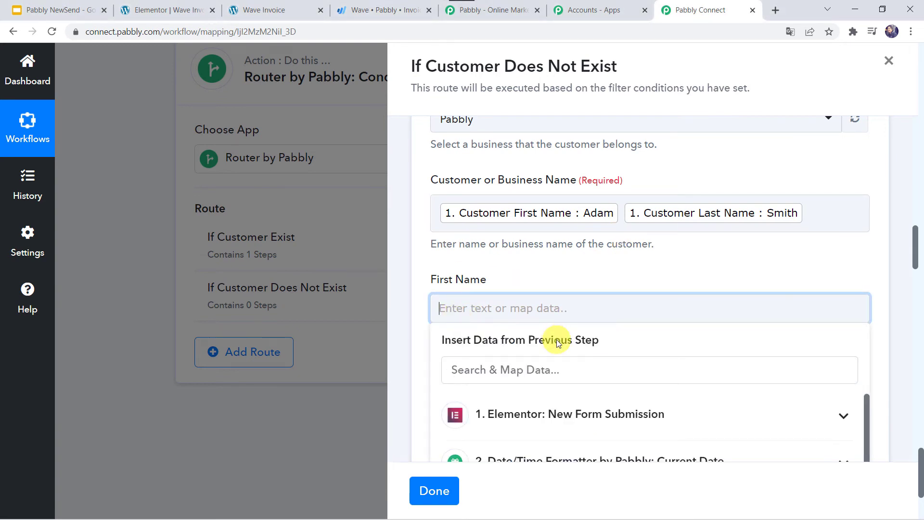
pyautogui.scroll(-3, 544, 342)
pyautogui.click(513, 304)
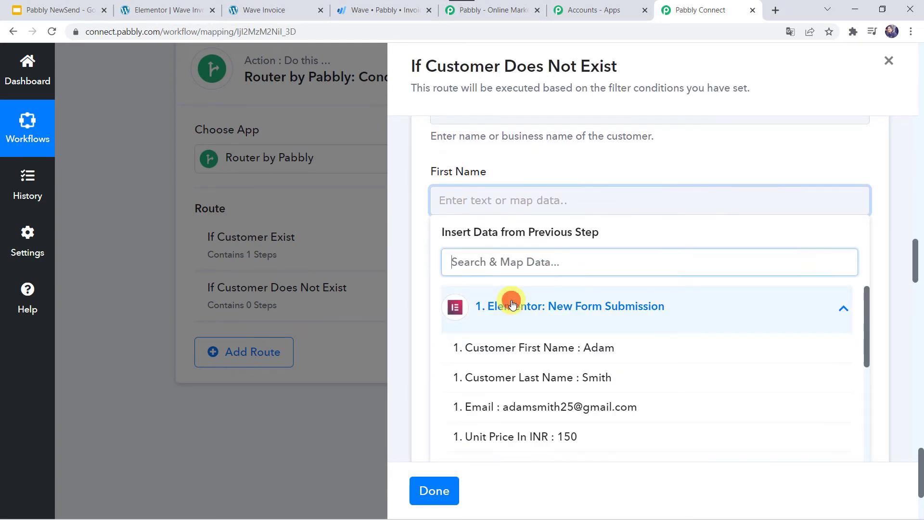
pyautogui.click(542, 355)
pyautogui.click(423, 264)
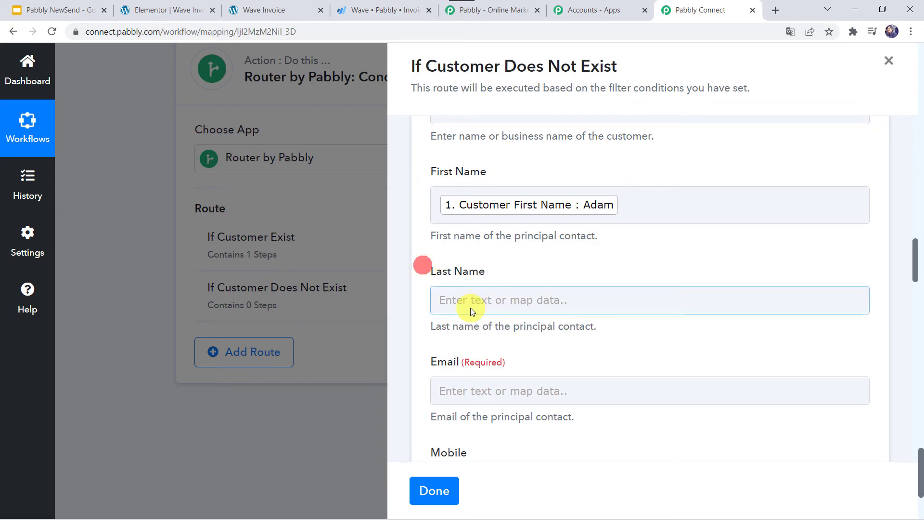
pyautogui.click(469, 308)
pyautogui.scroll(-3, 470, 308)
pyautogui.click(528, 238)
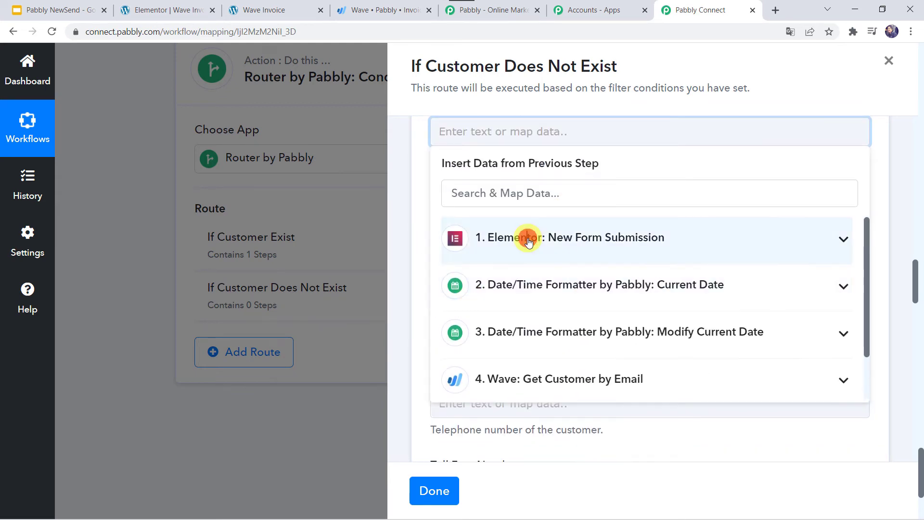
pyautogui.click(535, 318)
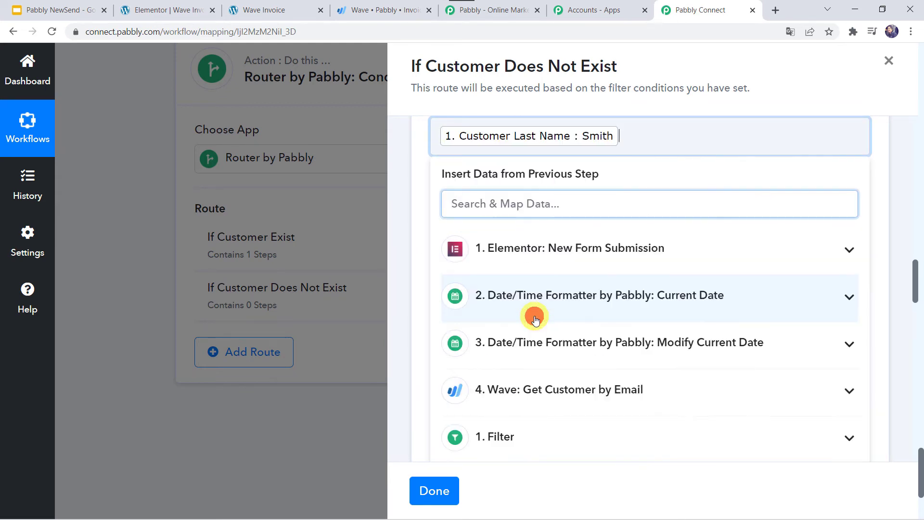
pyautogui.click(422, 251)
# - Map Email to the form's email address
pyautogui.scroll(-1, 421, 252)
pyautogui.click(457, 200)
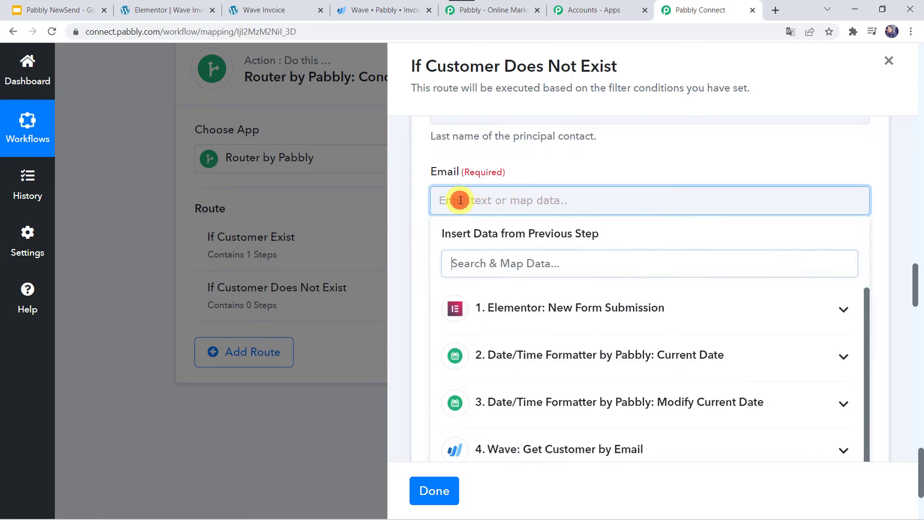
pyautogui.click(504, 304)
pyautogui.click(532, 408)
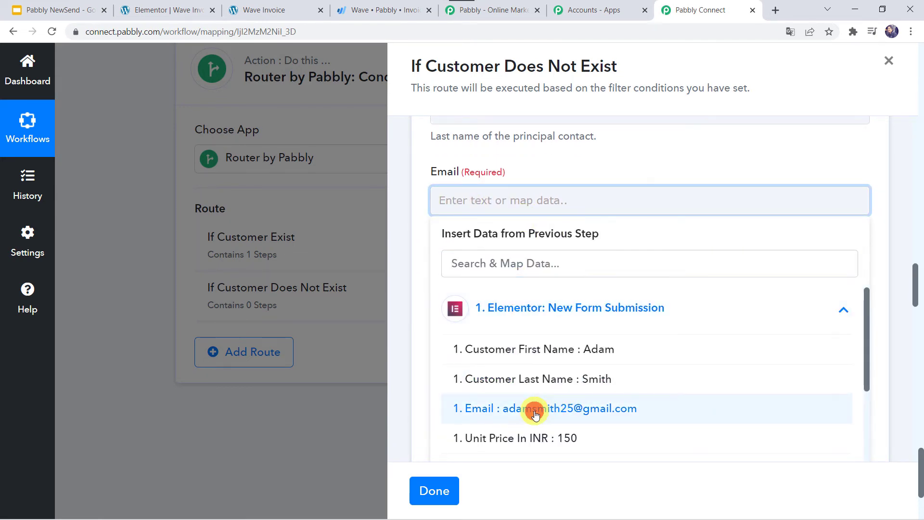
pyautogui.click(422, 290)
# - Set the new customer's default Currency to INR
pyautogui.scroll(-2, 422, 290)
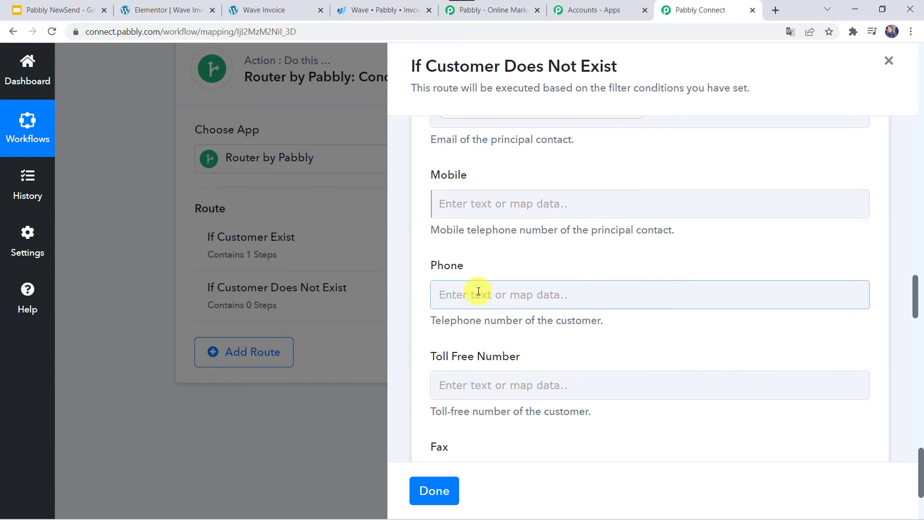
pyautogui.scroll(-7, 474, 404)
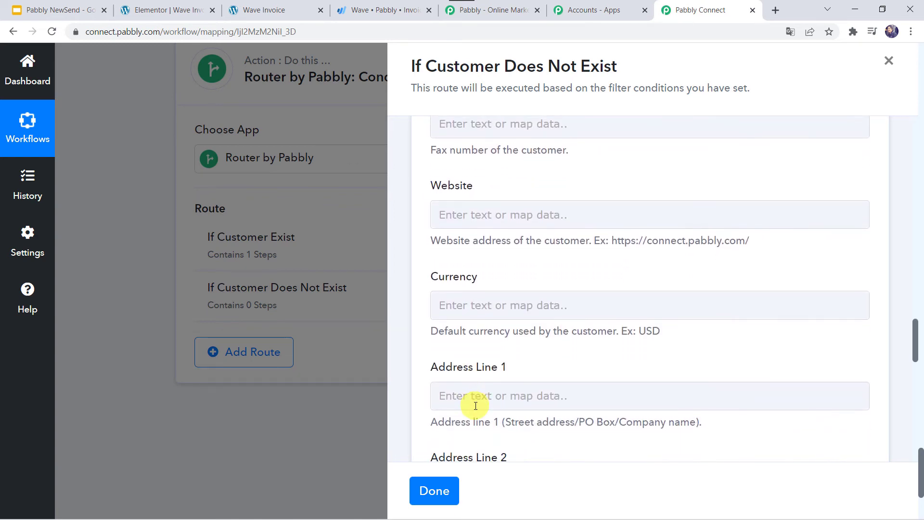
pyautogui.scroll(-3, 475, 406)
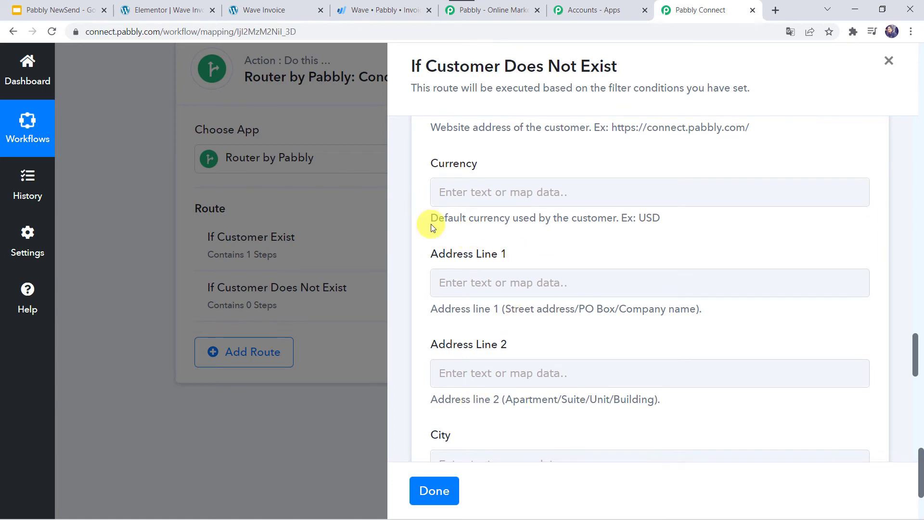
pyautogui.click(449, 191)
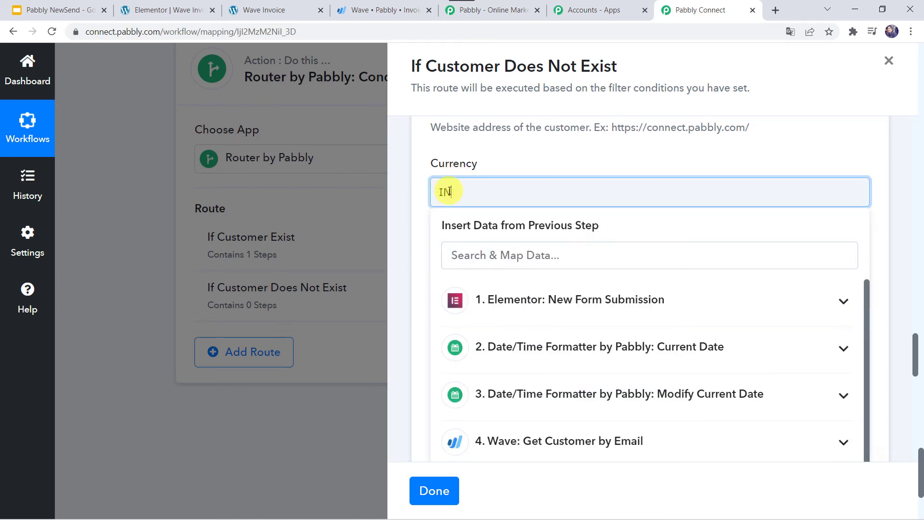
pyautogui.click(420, 206)
pyautogui.scroll(-5, 421, 206)
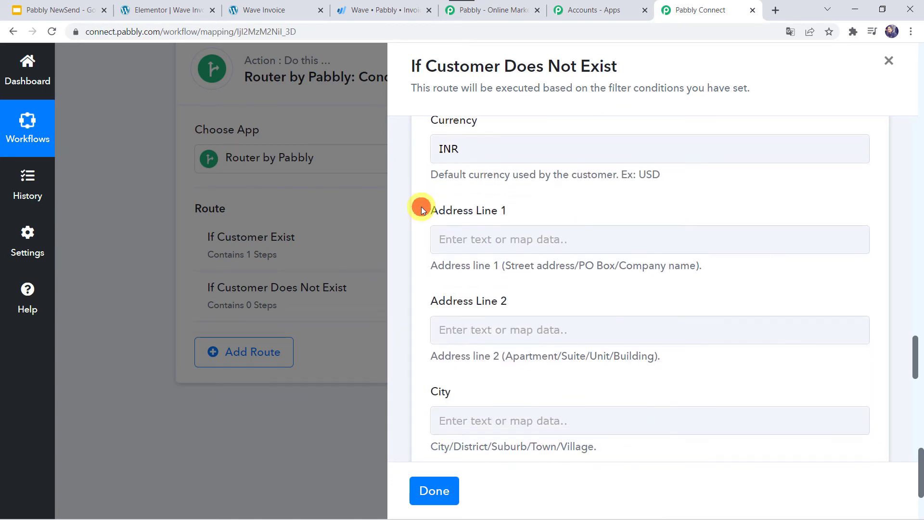
pyautogui.scroll(-3, 421, 207)
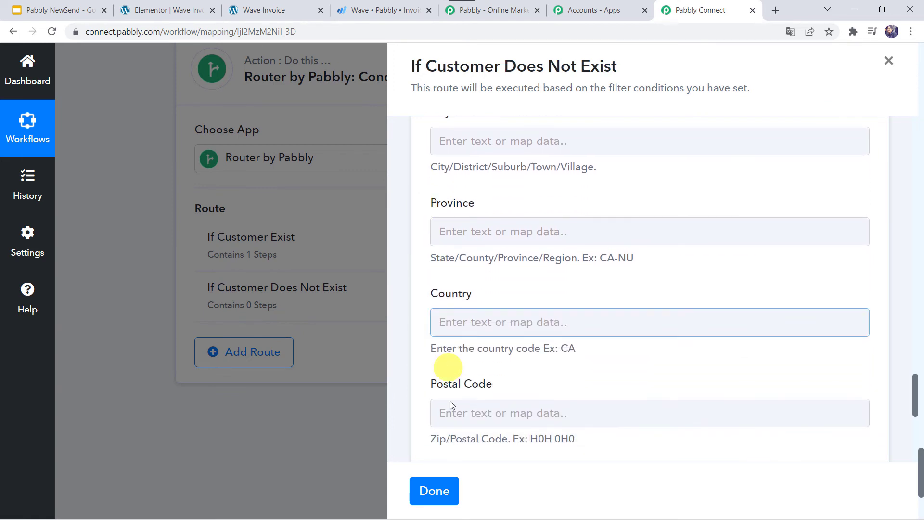
pyautogui.scroll(-4, 509, 289)
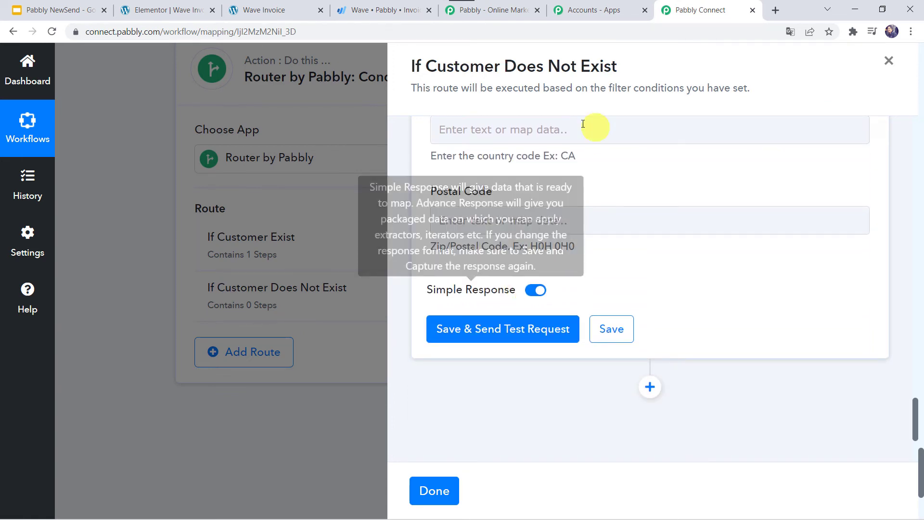
# - Test the Create a Customer step and review the returned DidSucceed, Customer Id and name values
pyautogui.click(495, 332)
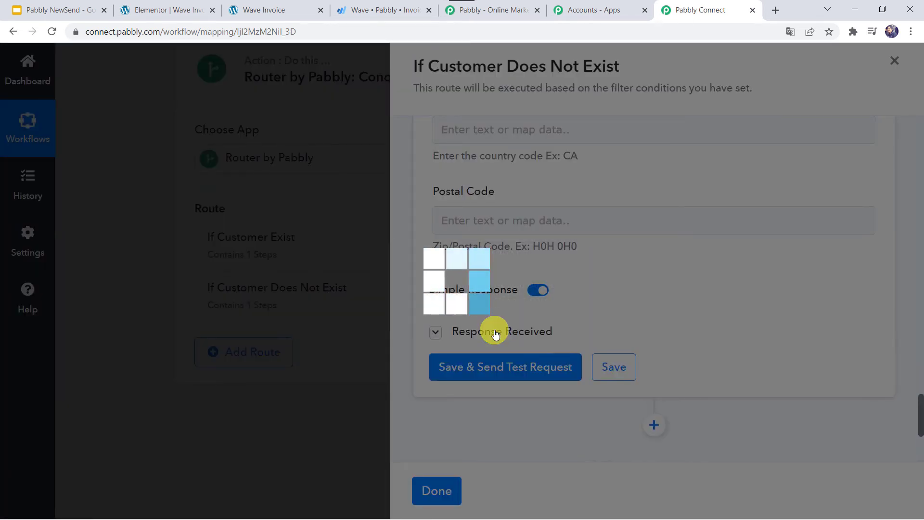
pyautogui.scroll(-3, 604, 276)
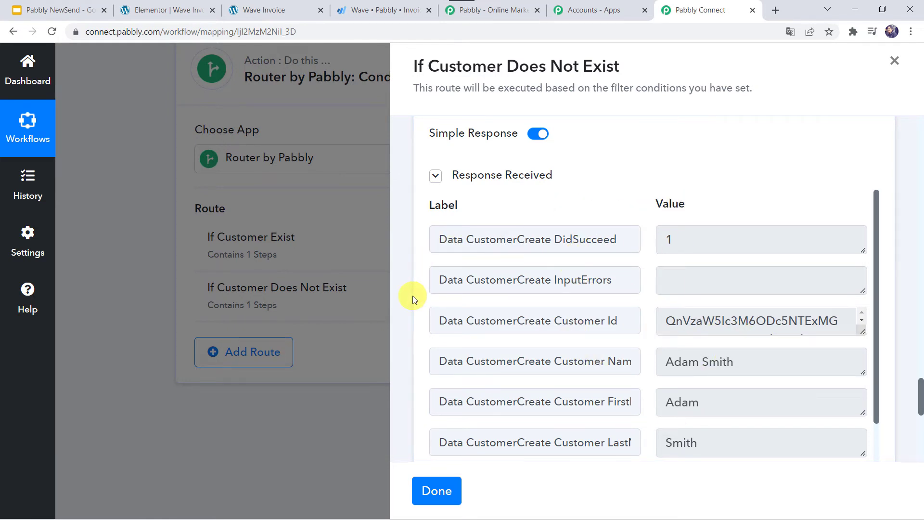
pyautogui.scroll(-10, 412, 295)
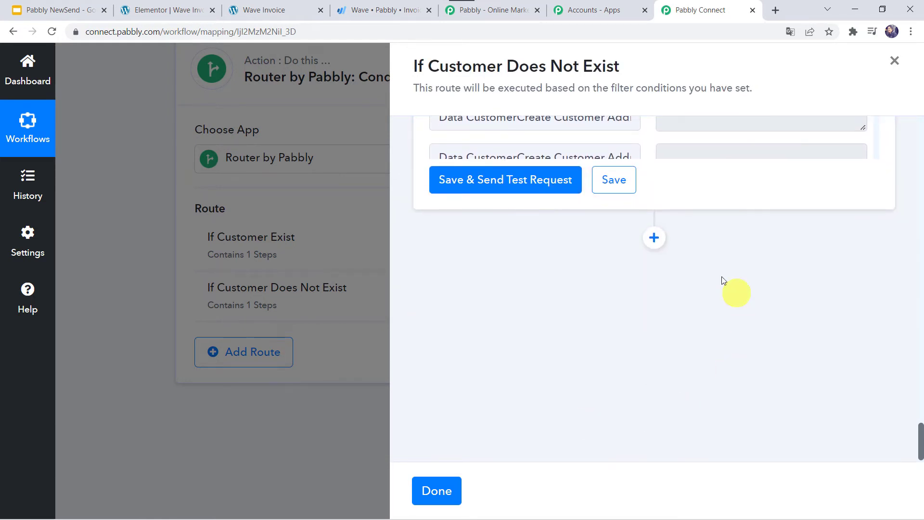
# - Add a Wave Create Invoice action step using the existing Wave #17 connection
pyautogui.click(653, 237)
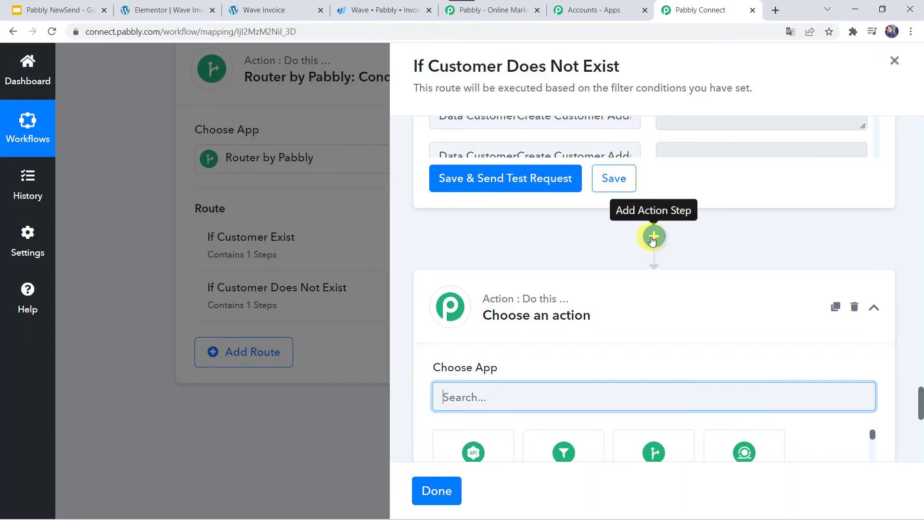
pyautogui.write('w')
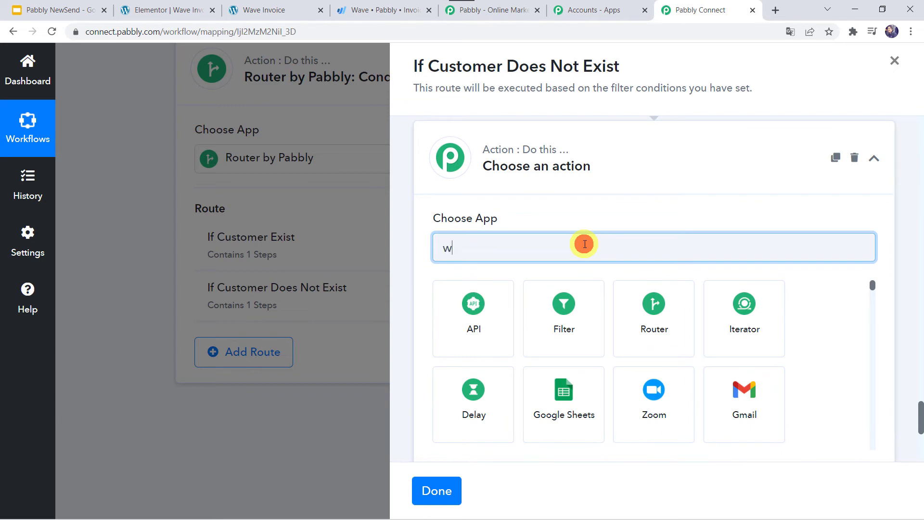
pyautogui.write('ave')
pyautogui.click(556, 303)
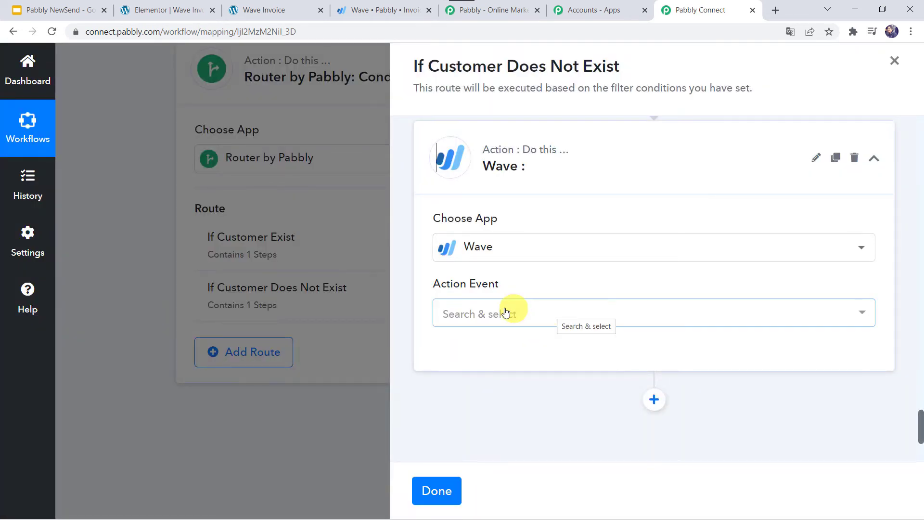
pyautogui.click(489, 310)
pyautogui.scroll(-1, 489, 312)
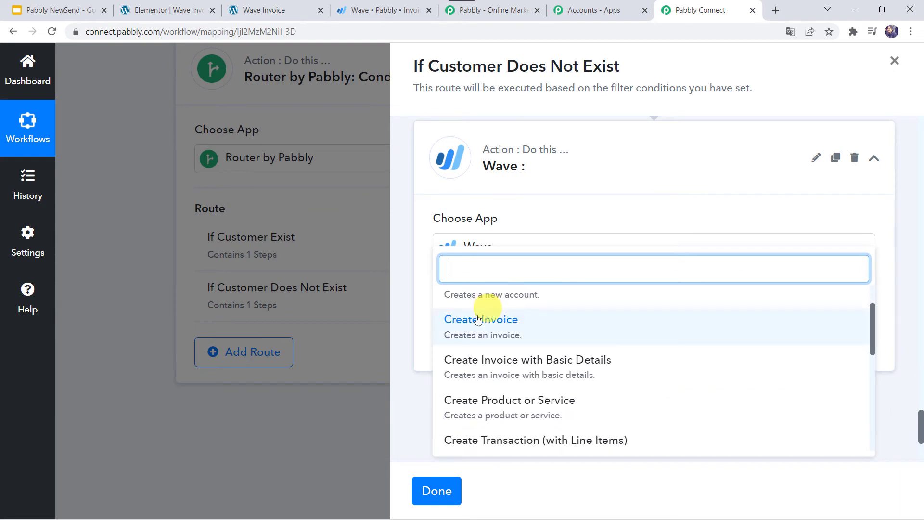
pyautogui.click(504, 323)
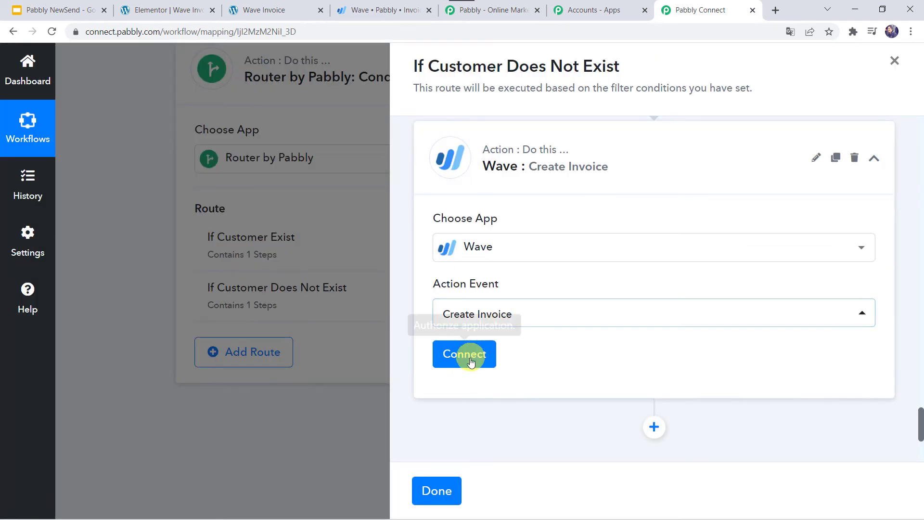
pyautogui.click(469, 358)
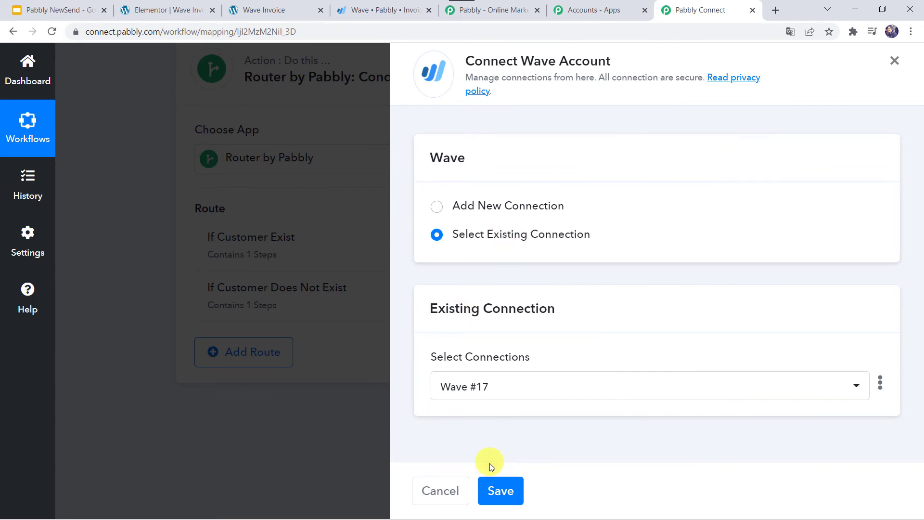
pyautogui.click(498, 499)
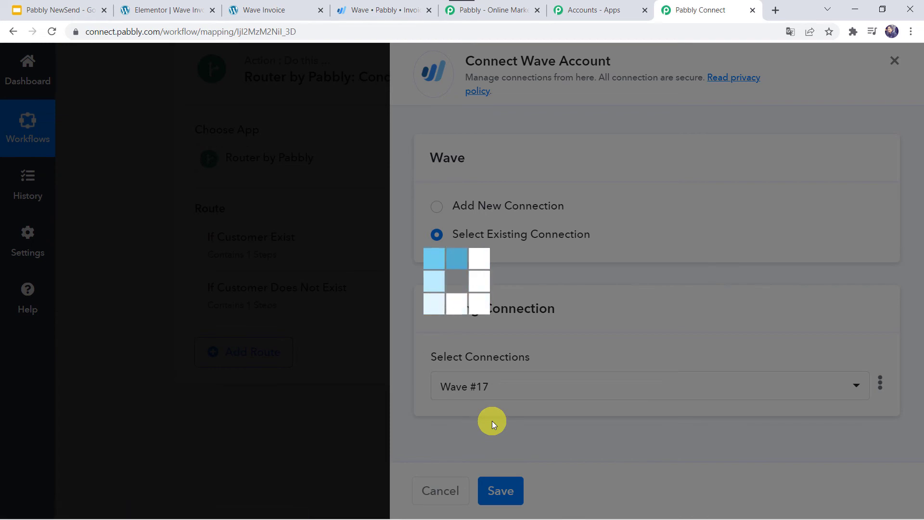
pyautogui.scroll(-3, 492, 421)
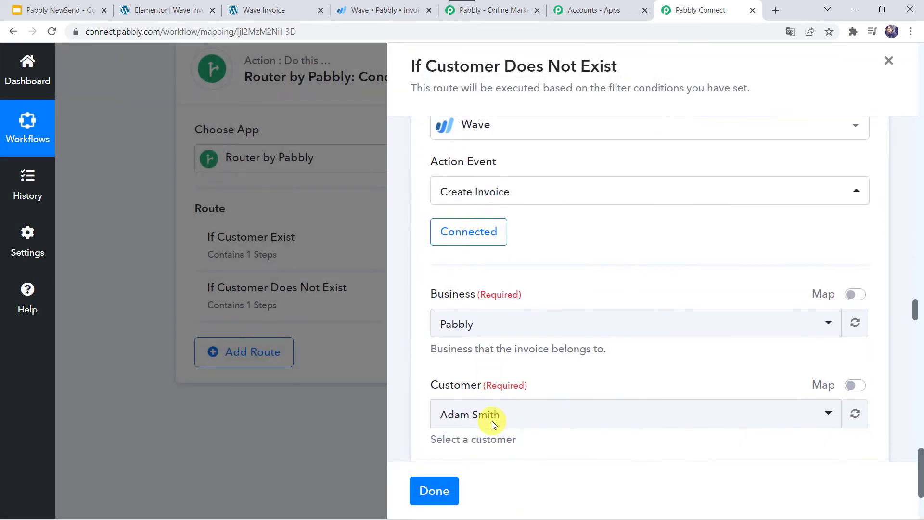
# - Replace the hard-coded invoice Customer with the Customer Id from 2. Wave: Create a Customer
pyautogui.scroll(-4, 537, 313)
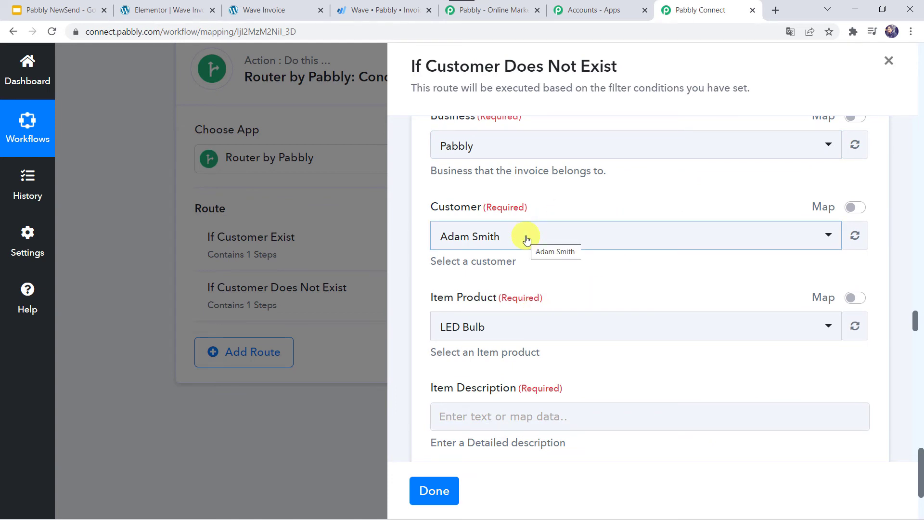
pyautogui.click(857, 208)
pyautogui.click(703, 237)
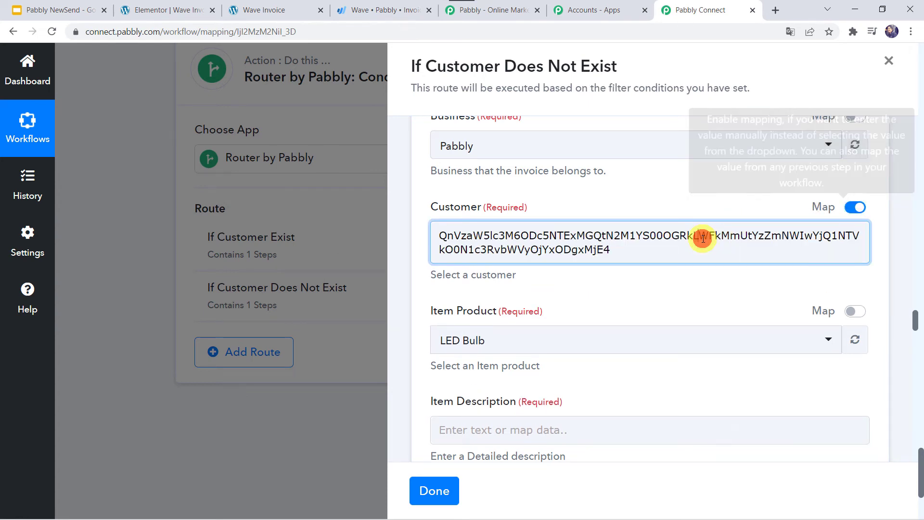
pyautogui.doubleClick(703, 238)
pyautogui.press('BackSpace')
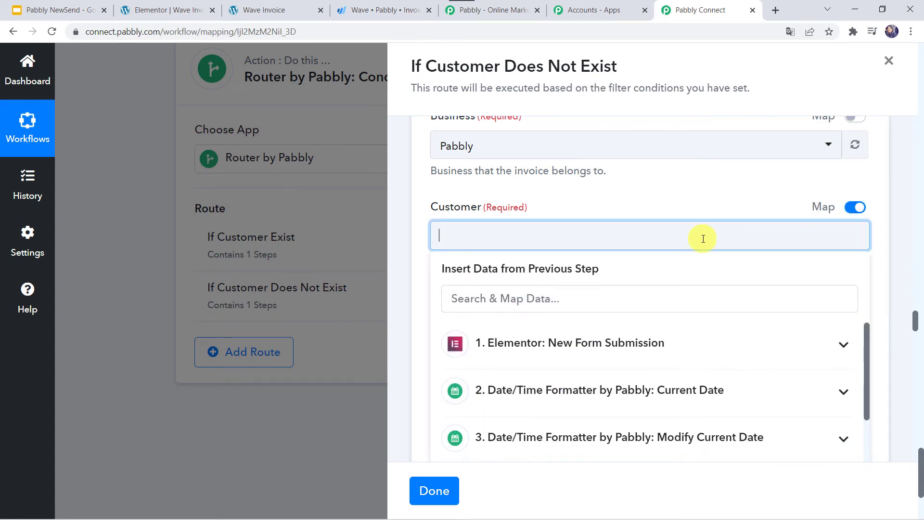
pyautogui.scroll(-3, 543, 381)
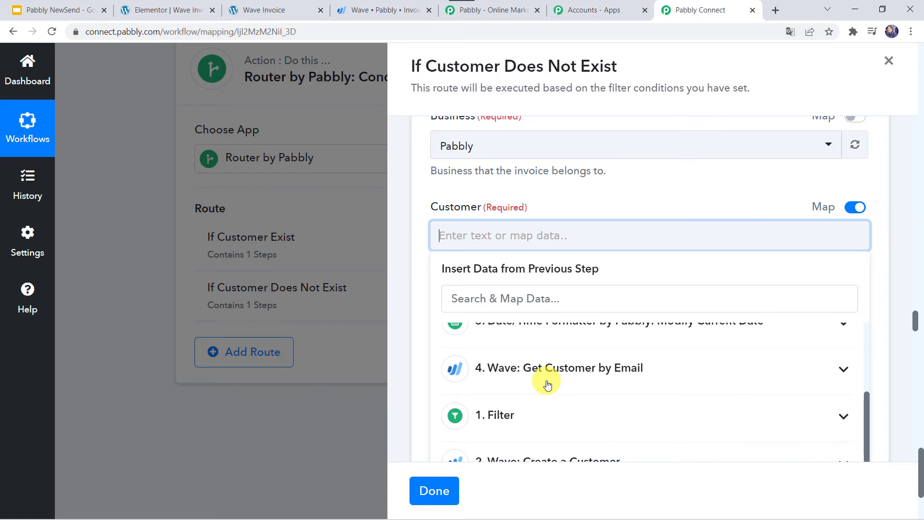
pyautogui.scroll(-2, 528, 422)
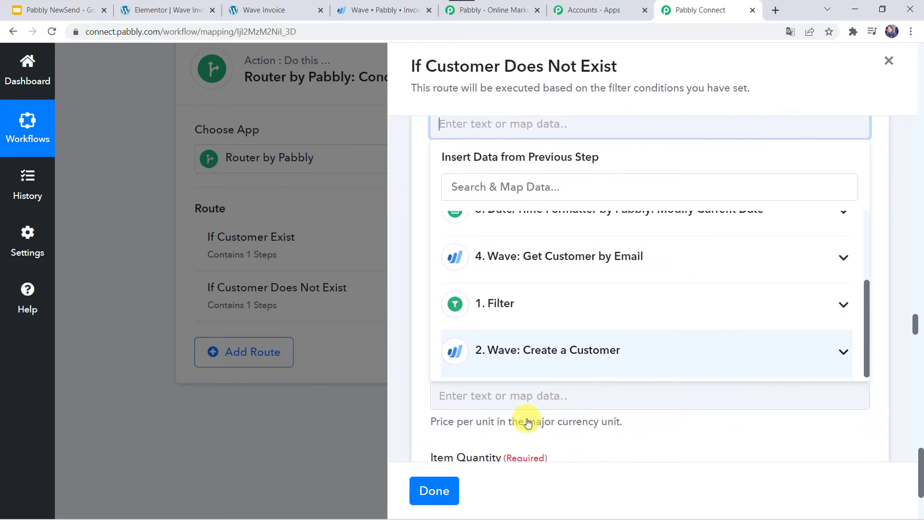
pyautogui.click(574, 356)
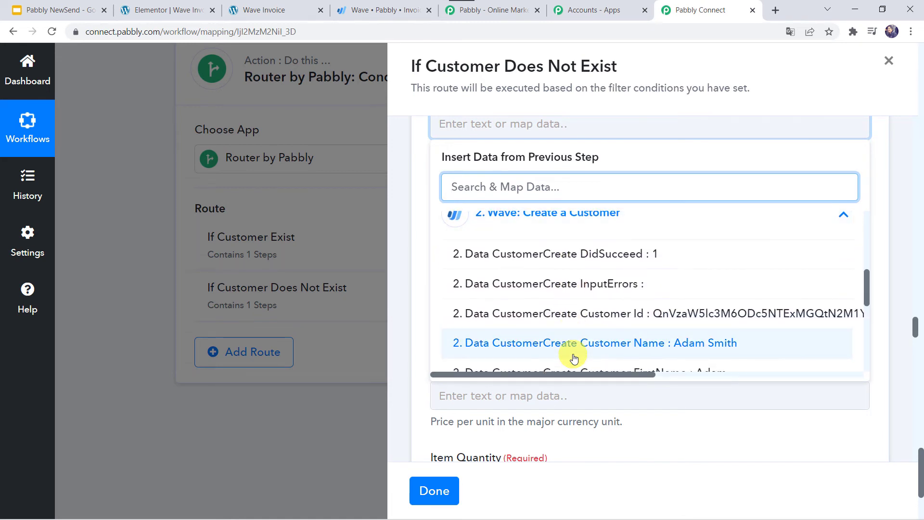
pyautogui.scroll(-1, 574, 356)
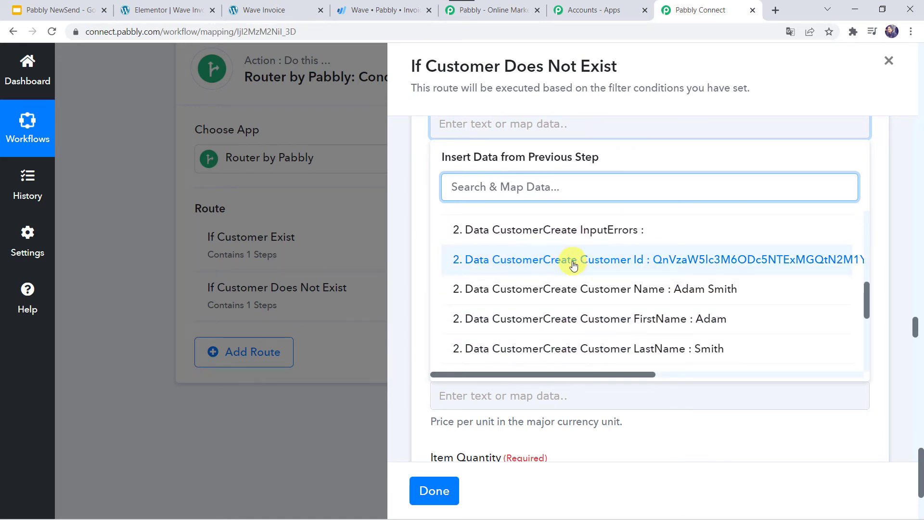
pyautogui.scroll(1, 572, 265)
pyautogui.click(574, 320)
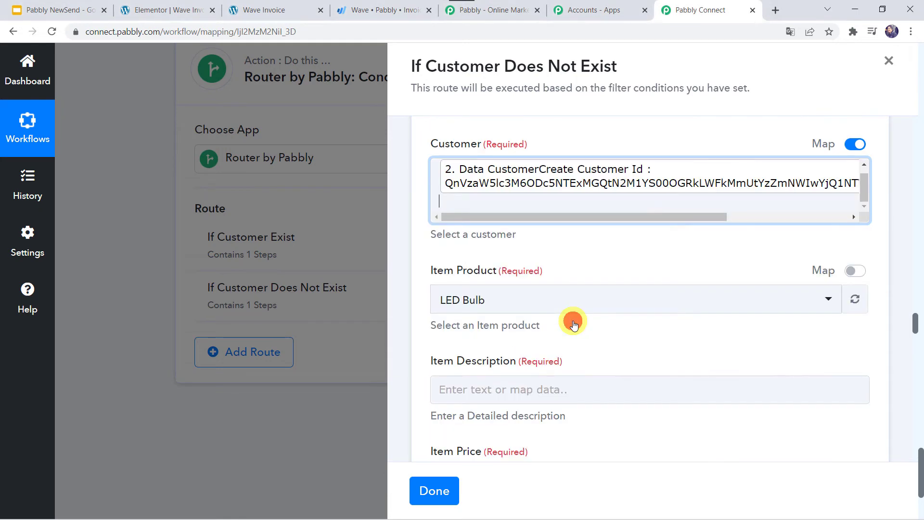
pyautogui.click(417, 267)
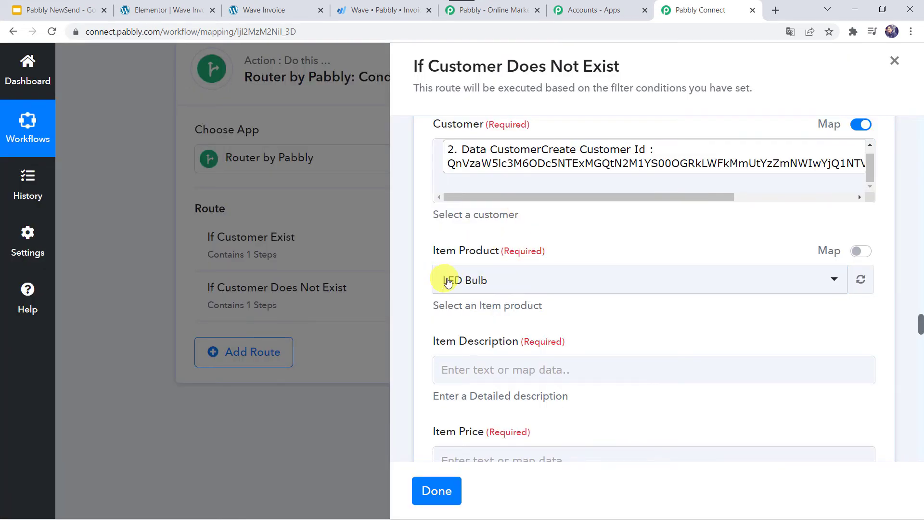
# - Paste the item description and map the form's Unit Price In INR into Item Price
pyautogui.scroll(-2, 479, 283)
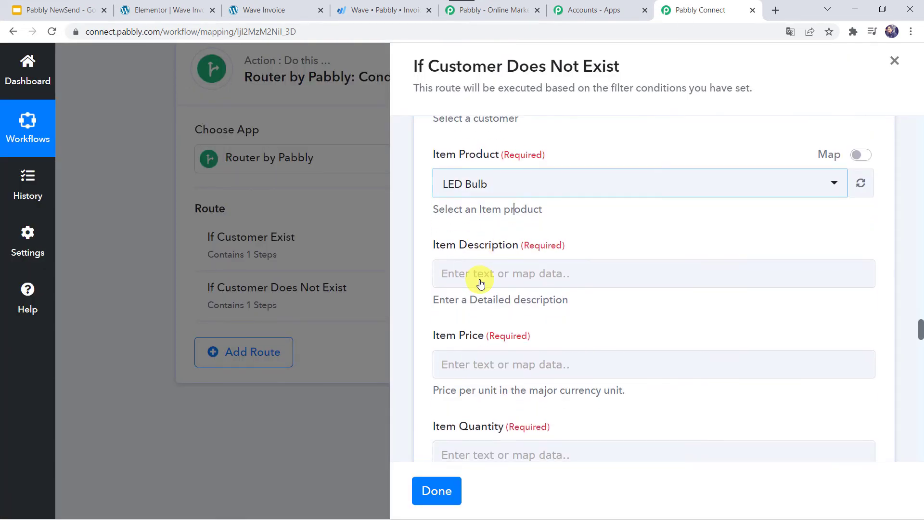
pyautogui.click(457, 274)
pyautogui.write('Use led bulb for low electricity consumption')
pyautogui.click(605, 219)
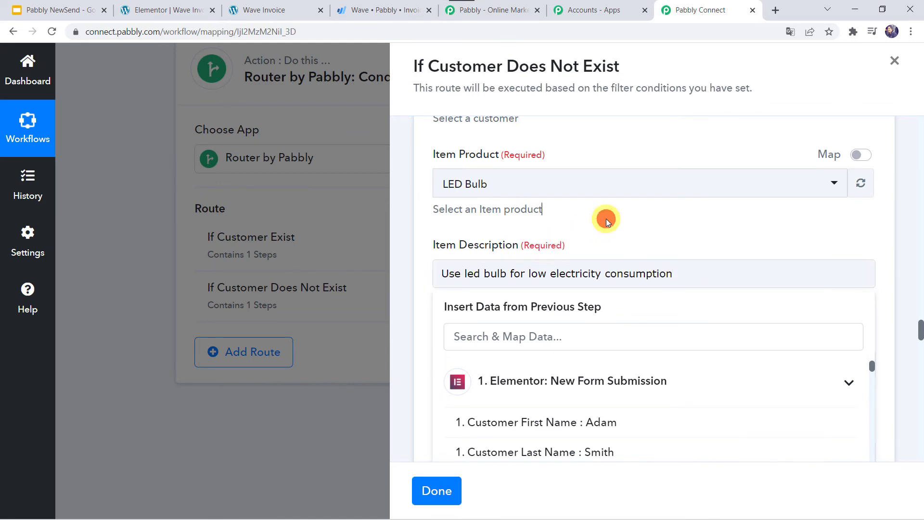
pyautogui.scroll(-2, 604, 218)
pyautogui.click(473, 230)
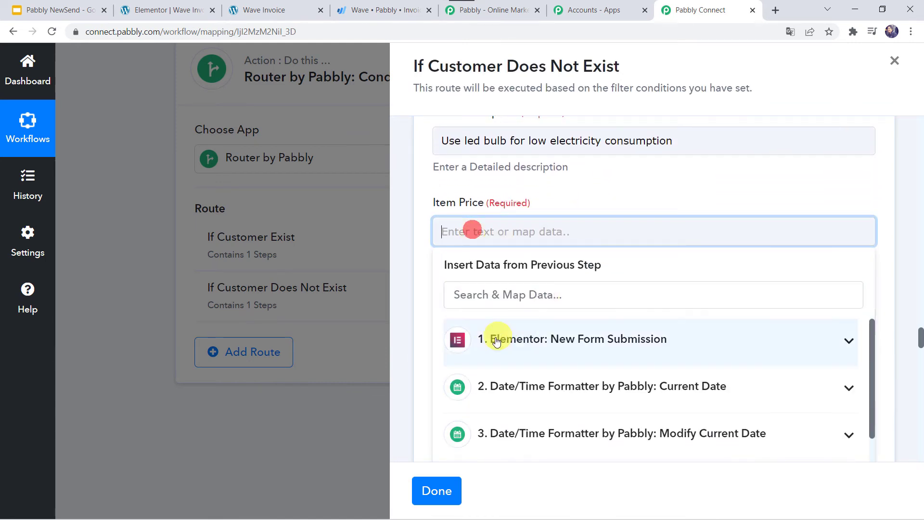
pyautogui.click(491, 342)
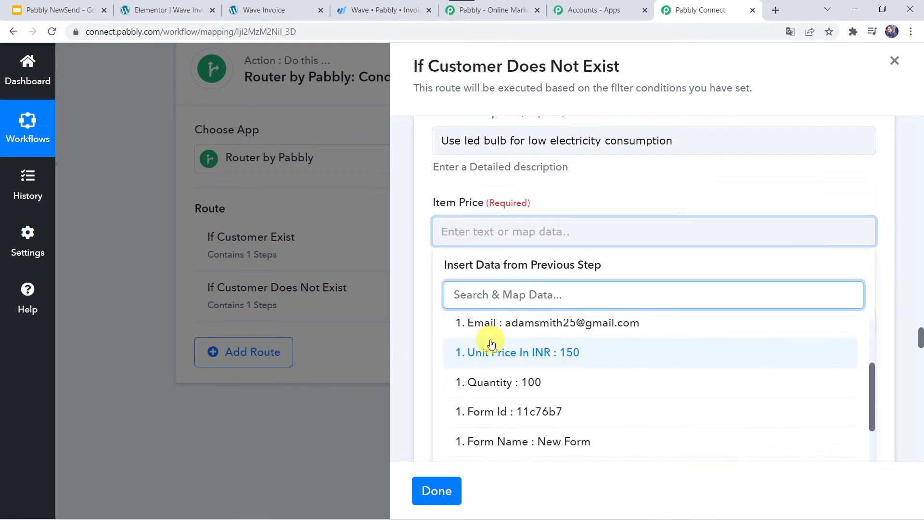
pyautogui.click(545, 358)
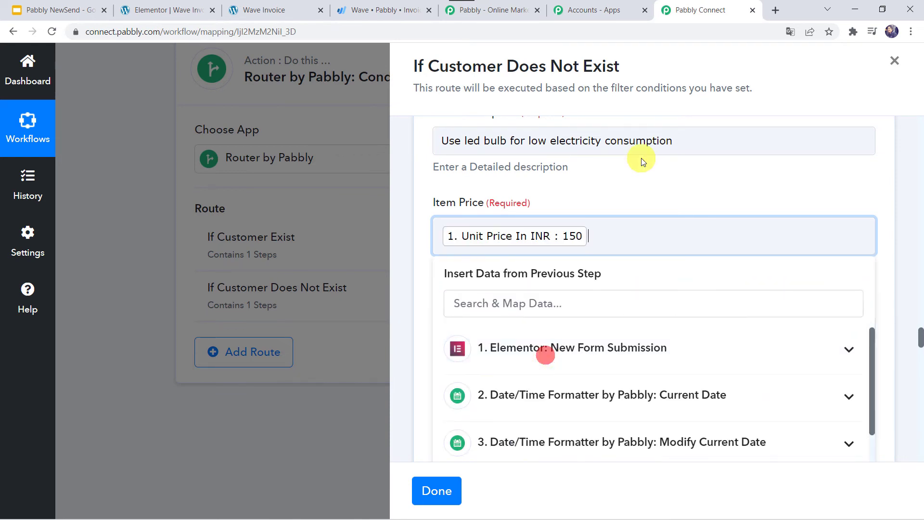
pyautogui.click(623, 178)
# - Map the Elementor form's Quantity value into Item Quantity
pyautogui.scroll(-2, 623, 178)
pyautogui.click(492, 223)
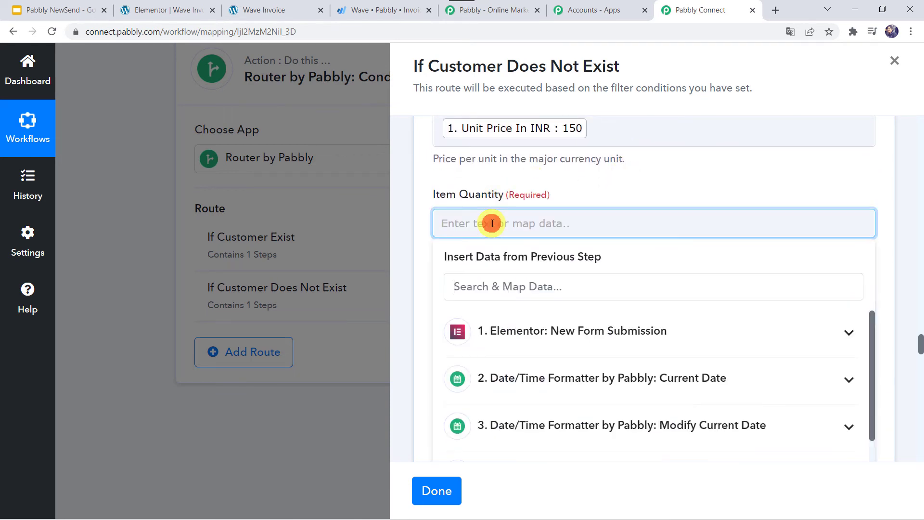
pyautogui.click(515, 332)
pyautogui.scroll(-3, 535, 450)
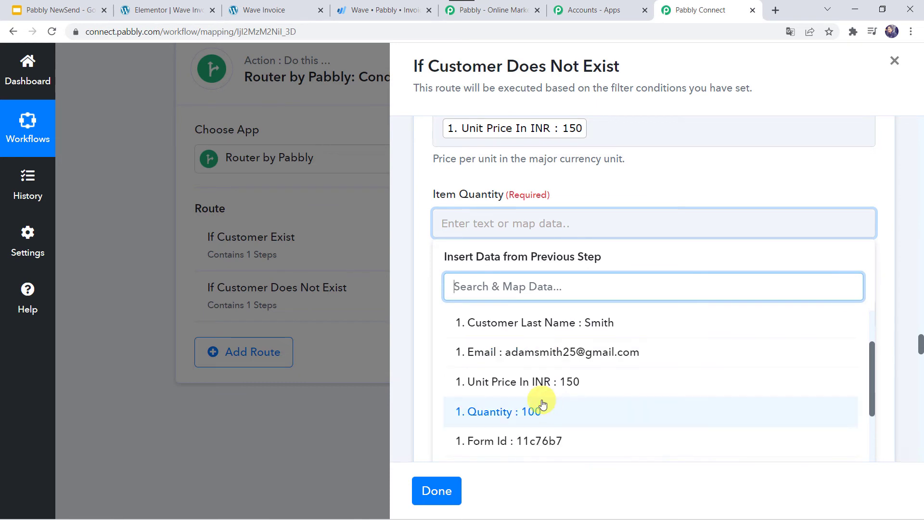
pyautogui.click(532, 412)
pyautogui.click(556, 196)
# - Set Currency to INR, map current date 2022-02-23 as Invoice Date, and begin title 'Elem-'
pyautogui.scroll(-2, 556, 196)
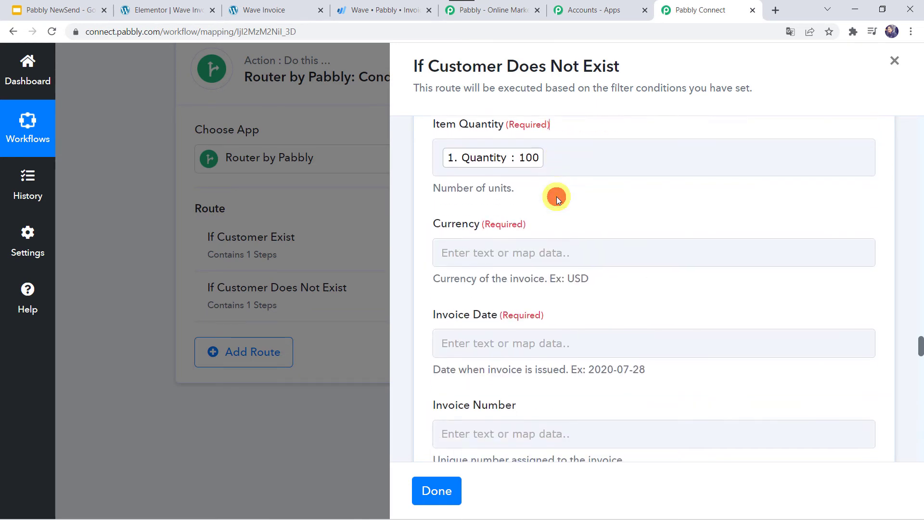
pyautogui.click(475, 213)
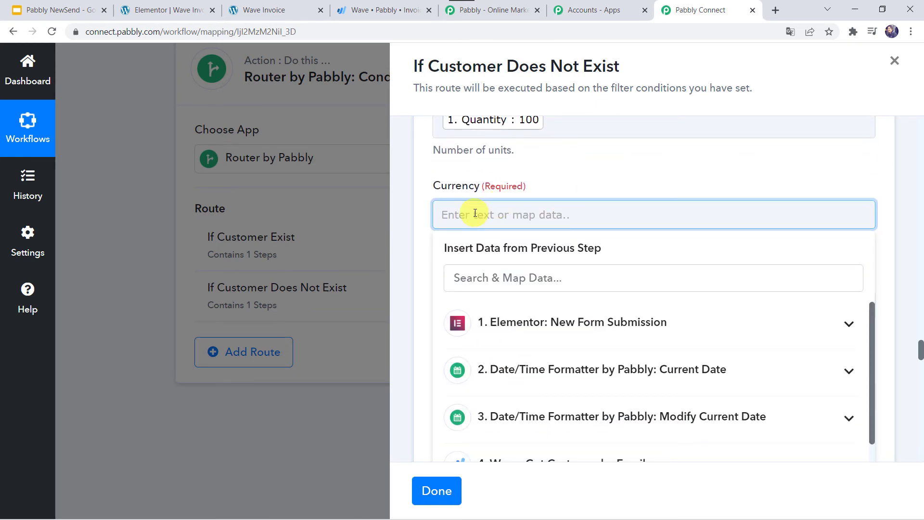
pyautogui.click(570, 187)
pyautogui.scroll(-2, 570, 187)
pyautogui.click(458, 226)
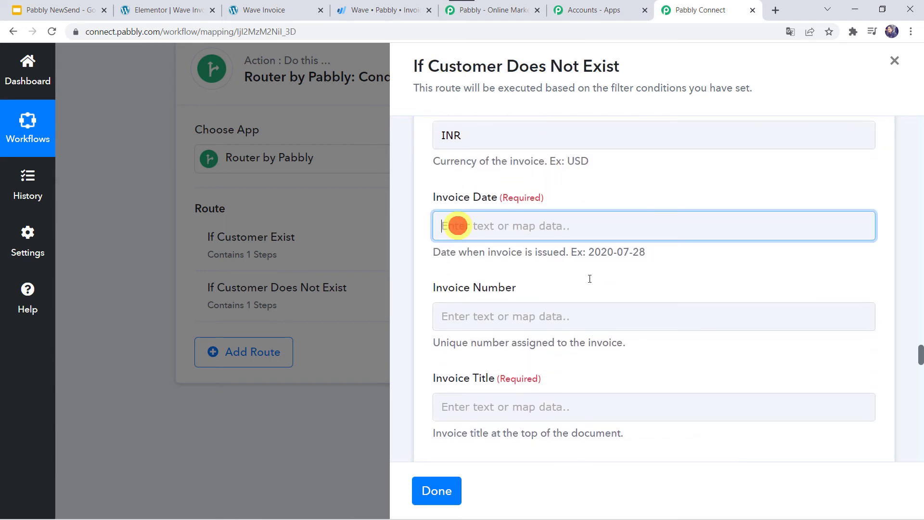
pyautogui.click(528, 389)
pyautogui.scroll(-1, 525, 381)
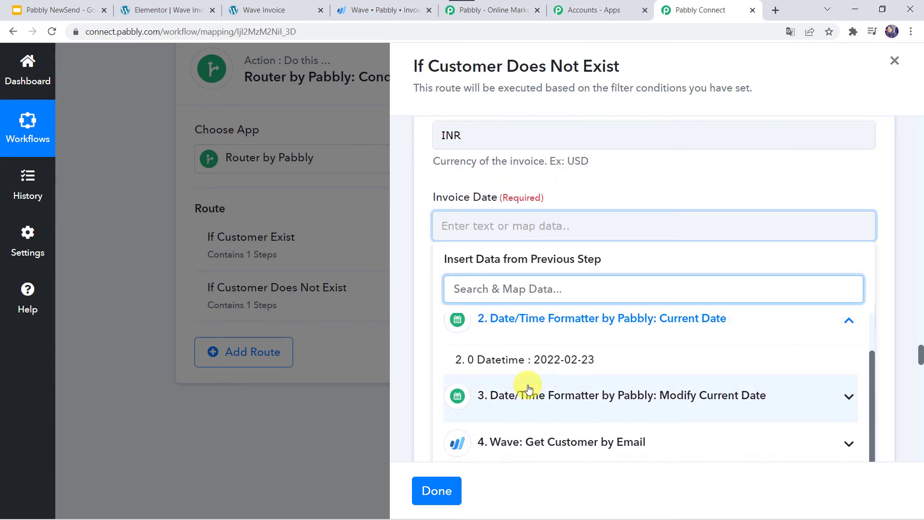
pyautogui.click(553, 356)
pyautogui.click(607, 177)
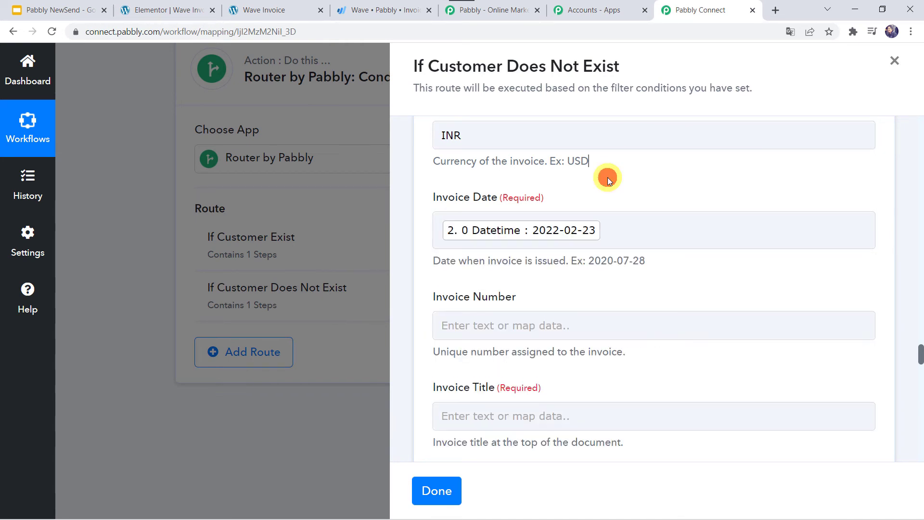
pyautogui.scroll(-3, 607, 177)
pyautogui.click(450, 247)
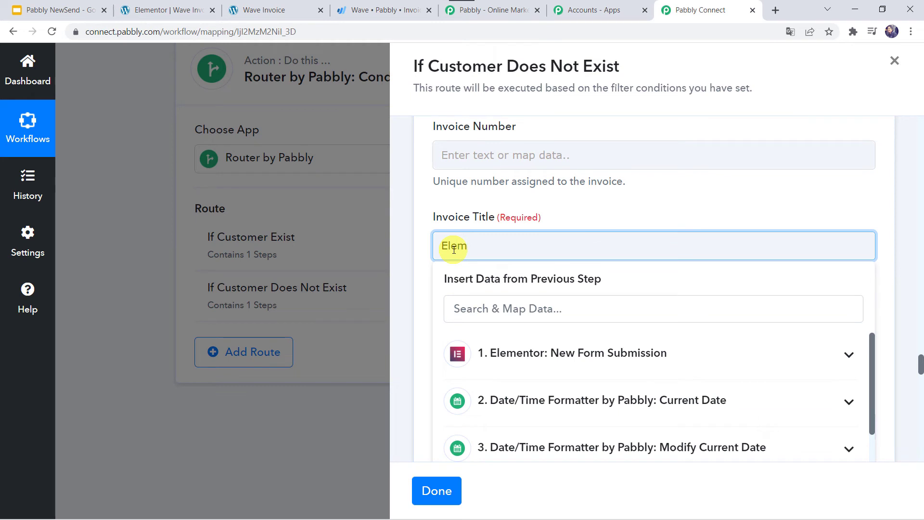
# - Set the invoice status to DRAFT
pyautogui.click(515, 197)
pyautogui.scroll(-1, 517, 199)
pyautogui.scroll(-1, 516, 198)
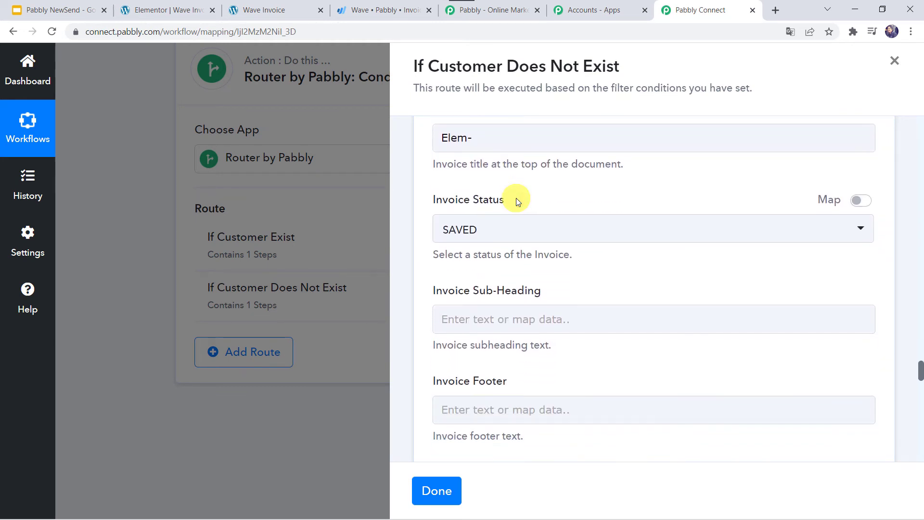
pyautogui.click(498, 234)
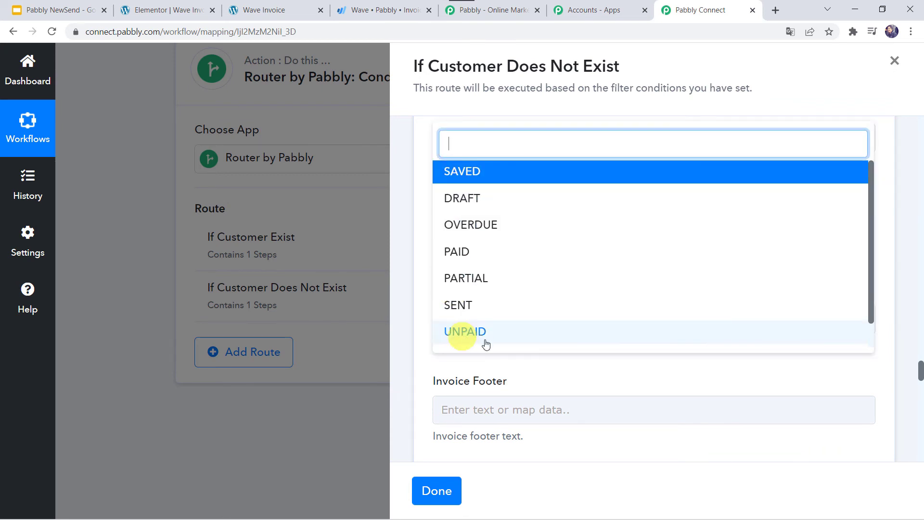
pyautogui.scroll(-1, 528, 227)
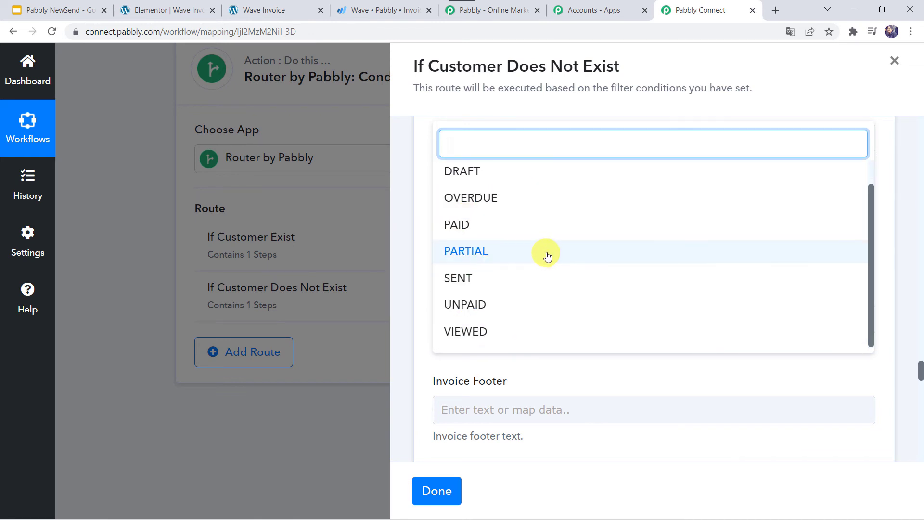
pyautogui.scroll(1, 544, 251)
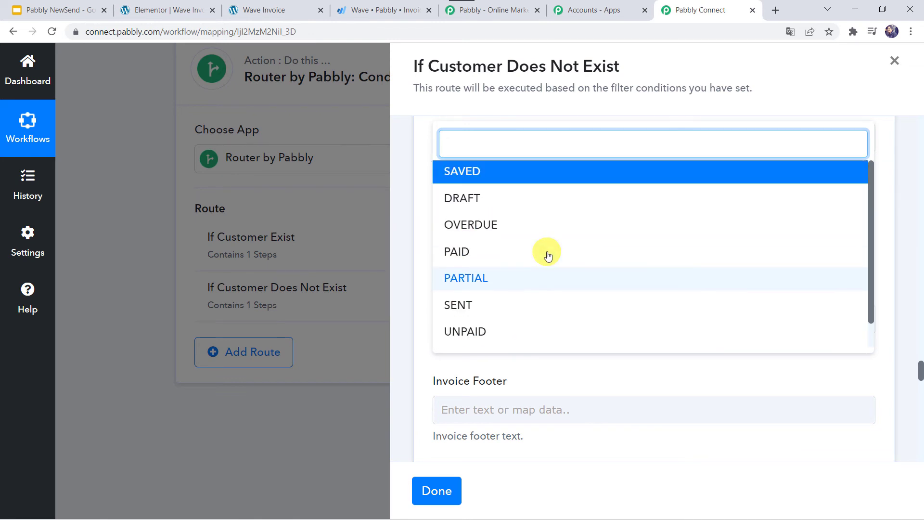
pyautogui.click(480, 201)
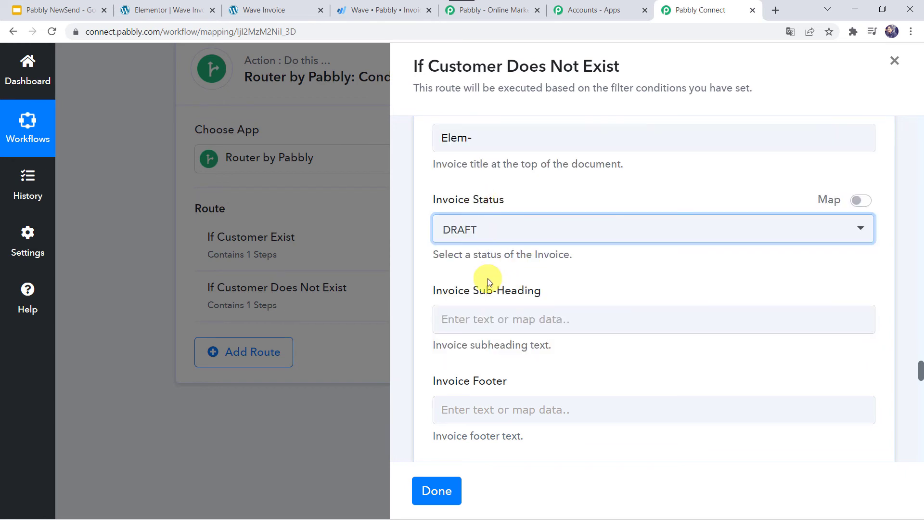
# - Map step 3's modified date 2022-02-26 into Due Date, save the step, and close the route
pyautogui.scroll(-2, 487, 278)
pyautogui.scroll(-4, 487, 282)
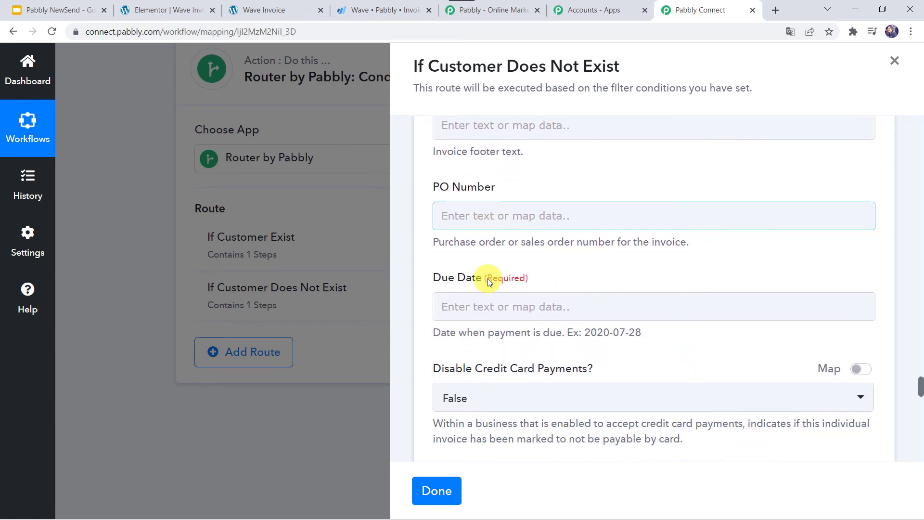
pyautogui.click(451, 296)
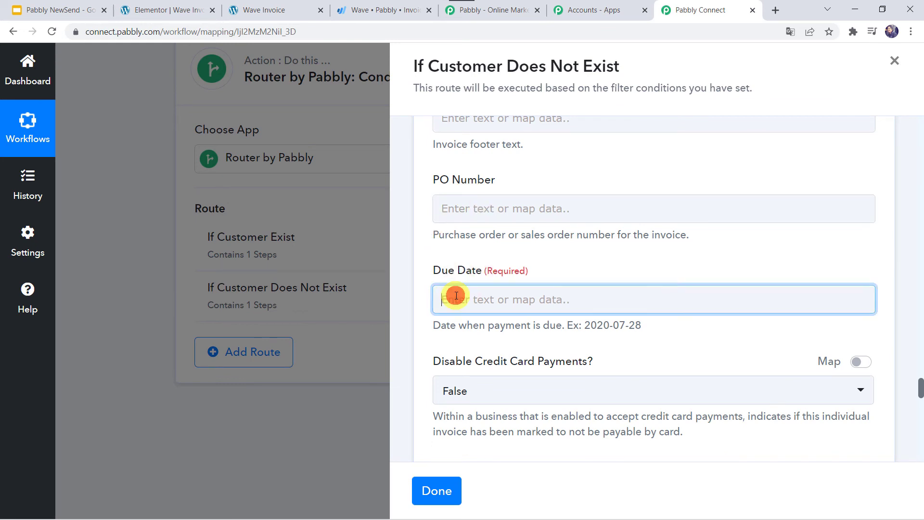
pyautogui.click(515, 378)
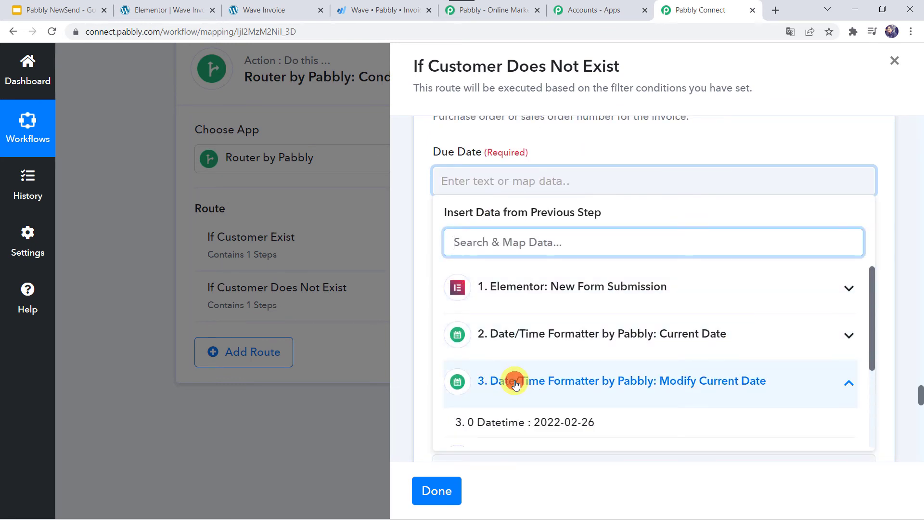
pyautogui.scroll(-3, 516, 383)
pyautogui.click(607, 307)
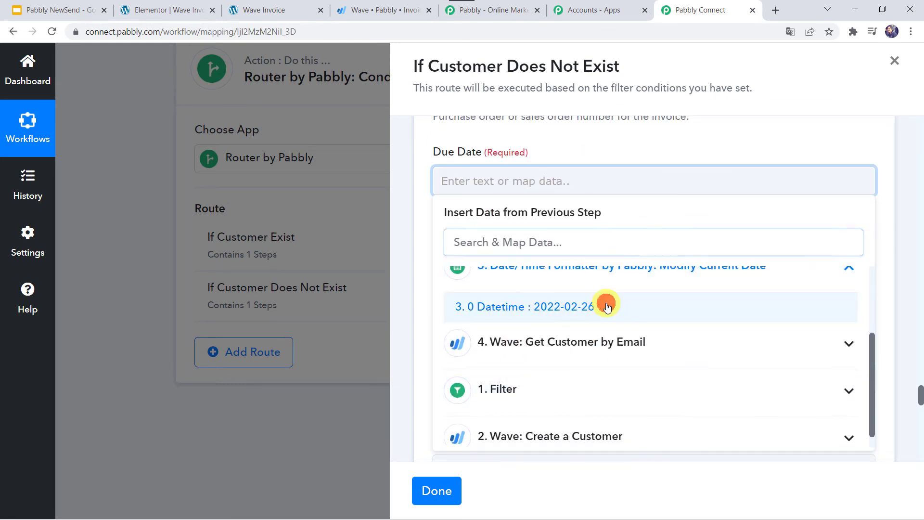
pyautogui.click(631, 150)
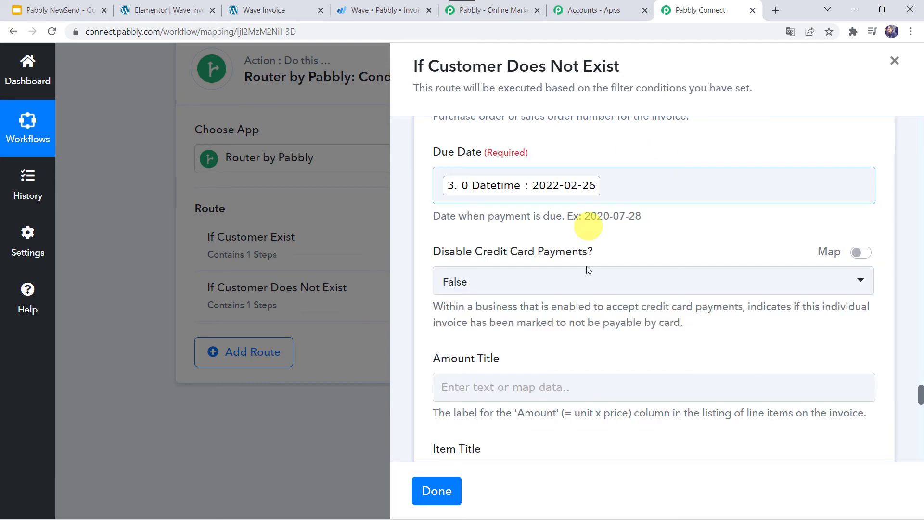
pyautogui.scroll(-10, 553, 268)
pyautogui.scroll(-7, 557, 273)
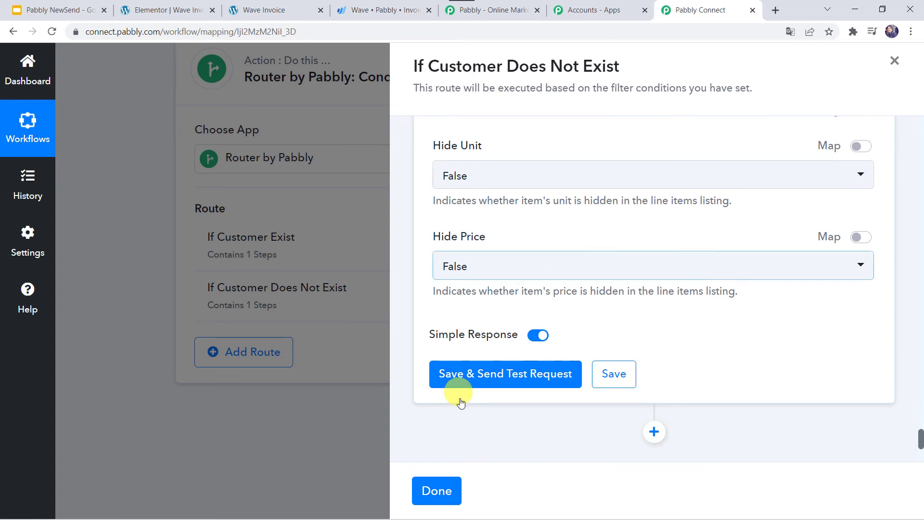
pyautogui.click(610, 376)
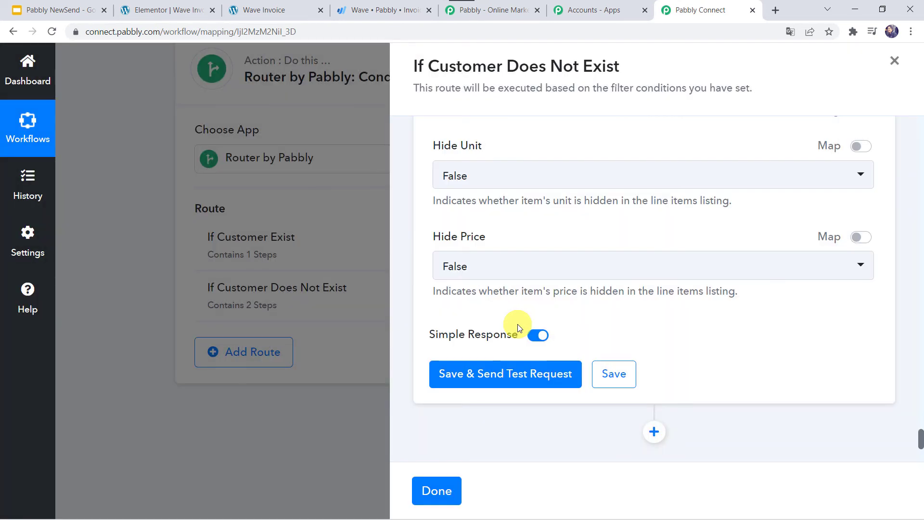
pyautogui.click(438, 493)
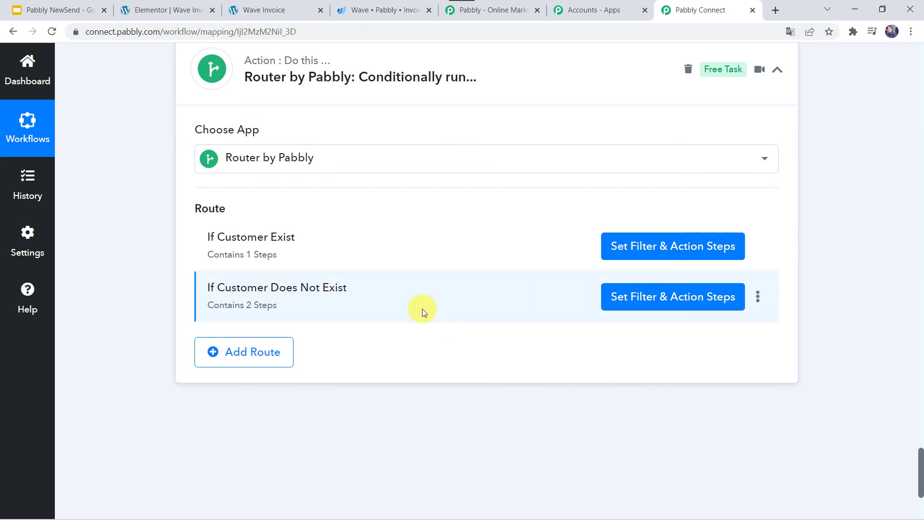
pyautogui.scroll(5, 373, 305)
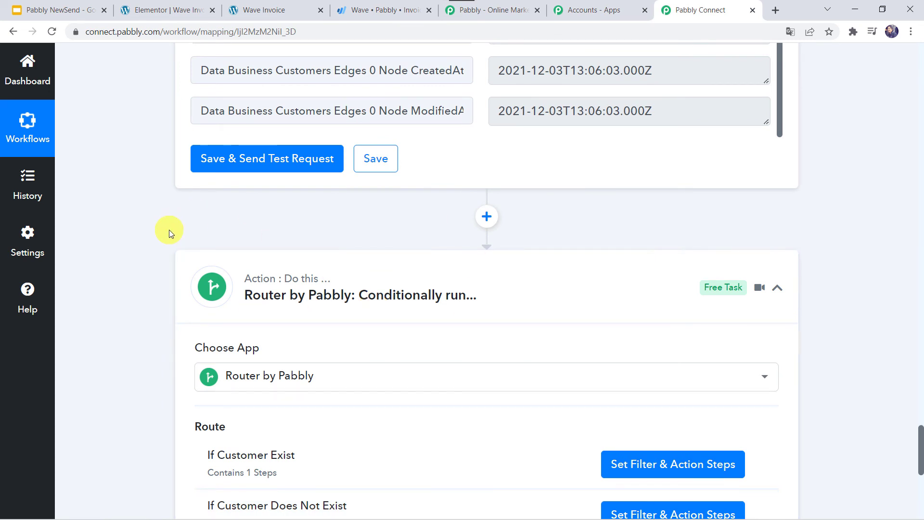
# - View the Wave draft invoice, then search Wave customers for the next test name, finding none
pyautogui.click(252, 11)
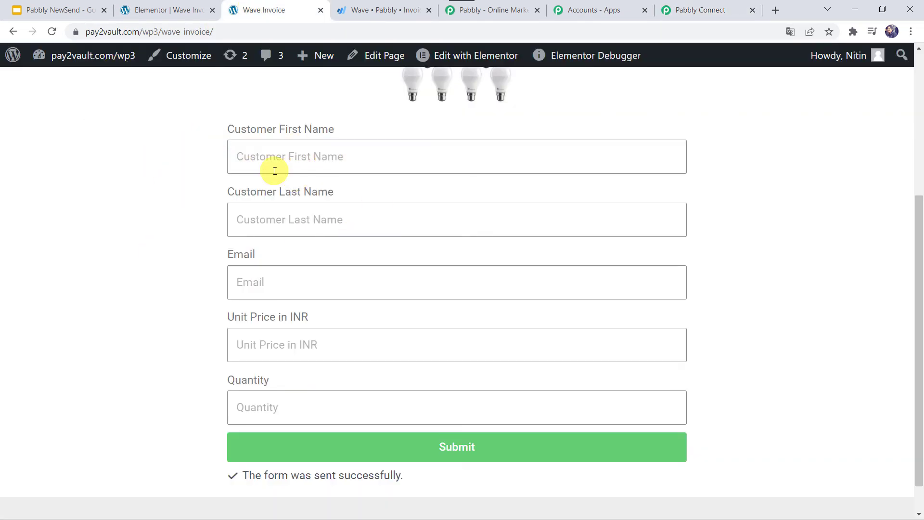
pyautogui.click(378, 11)
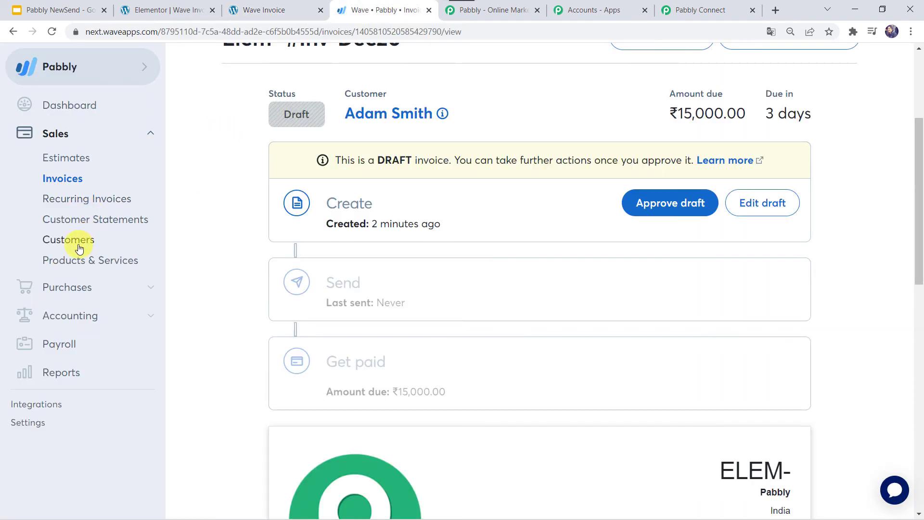
pyautogui.click(79, 248)
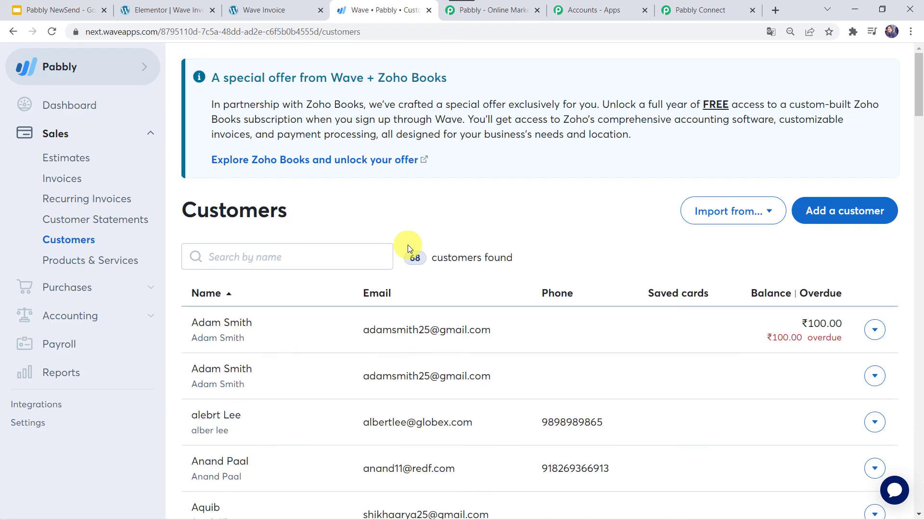
pyautogui.click(299, 262)
pyautogui.write('sanjay')
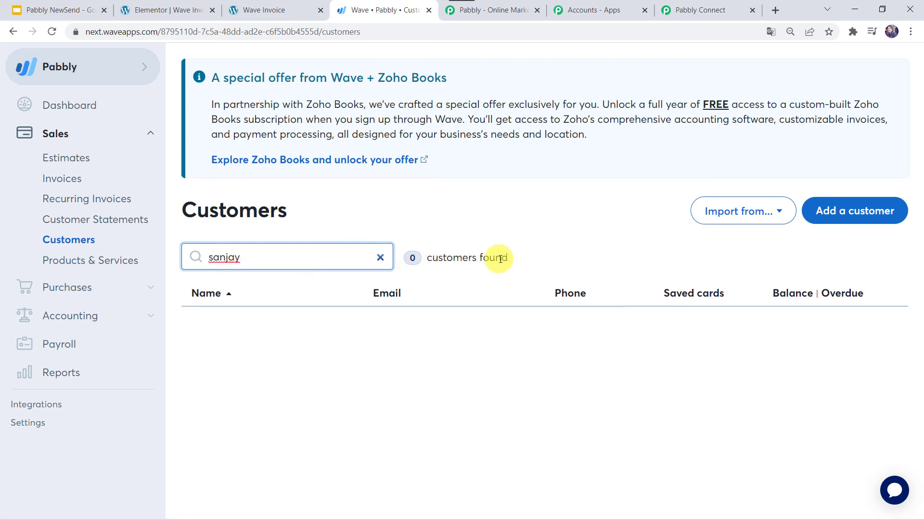
pyautogui.click(288, 7)
# - Enter the customer's first name, last name and e-mail address in the Elementor form
pyautogui.click(265, 158)
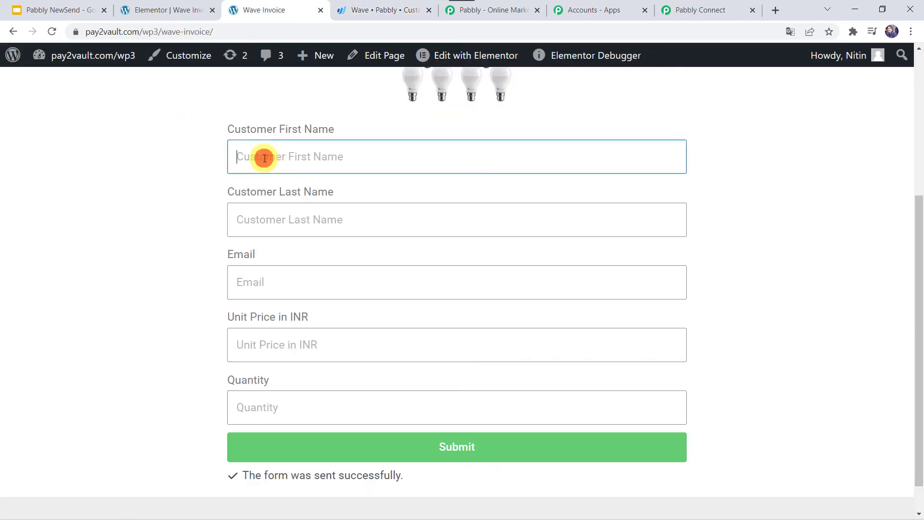
pyautogui.write('S')
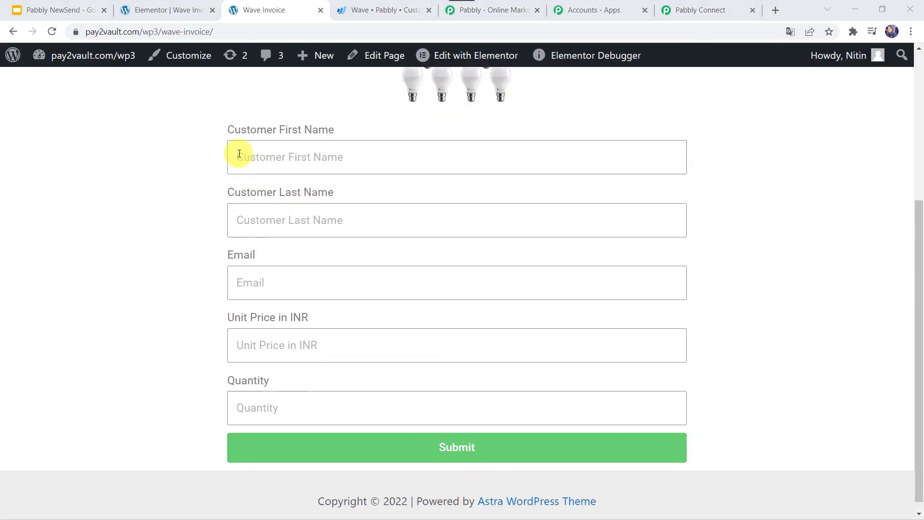
pyautogui.click(239, 153)
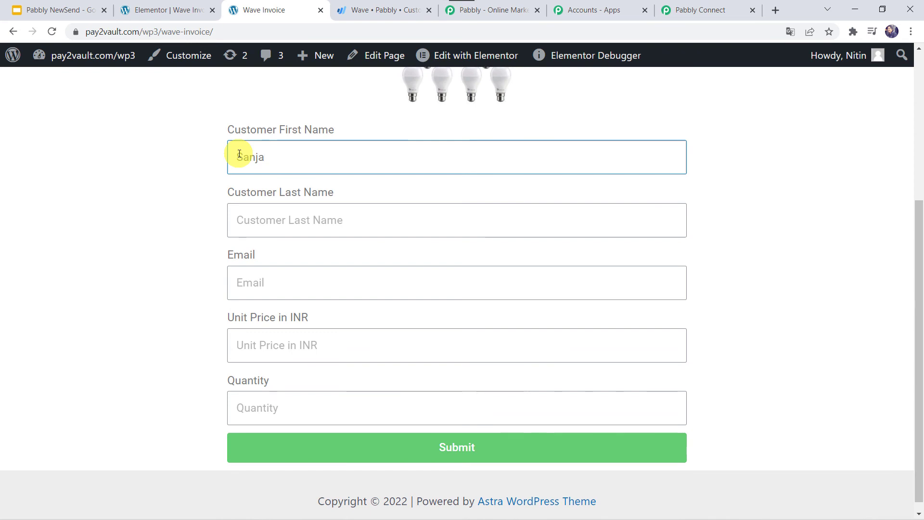
pyautogui.press('Tab')
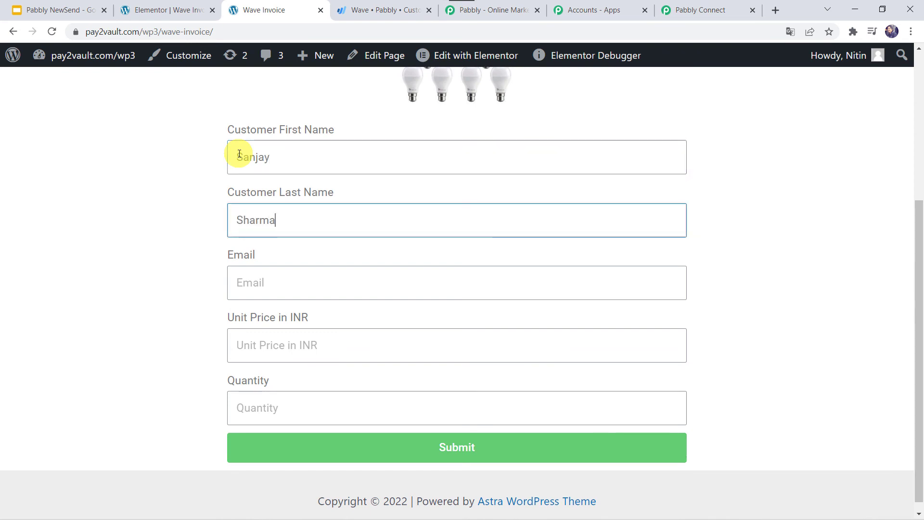
pyautogui.press('Tab')
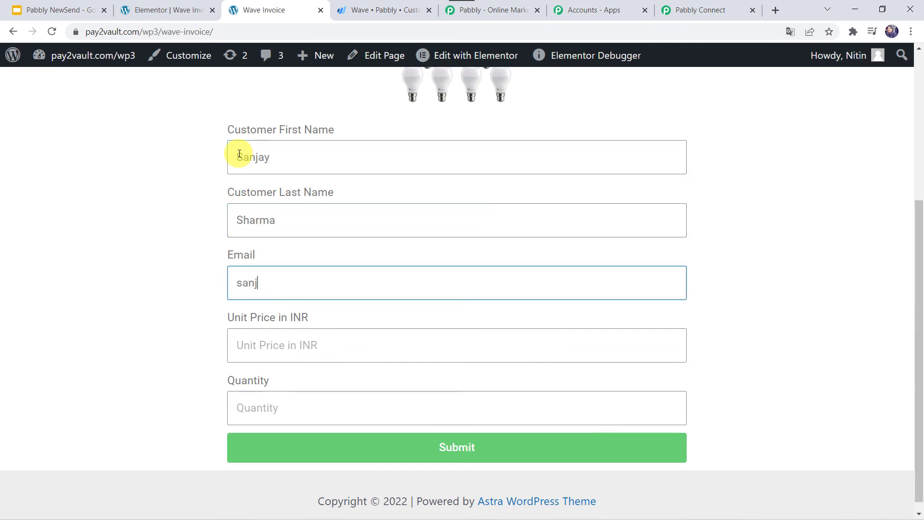
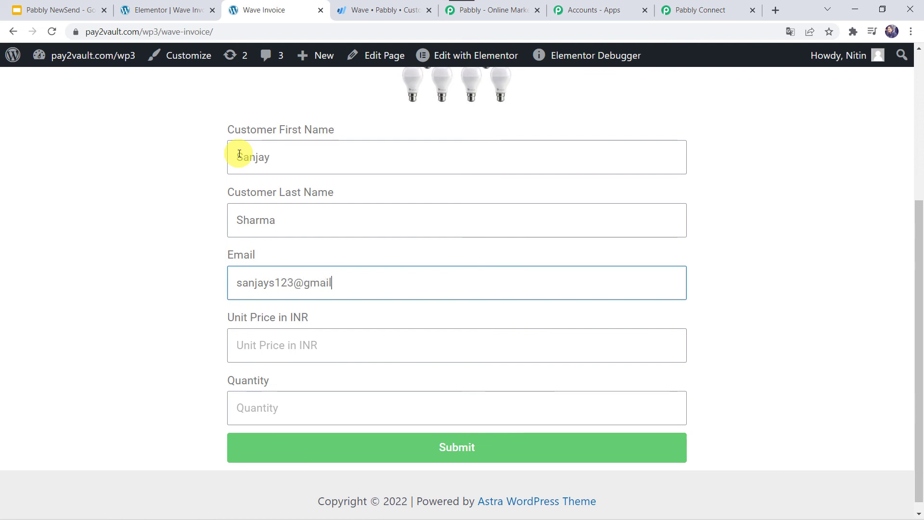
# - Enter unit price 150 and quantity 50, submit the form, and return to Wave Customers
pyautogui.press('Tab')
pyautogui.write('150')
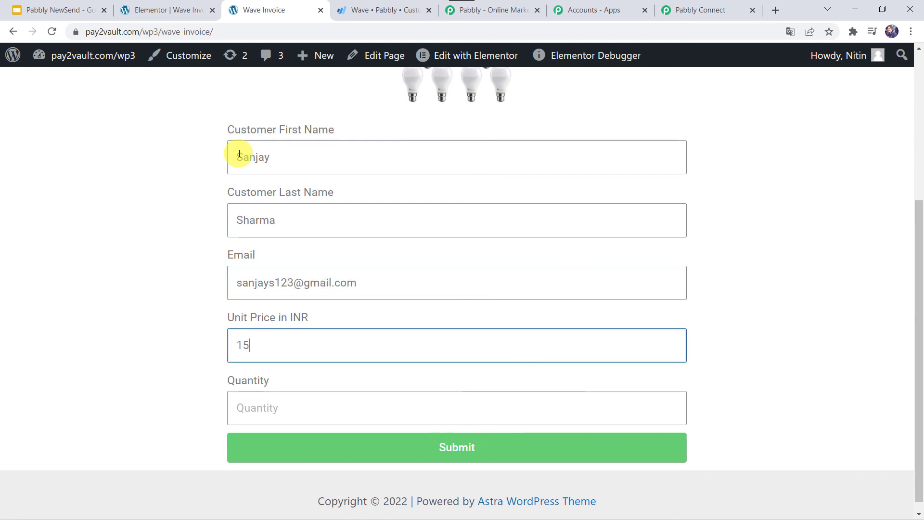
pyautogui.press('Tab')
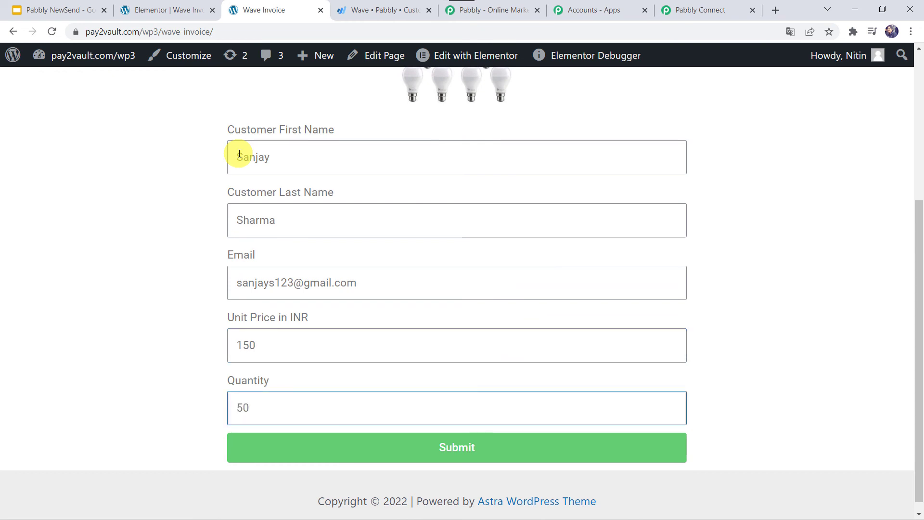
pyautogui.click(461, 453)
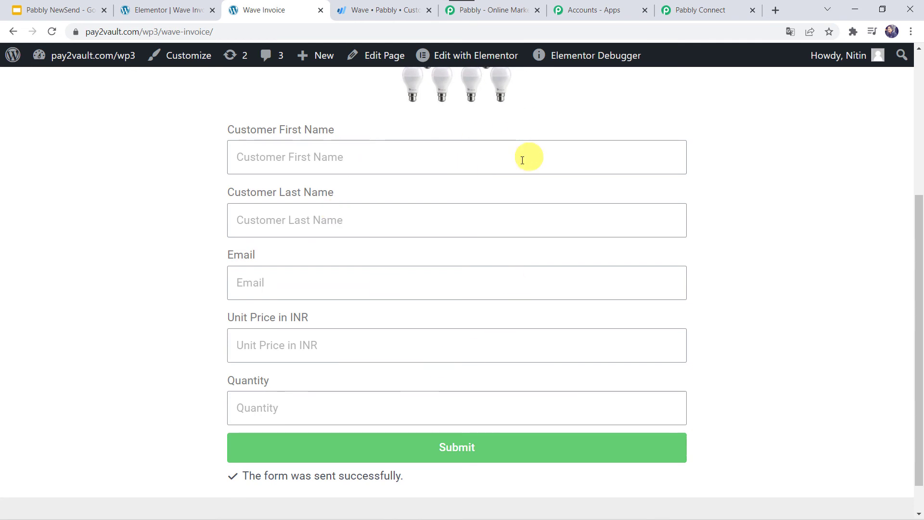
pyautogui.click(384, 13)
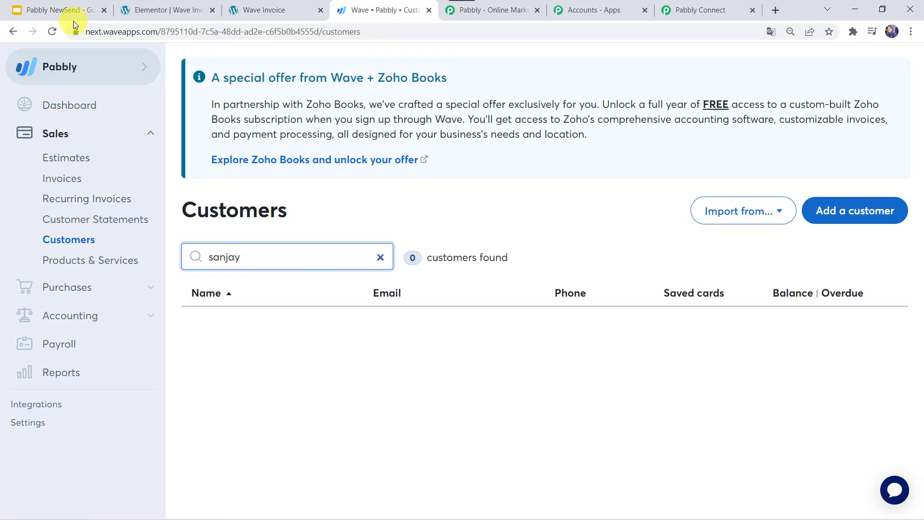
# - Reload Wave Customers and search for the new customer by the partial name 'sanj'
pyautogui.click(47, 33)
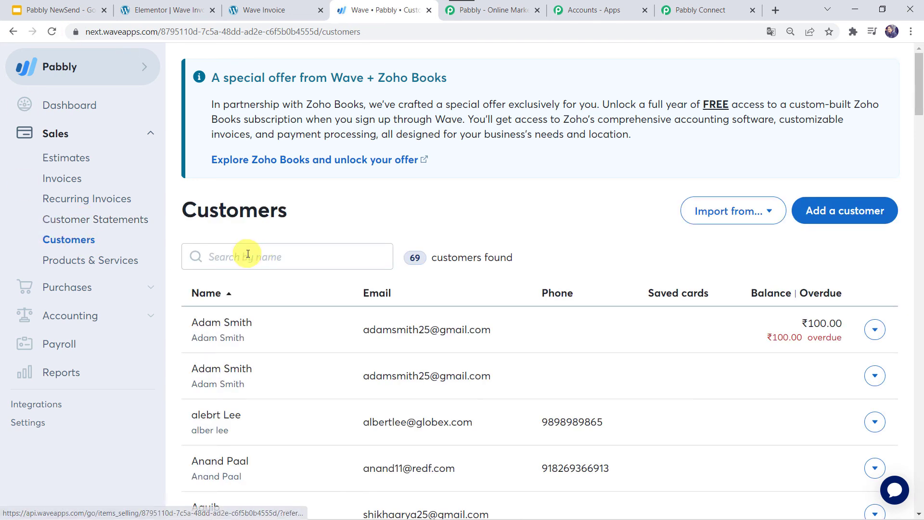
pyautogui.click(247, 254)
pyautogui.write('sanj')
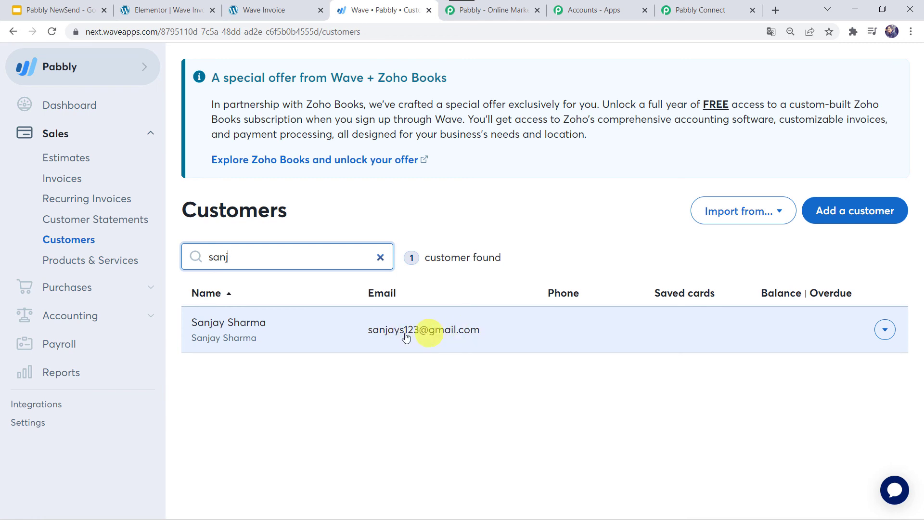
# - Open draft invoice Inv-Dec21 and check it bills 50 LED Bulbs at ₹150 for ₹7,500
pyautogui.click(68, 184)
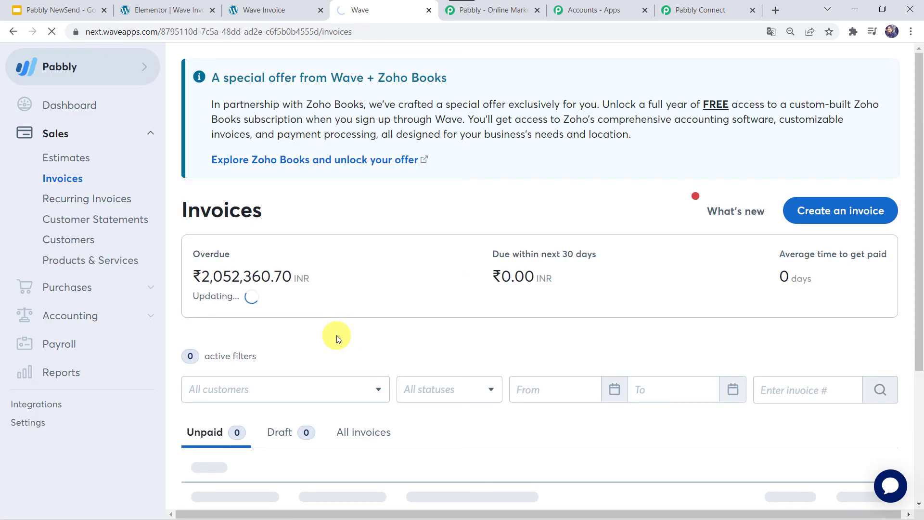
pyautogui.scroll(-3, 336, 335)
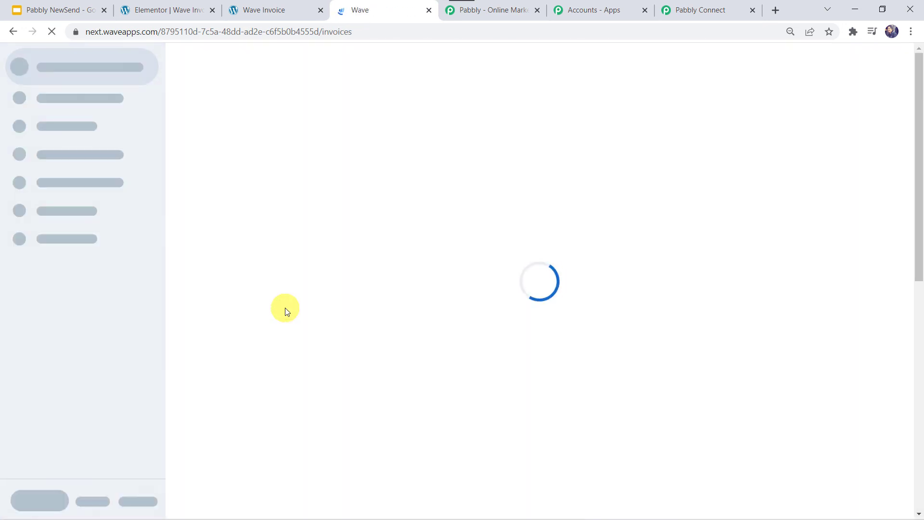
pyautogui.click(288, 432)
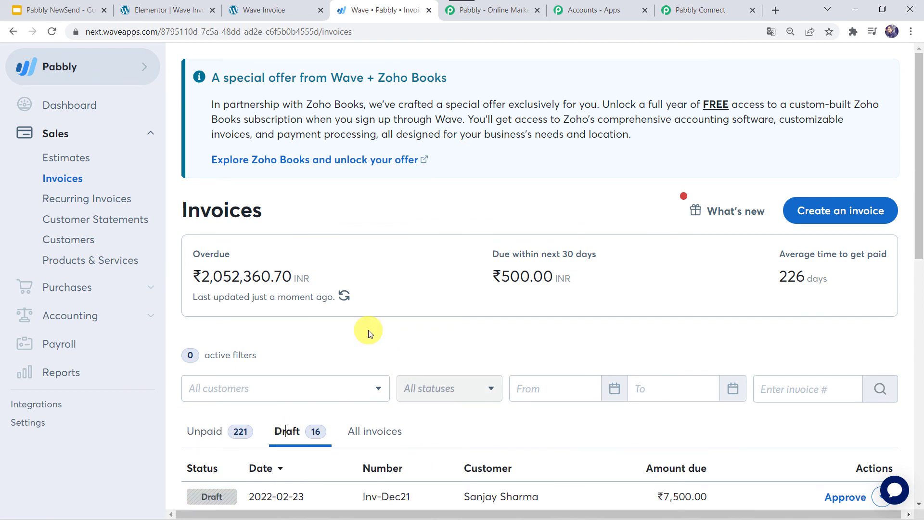
pyautogui.scroll(-4, 368, 330)
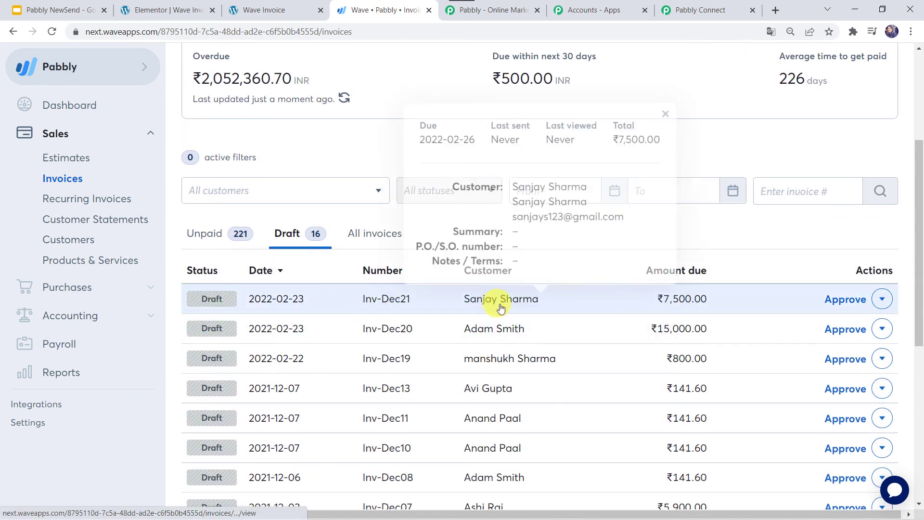
pyautogui.click(496, 300)
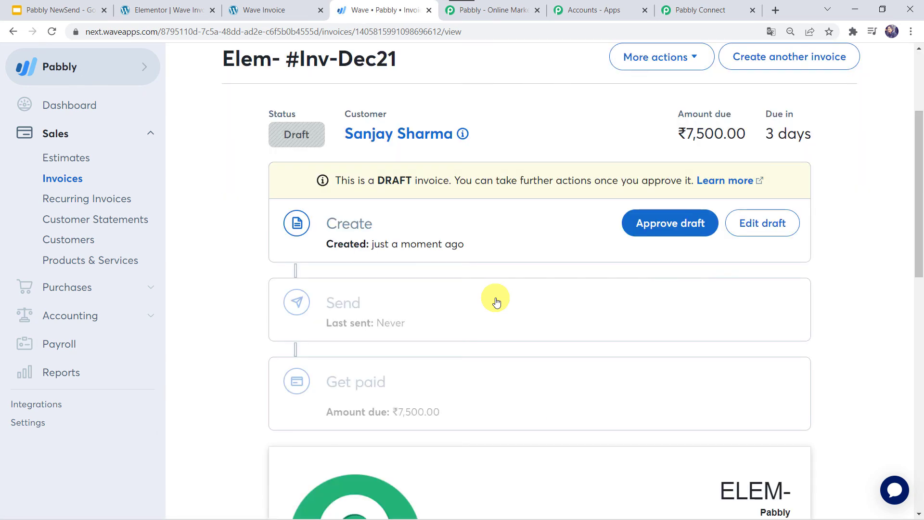
pyautogui.scroll(-2, 496, 300)
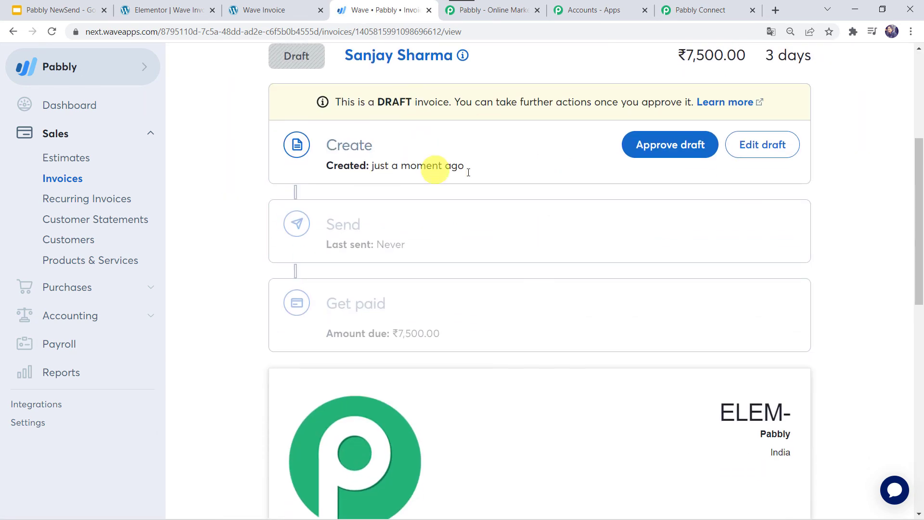
pyautogui.scroll(-6, 482, 176)
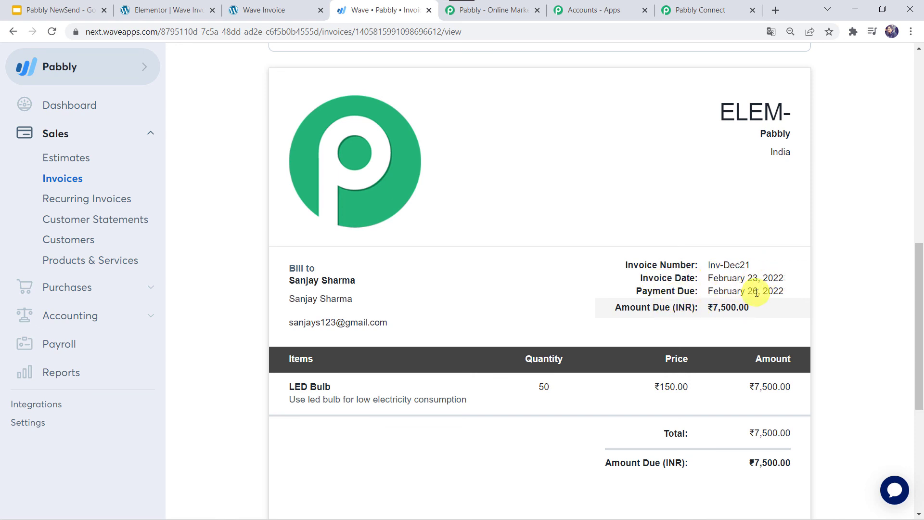
pyautogui.scroll(-3, 765, 292)
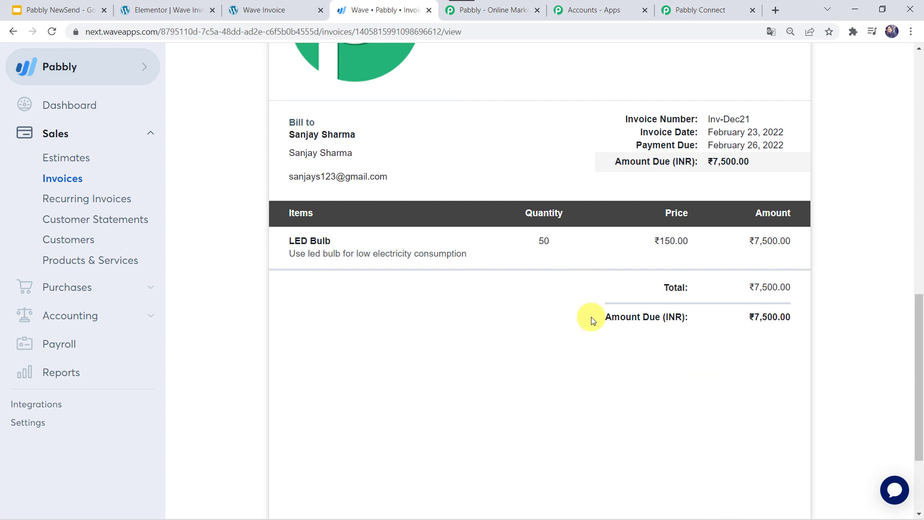
# - Collapse the Router, Current Date and Elementor trigger steps and review the compact workflow
pyautogui.click(714, 11)
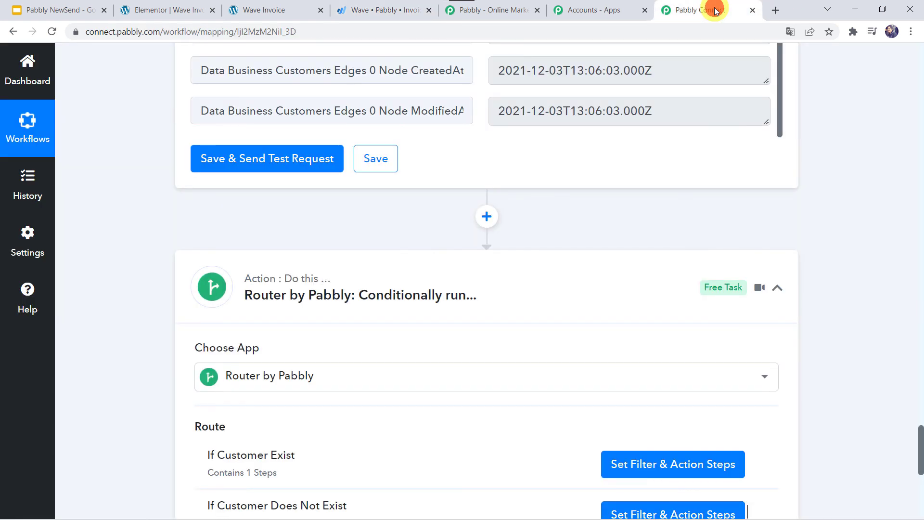
pyautogui.click(418, 270)
pyautogui.scroll(20, 418, 271)
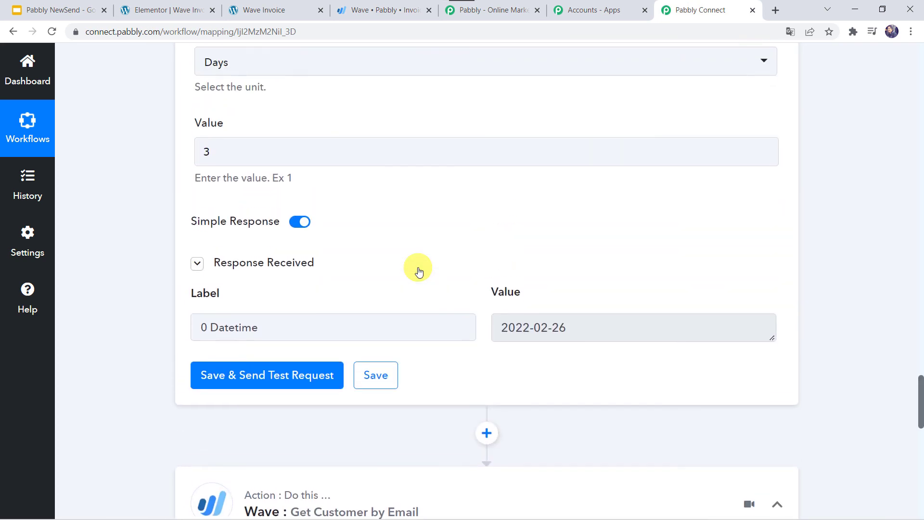
pyautogui.scroll(7, 377, 500)
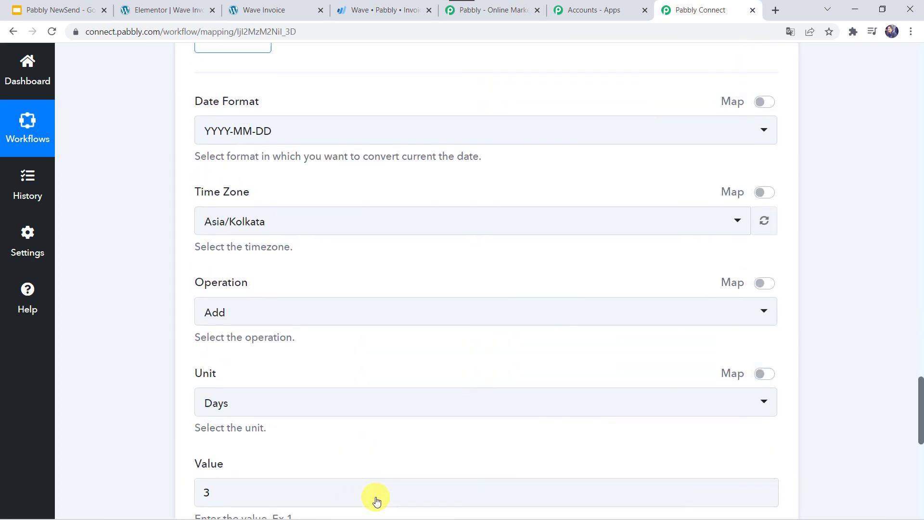
pyautogui.scroll(10, 376, 501)
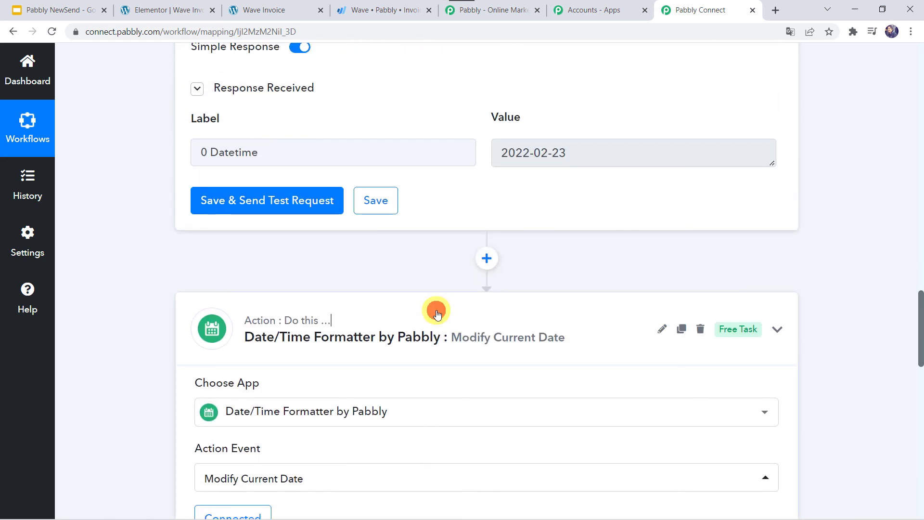
pyautogui.scroll(13, 436, 311)
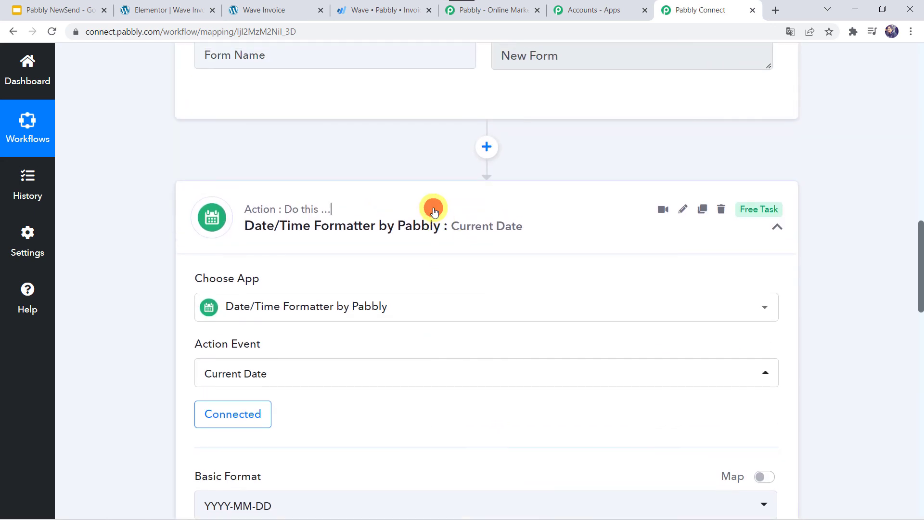
pyautogui.click(433, 210)
pyautogui.scroll(10, 434, 212)
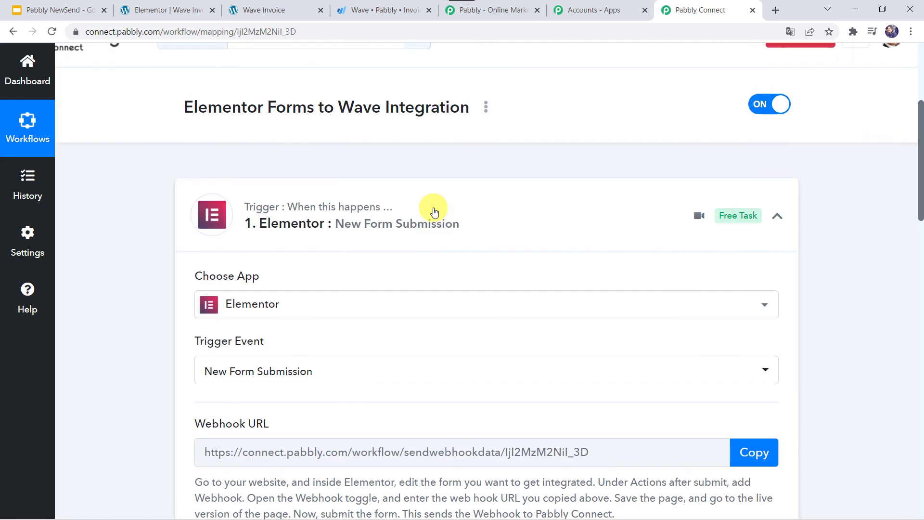
pyautogui.click(443, 190)
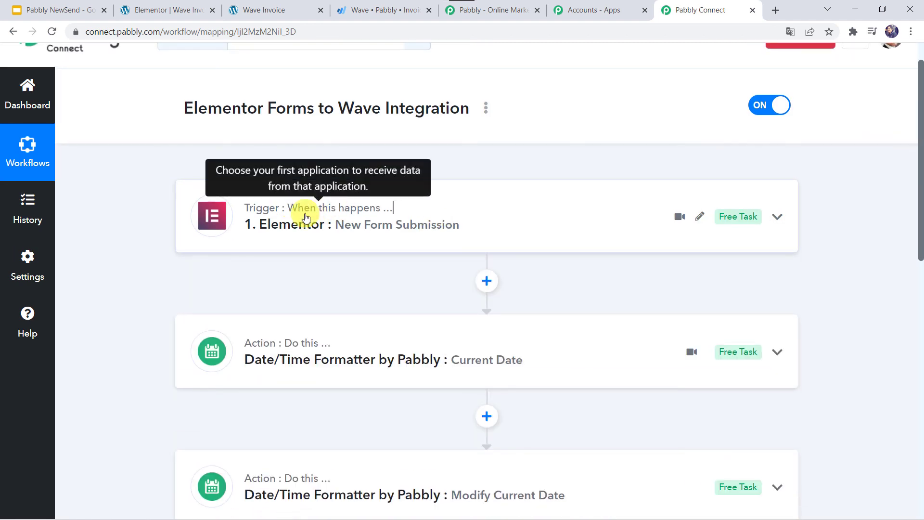
pyautogui.scroll(1, 306, 217)
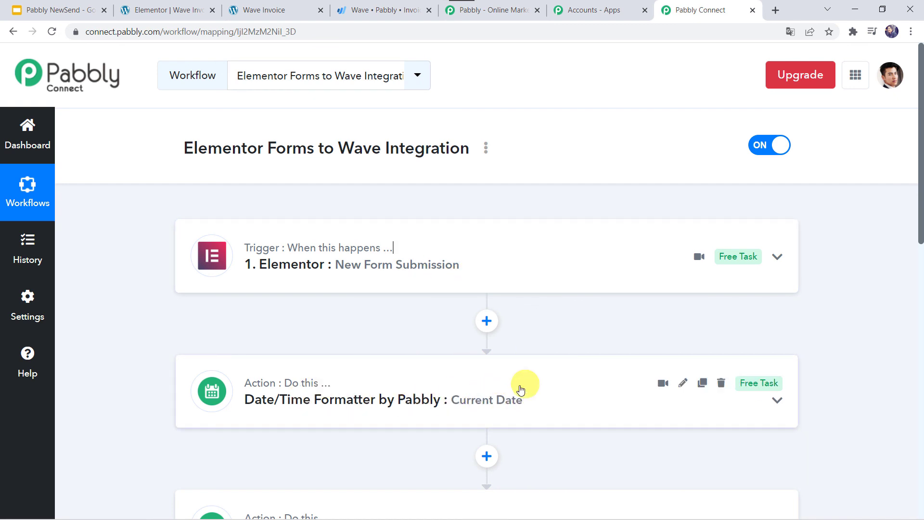
pyautogui.scroll(-3, 533, 376)
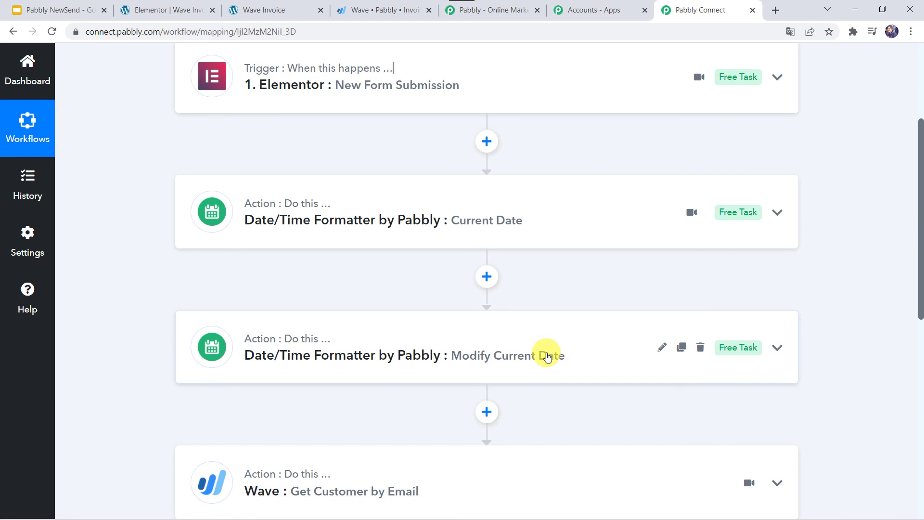
pyautogui.scroll(-2, 547, 356)
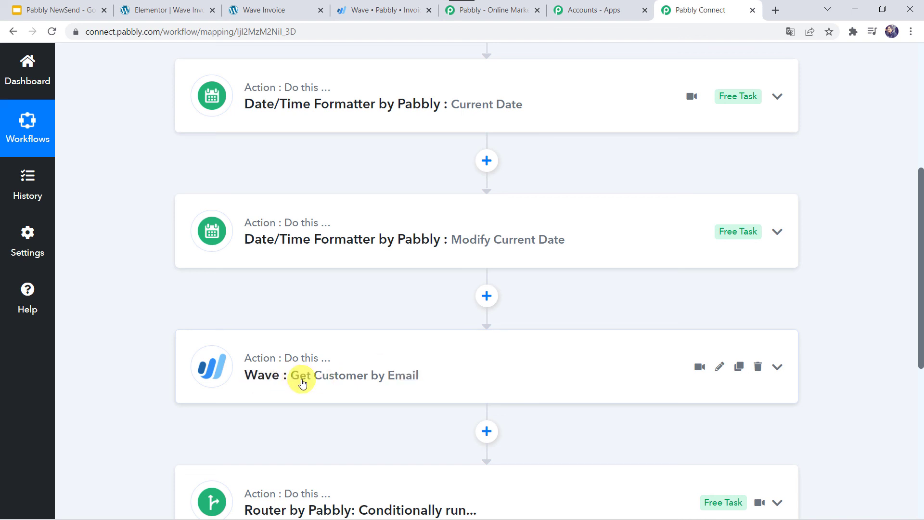
pyautogui.scroll(-3, 518, 375)
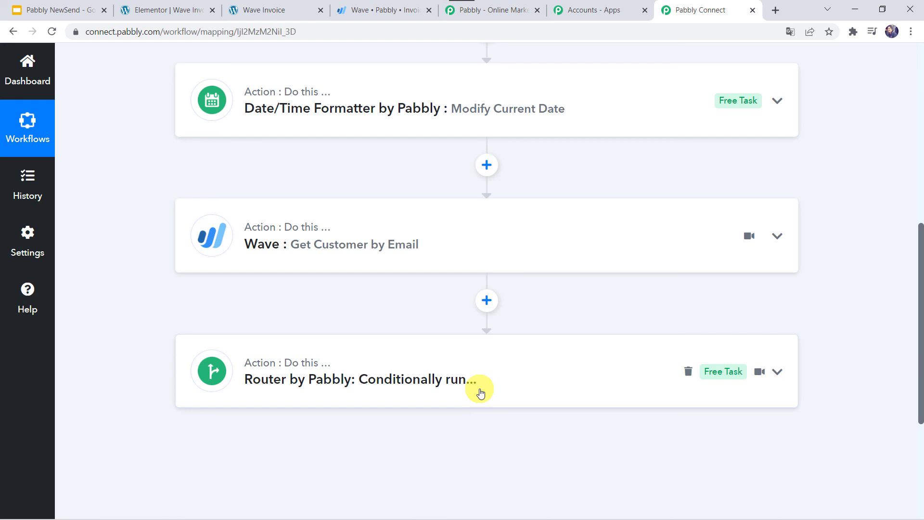
pyautogui.scroll(5, 480, 392)
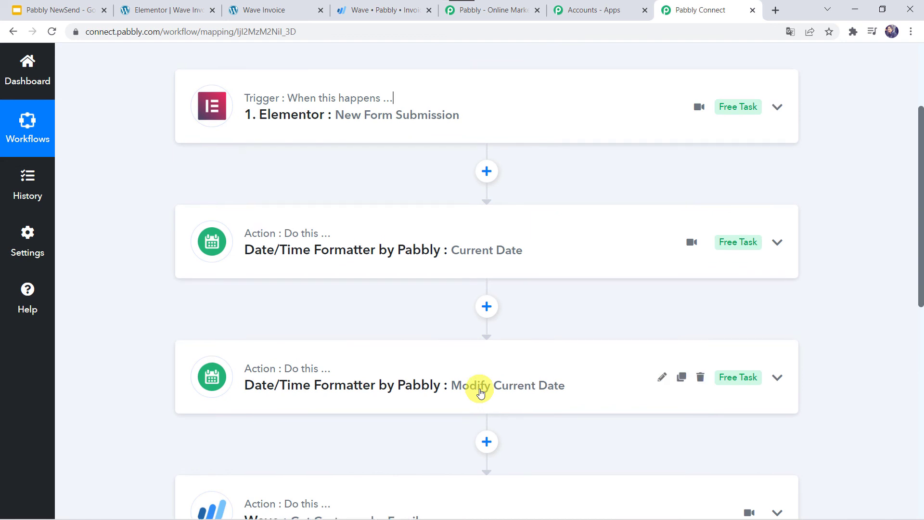
pyautogui.scroll(-2, 479, 392)
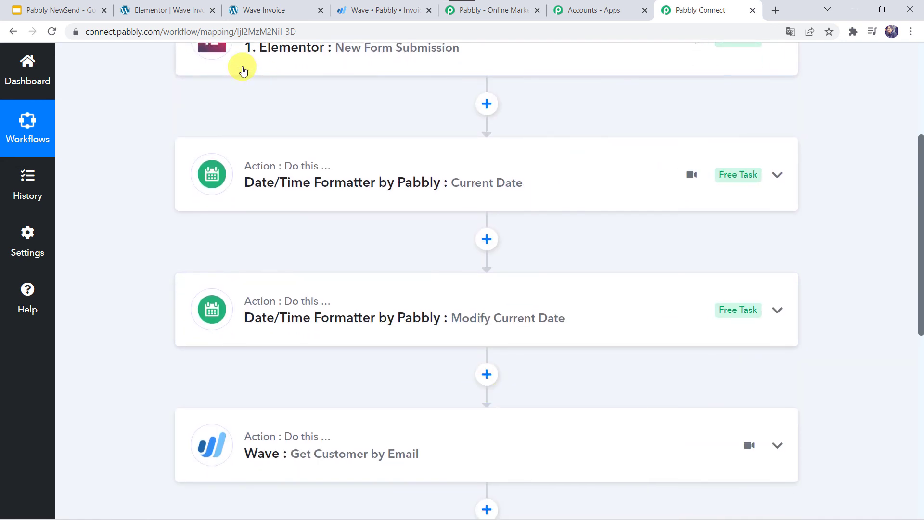
pyautogui.scroll(5, 207, 435)
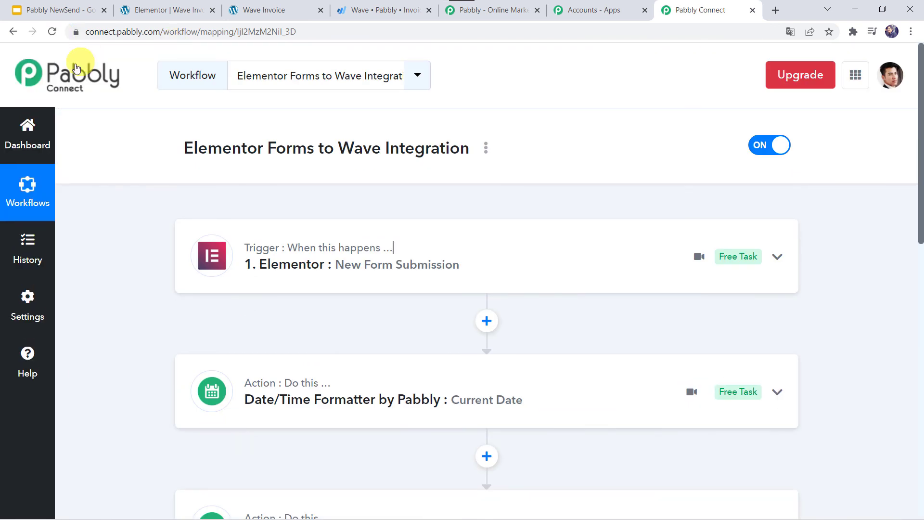